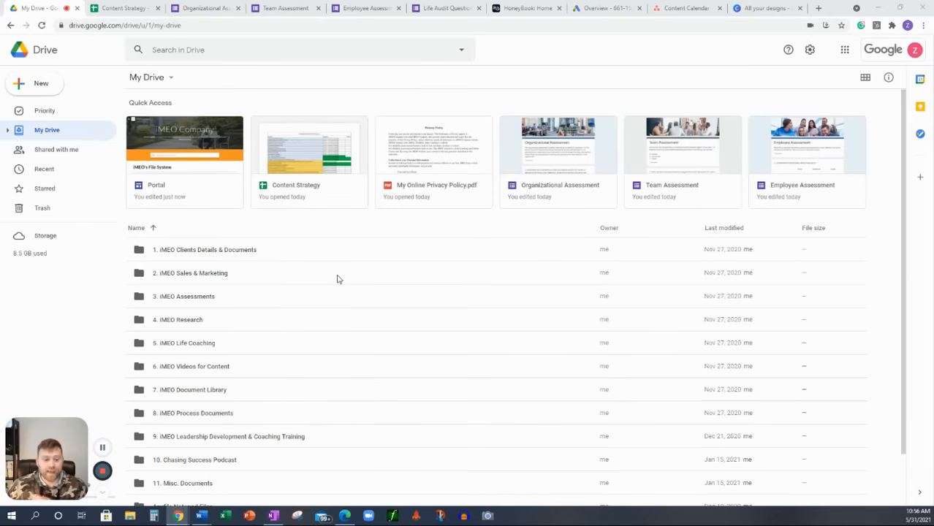
pyautogui.click(41, 85)
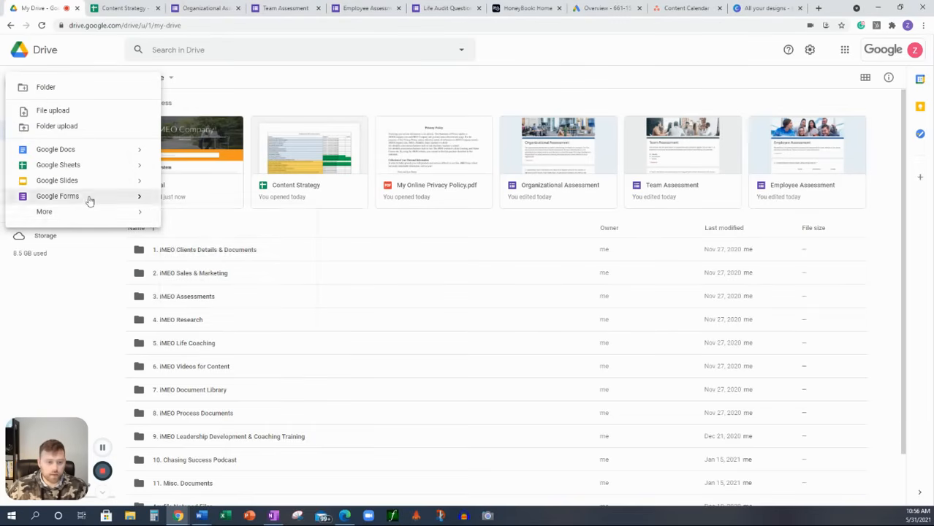
pyautogui.moveTo(149, 216)
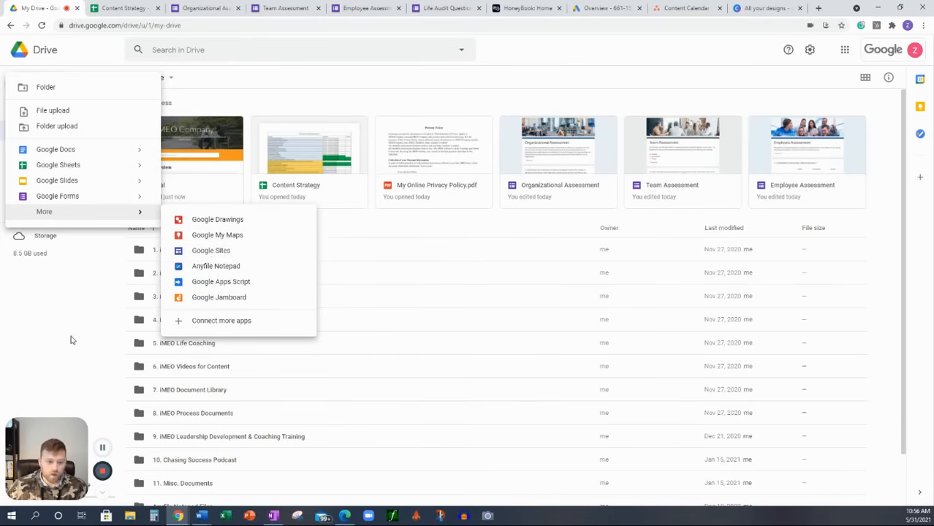
pyautogui.click(95, 324)
# Step: Open the Portal site from Drive's quick access files and delete its "iMEO's File System" section
pyautogui.click(183, 147)
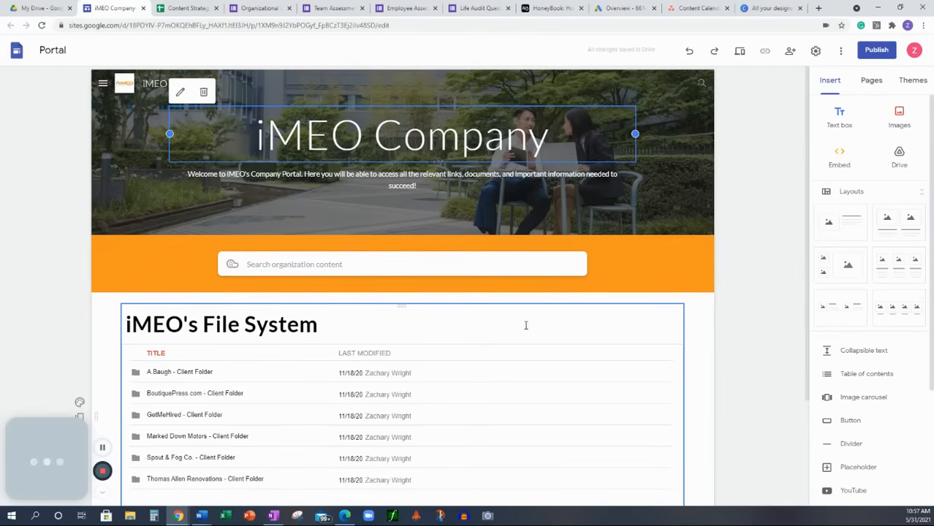
pyautogui.click(467, 339)
pyautogui.scroll(-2, 475, 336)
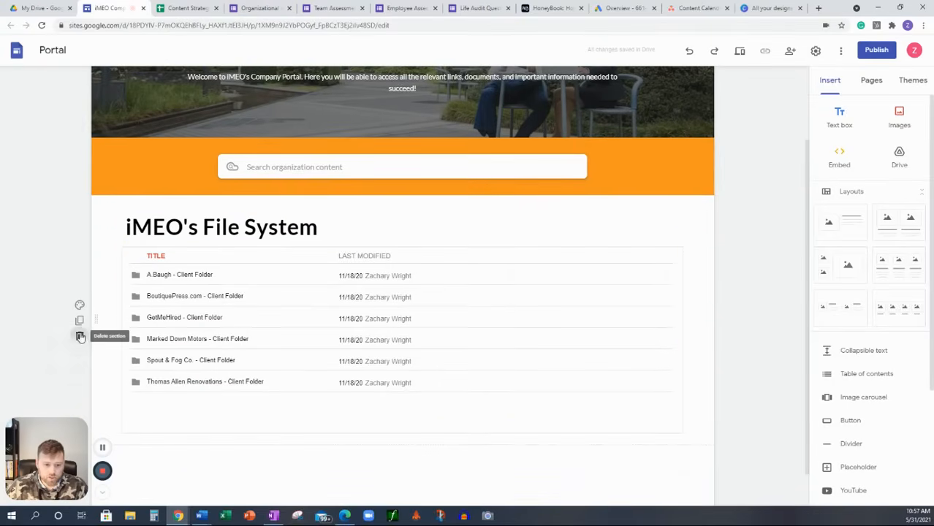
pyautogui.click(80, 336)
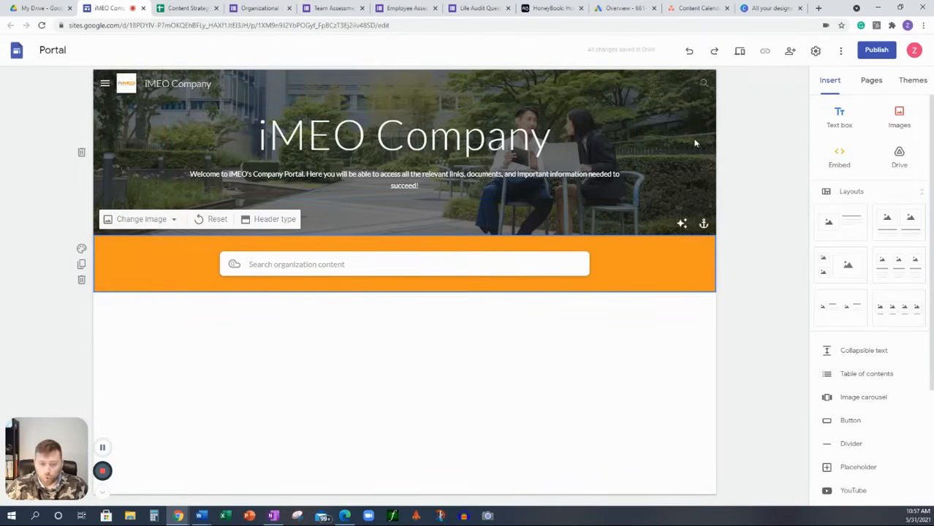
# Step: Make the "iMEO Company" title in the page banner bold
pyautogui.click(402, 138)
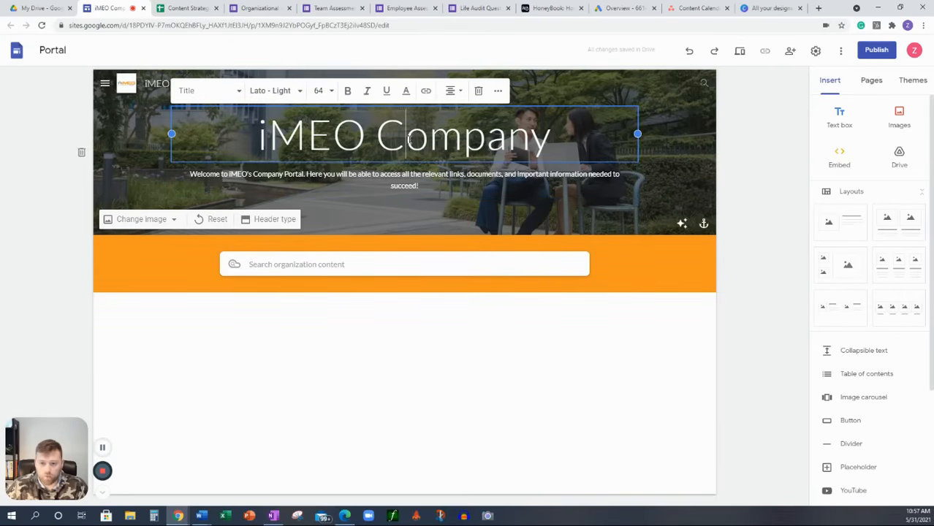
pyautogui.tripleClick(269, 138)
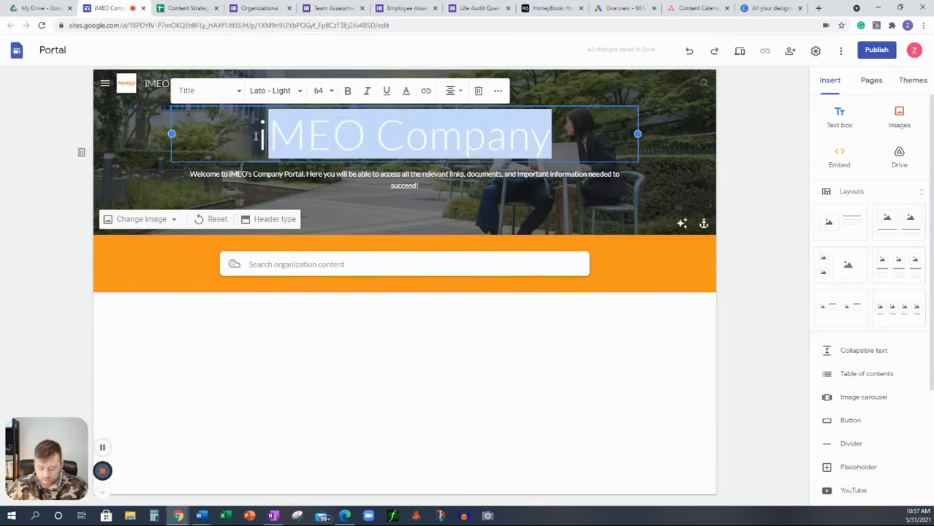
pyautogui.click(347, 92)
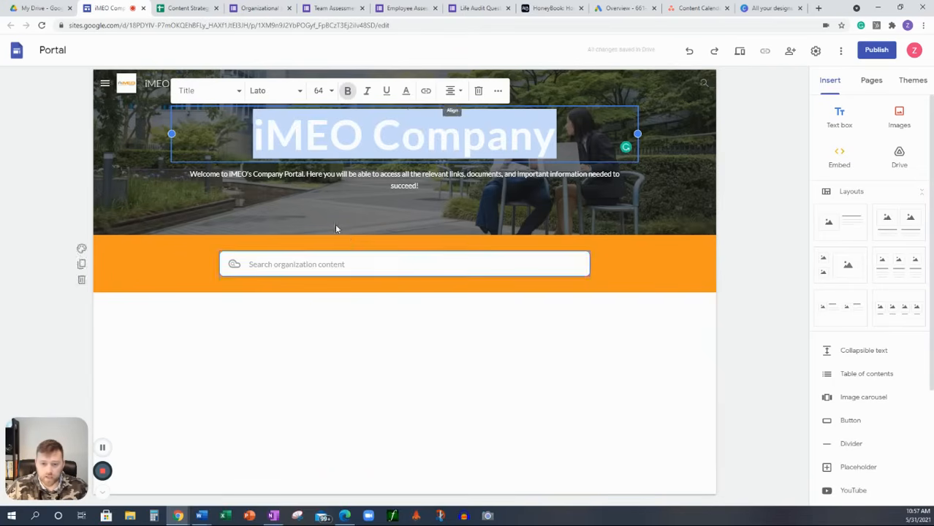
pyautogui.click(291, 92)
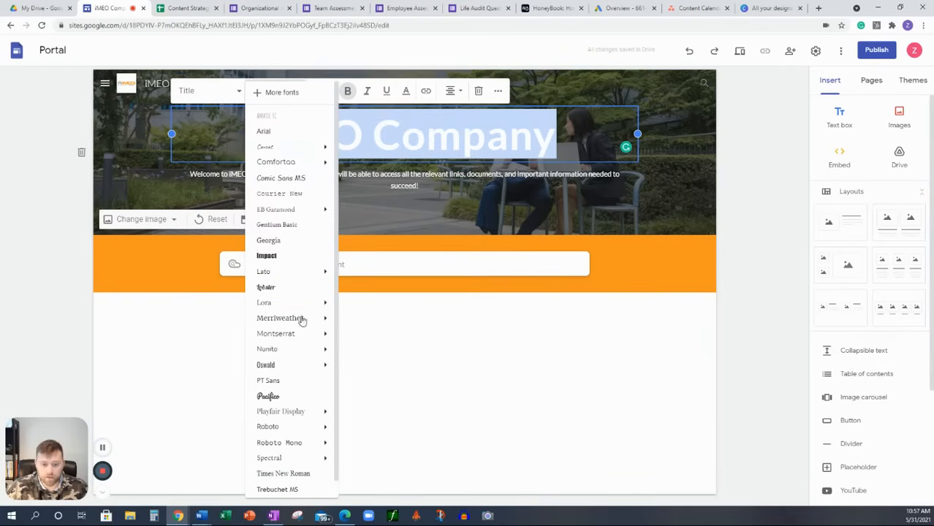
pyautogui.click(444, 328)
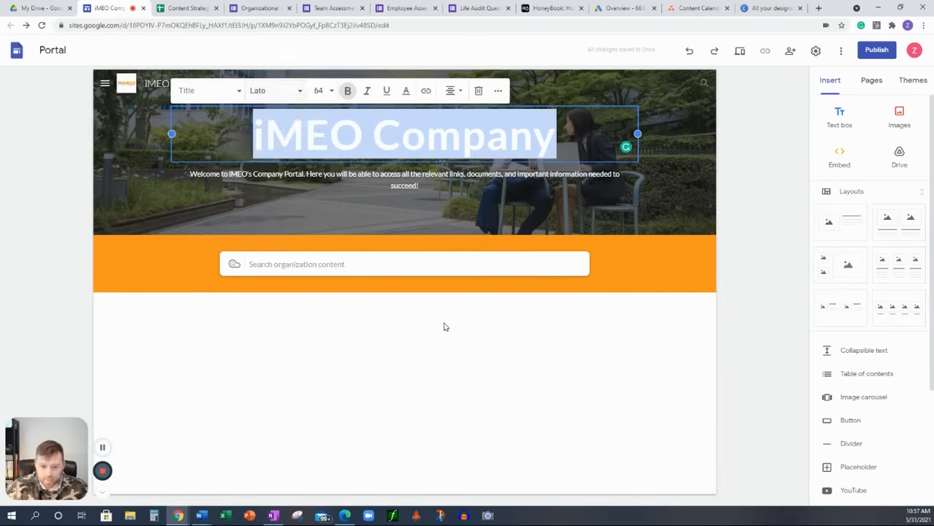
pyautogui.click(444, 328)
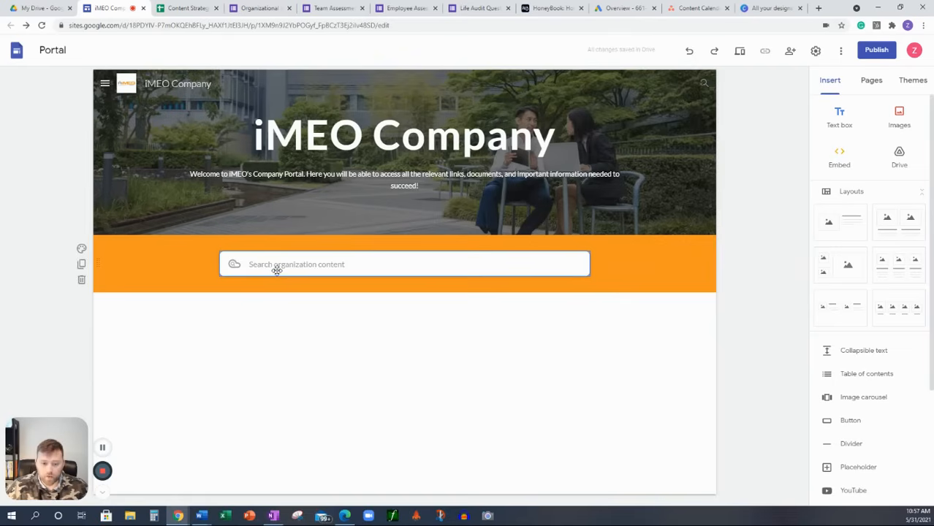
# Step: Review the site's brand image settings for the logo, theme color and favicon
pyautogui.moveTo(126, 85)
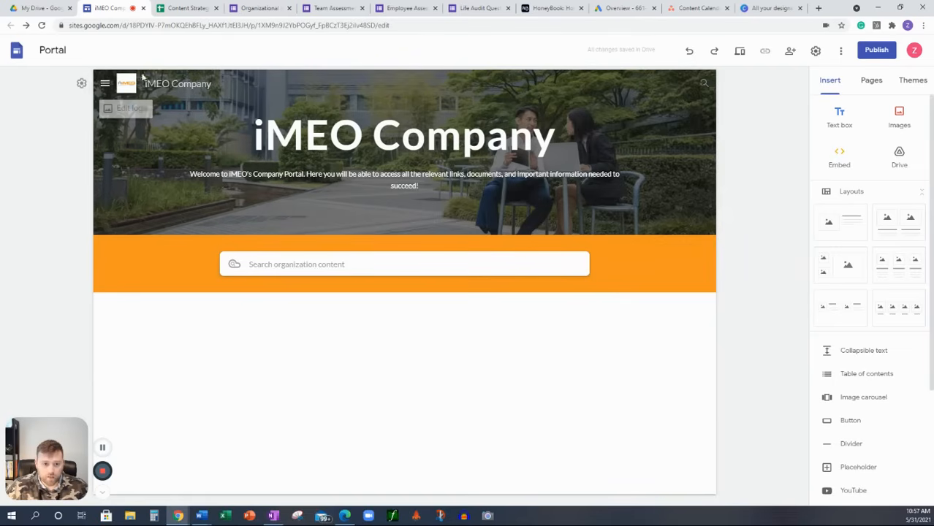
pyautogui.click(126, 108)
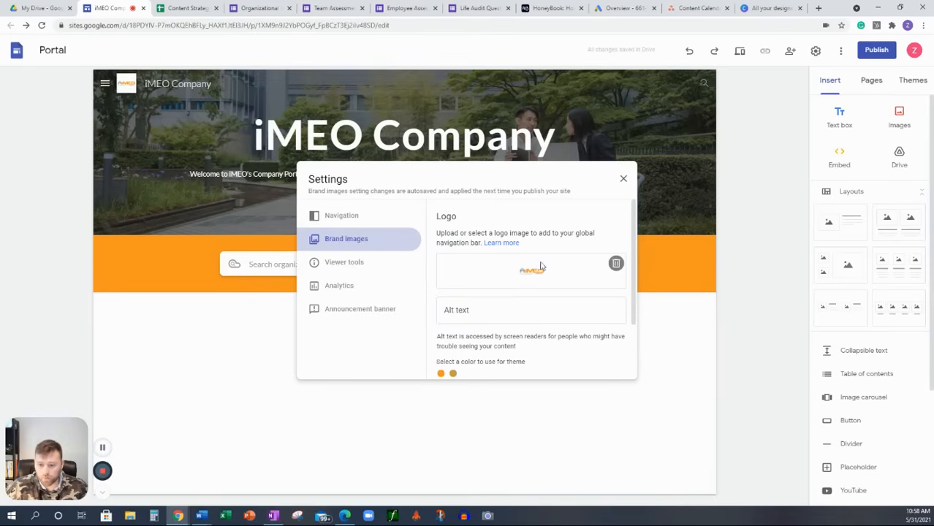
pyautogui.scroll(-1, 538, 277)
pyautogui.scroll(-1, 538, 280)
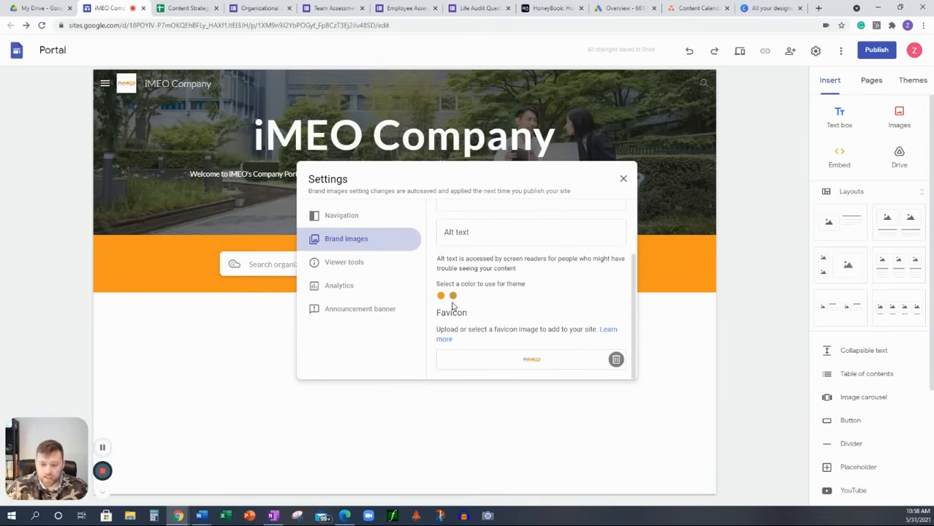
pyautogui.scroll(2, 453, 306)
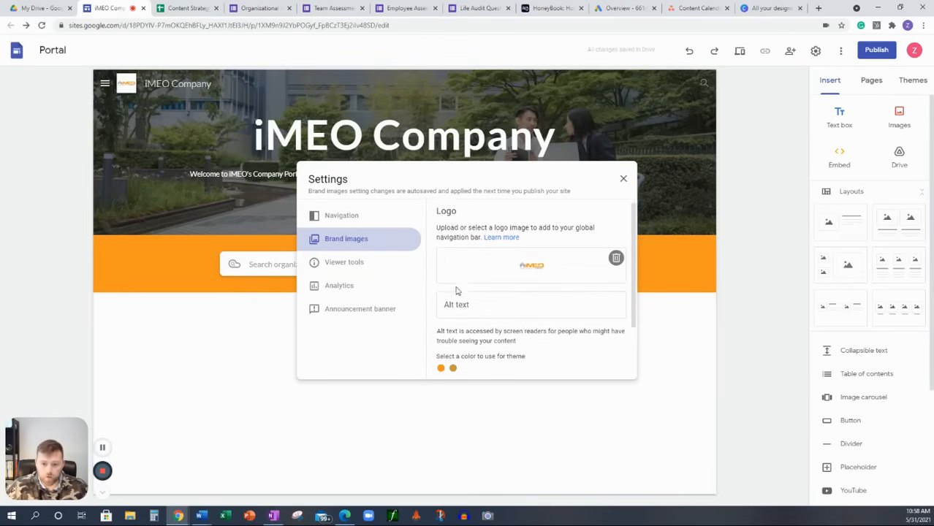
pyautogui.scroll(-2, 447, 244)
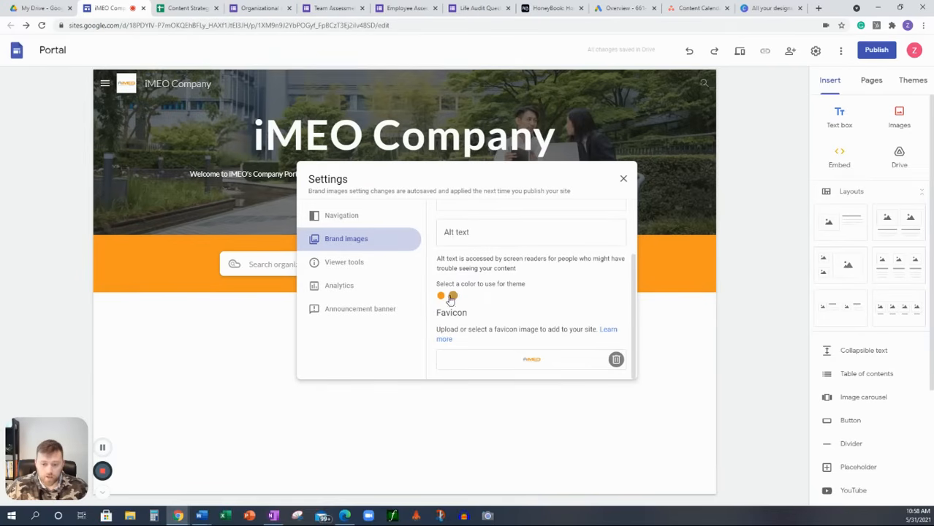
pyautogui.click(623, 179)
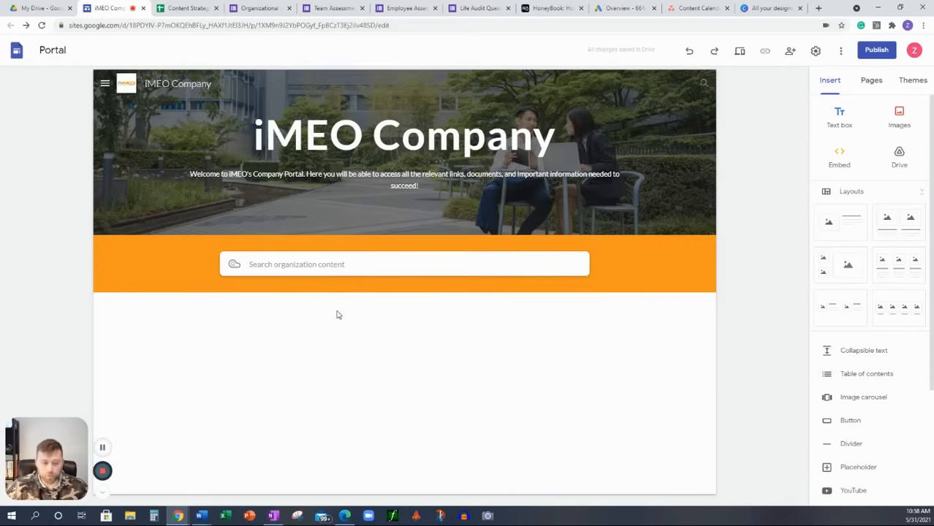
# Step: Insert a text box below the orange search section and apply the Title style to it
pyautogui.doubleClick(233, 343)
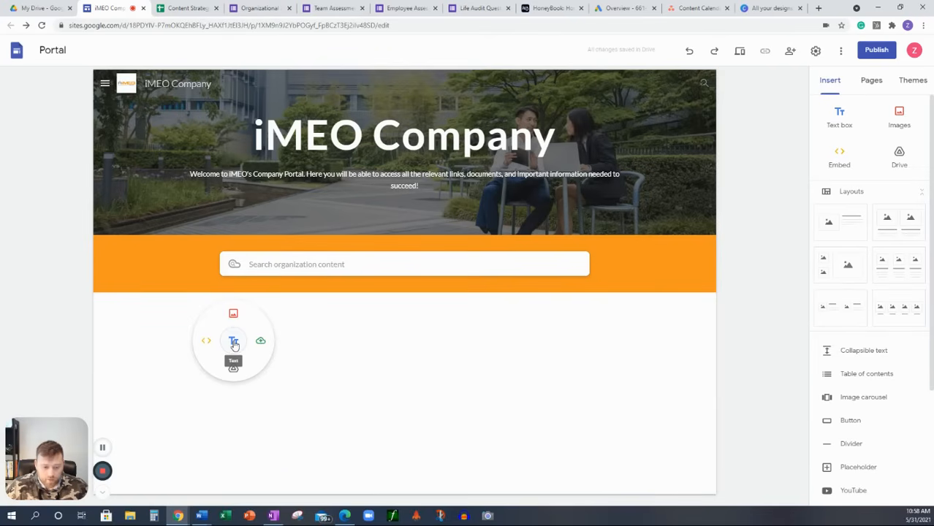
pyautogui.click(234, 344)
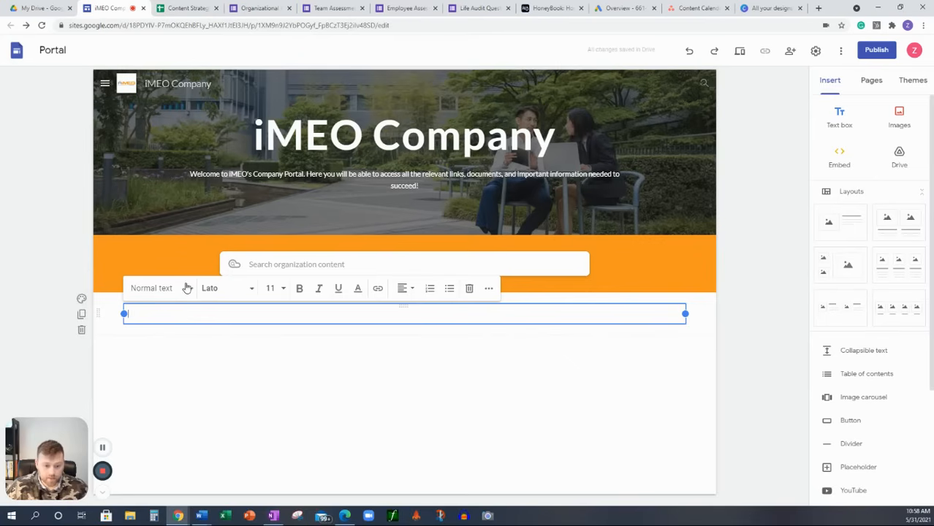
pyautogui.click(183, 290)
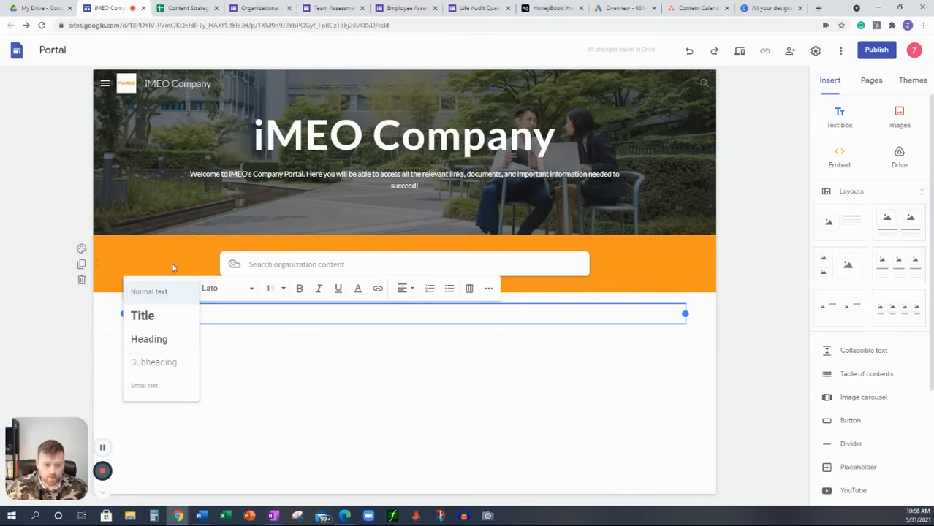
pyautogui.click(145, 319)
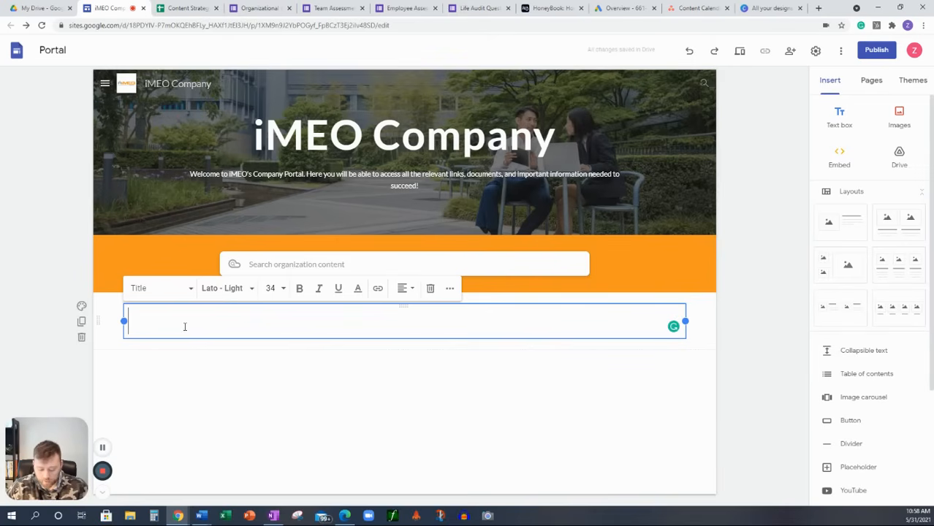
# Step: Enter "iMEO's Calendar" as the text of the new title box
pyautogui.write("iMEO's ")
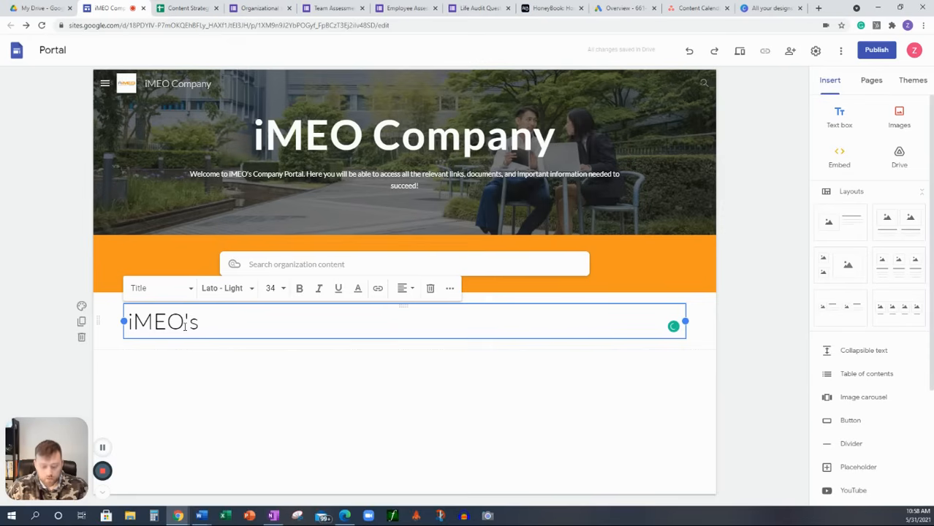
pyautogui.write('Cle')
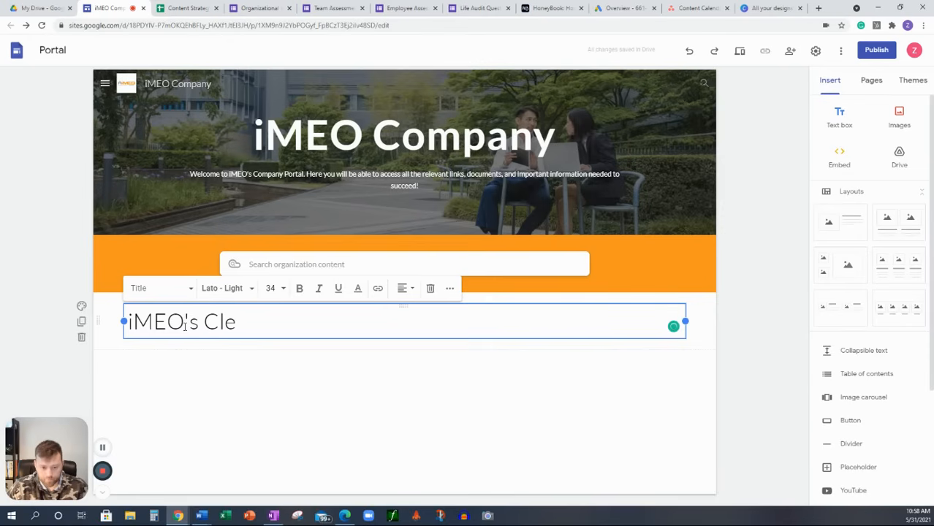
pyautogui.press('BackSpace')
pyautogui.press('BackSpace')
pyautogui.write('alendat')
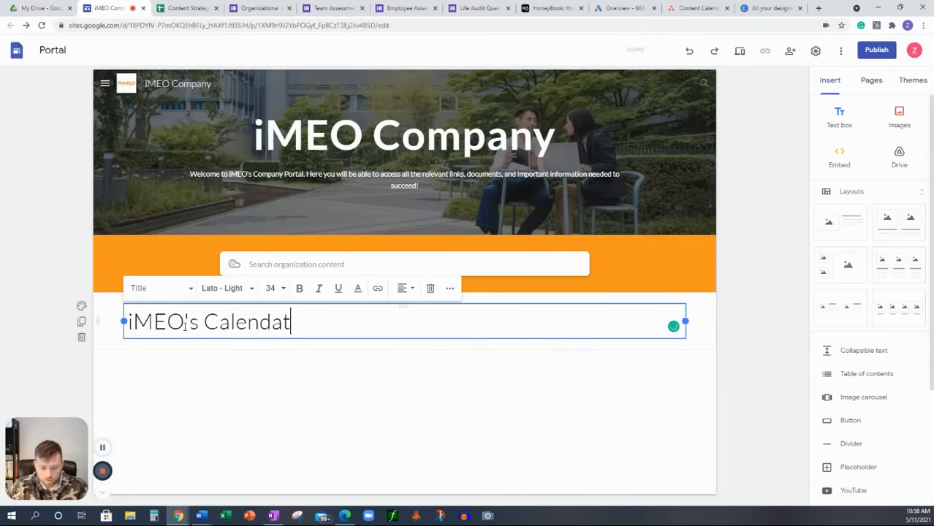
pyautogui.press('BackSpace')
pyautogui.write('r')
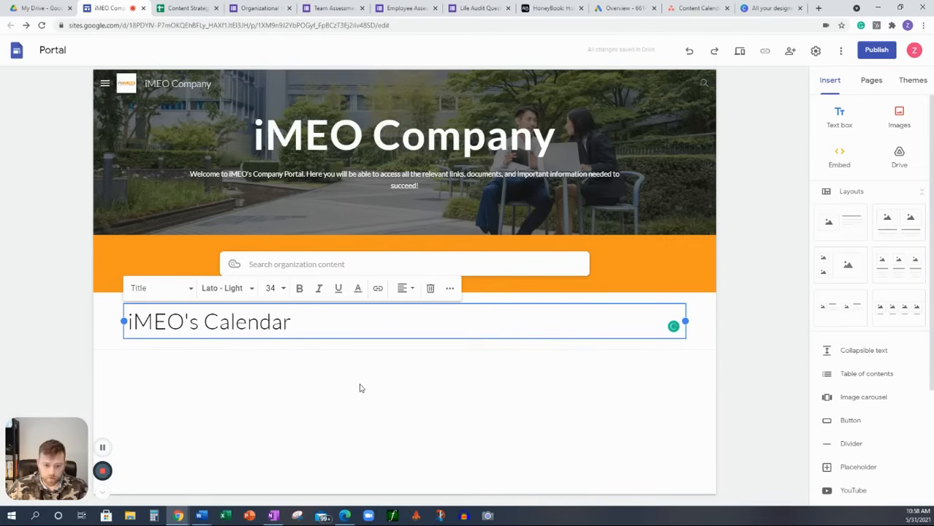
pyautogui.click(359, 388)
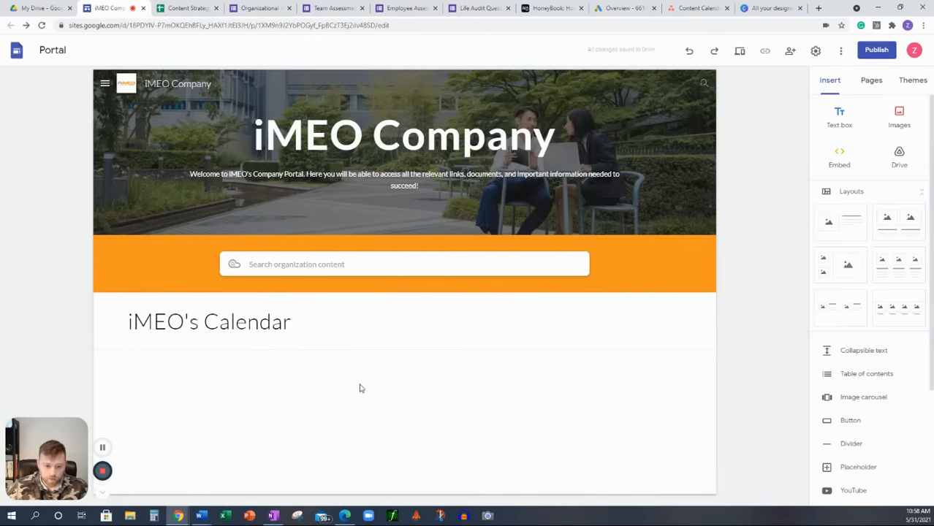
pyautogui.doubleClick(258, 344)
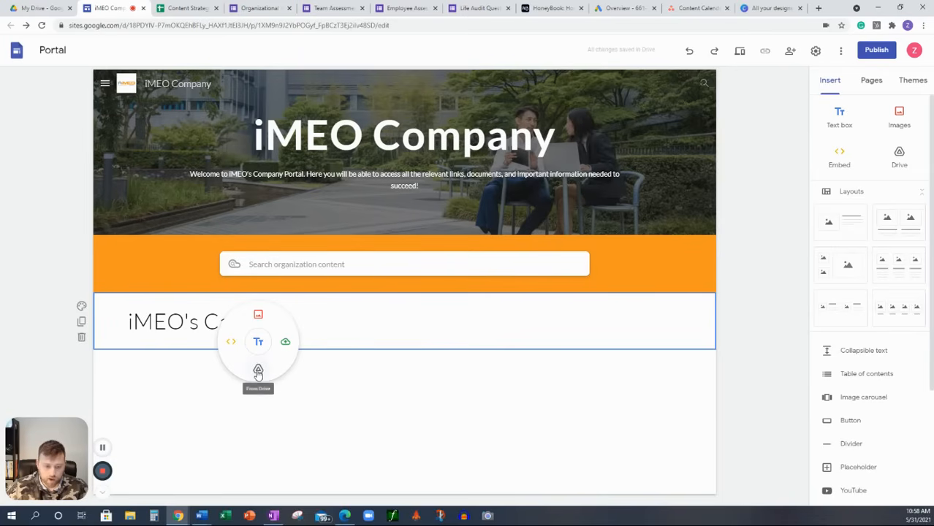
pyautogui.click(258, 371)
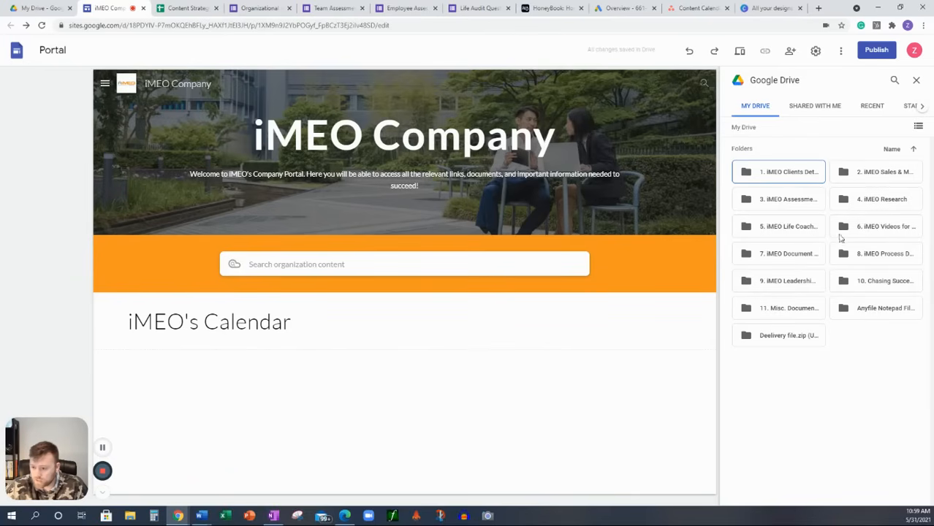
pyautogui.click(916, 80)
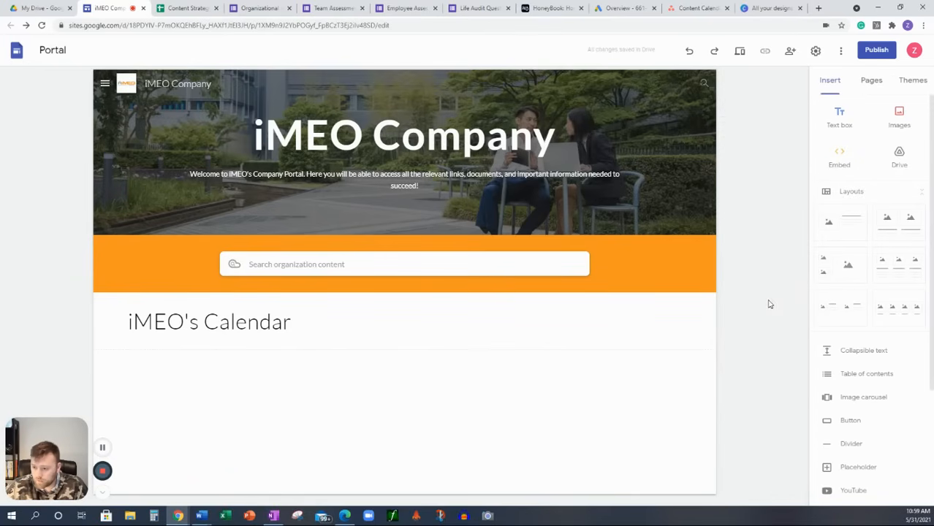
# Step: Insert the account owner's personal calendar on the page below the "iMEO's Calendar" title
pyautogui.scroll(-2, 851, 360)
pyautogui.scroll(-1, 852, 362)
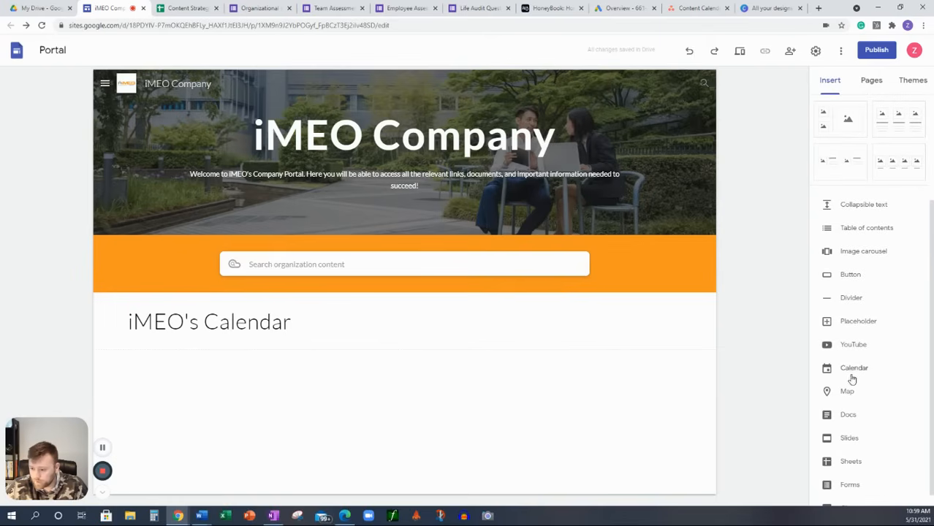
pyautogui.click(854, 369)
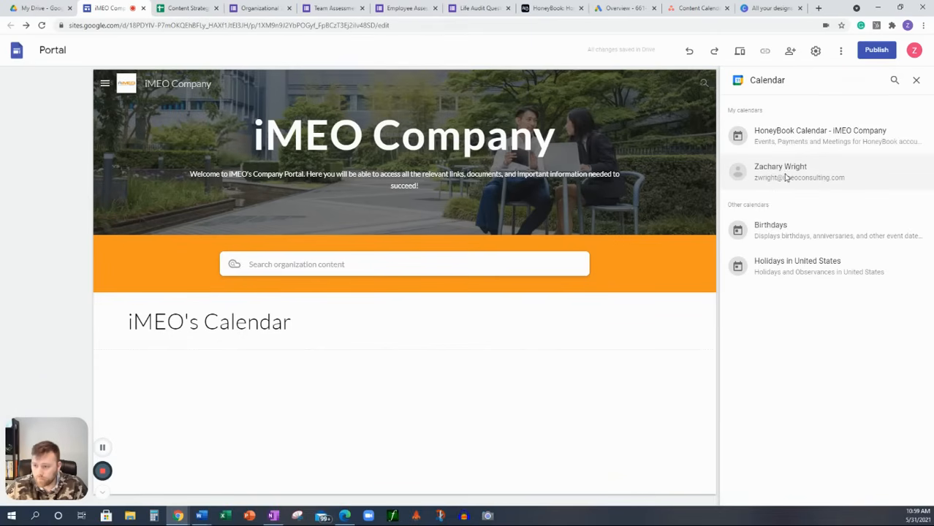
pyautogui.click(785, 174)
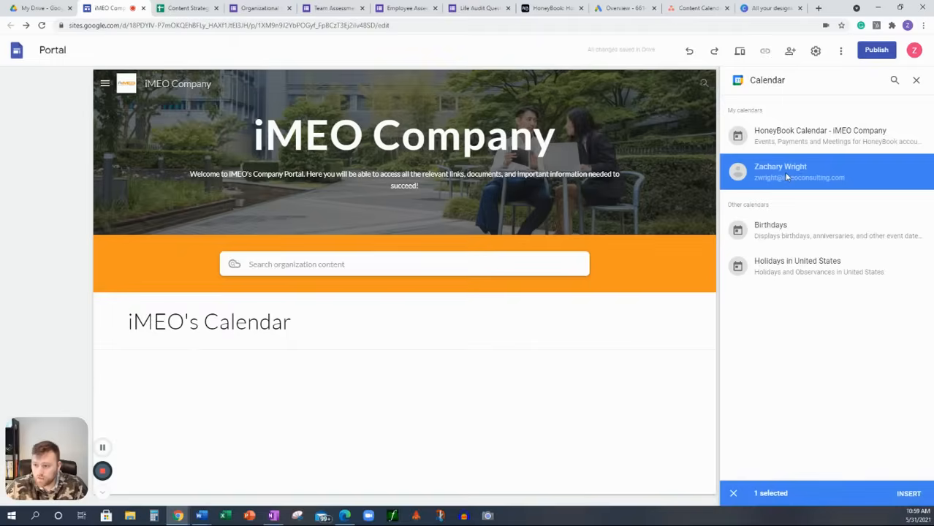
pyautogui.click(901, 494)
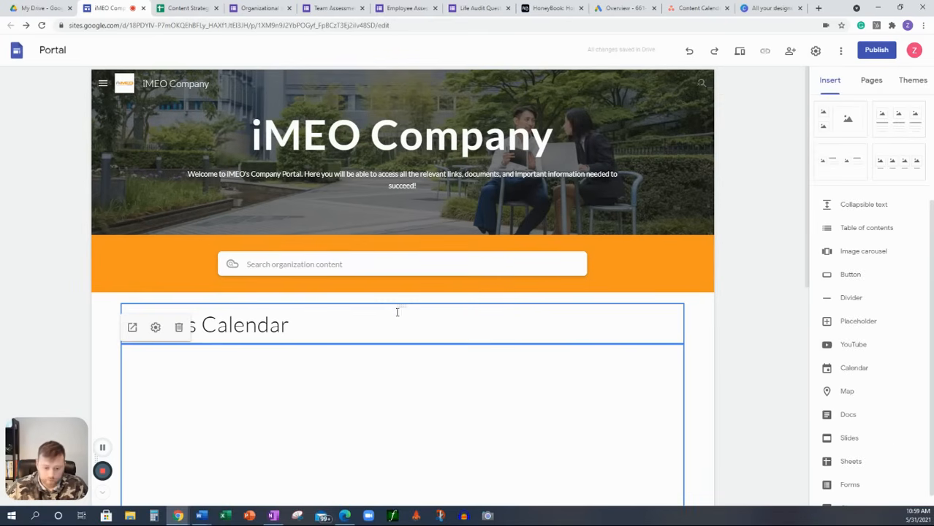
pyautogui.scroll(-3, 389, 316)
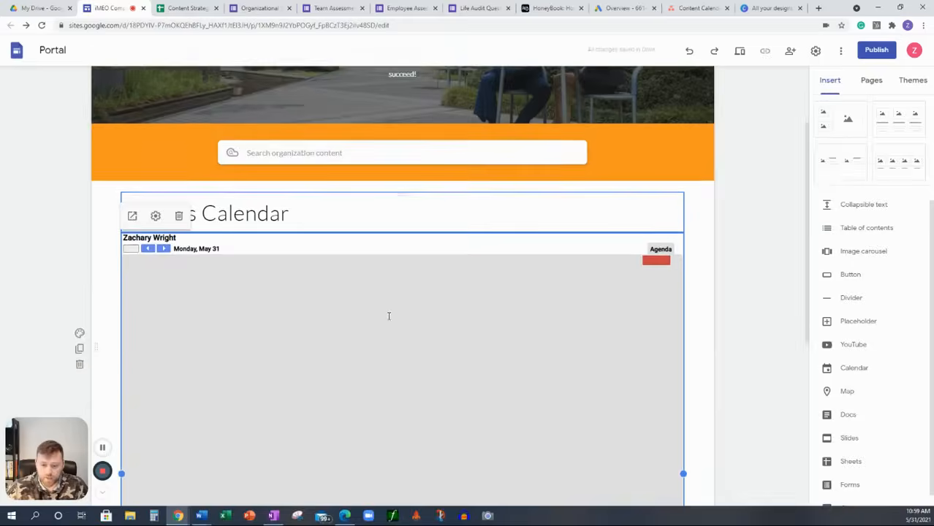
pyautogui.scroll(-3, 390, 314)
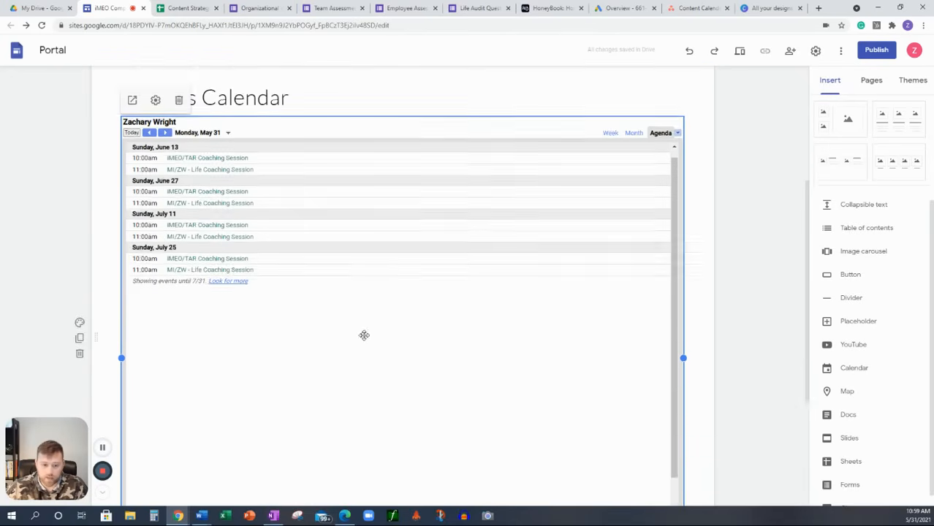
# Step: Reduce the height of the embedded calendar by raising its lower edge until only the agenda entries fit
pyautogui.moveTo(402, 438); pyautogui.dragTo(430, 247)
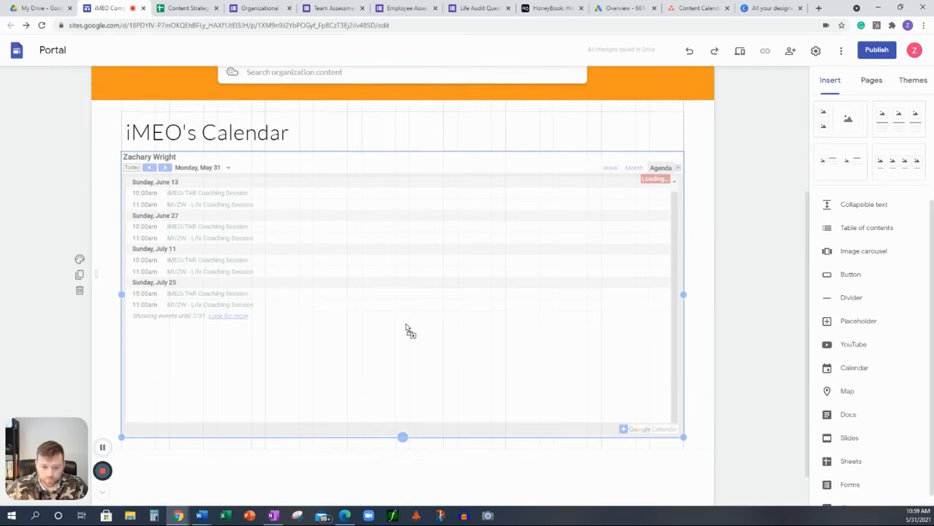
pyautogui.moveTo(407, 325); pyautogui.dragTo(420, 217)
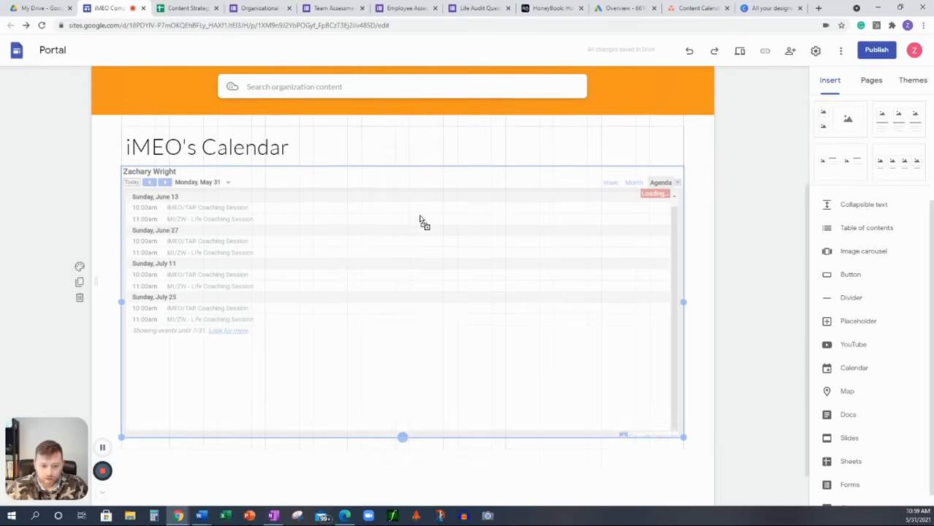
pyautogui.moveTo(422, 215); pyautogui.dragTo(423, 216)
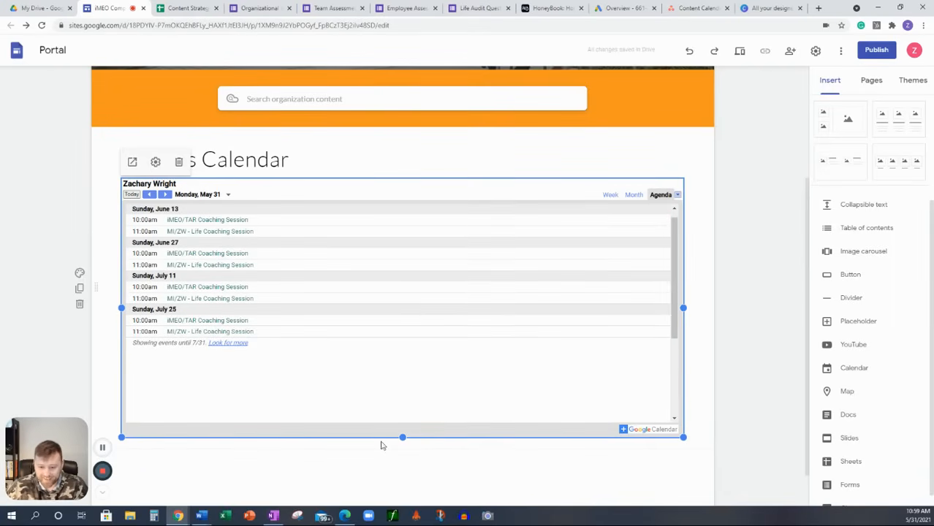
pyautogui.moveTo(403, 436); pyautogui.dragTo(405, 379)
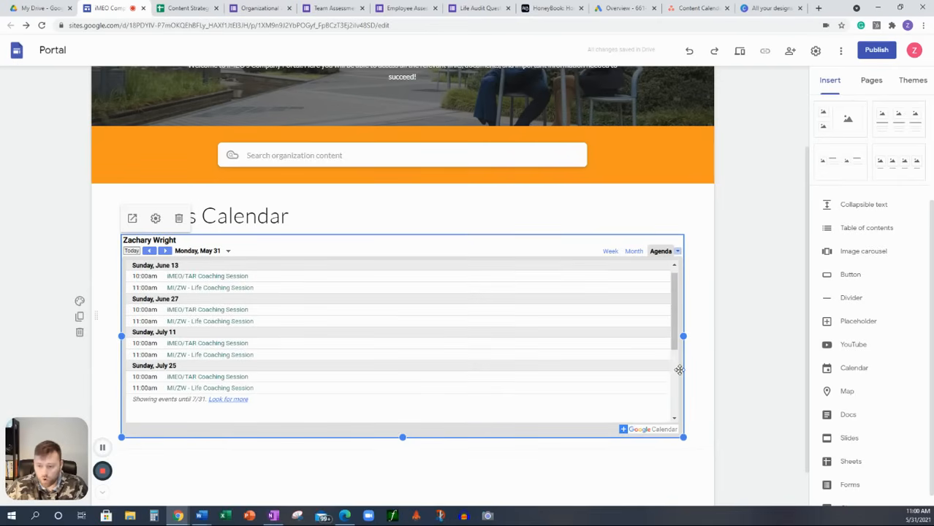
# Step: Narrow the embedded calendar to about half the section's width and shorten it further
pyautogui.moveTo(682, 336); pyautogui.dragTo(388, 333)
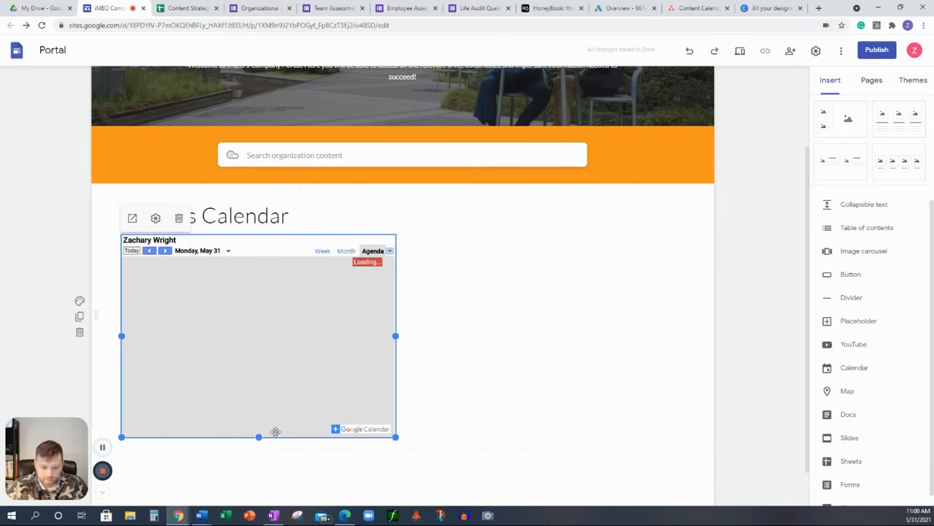
pyautogui.moveTo(257, 435); pyautogui.dragTo(256, 396)
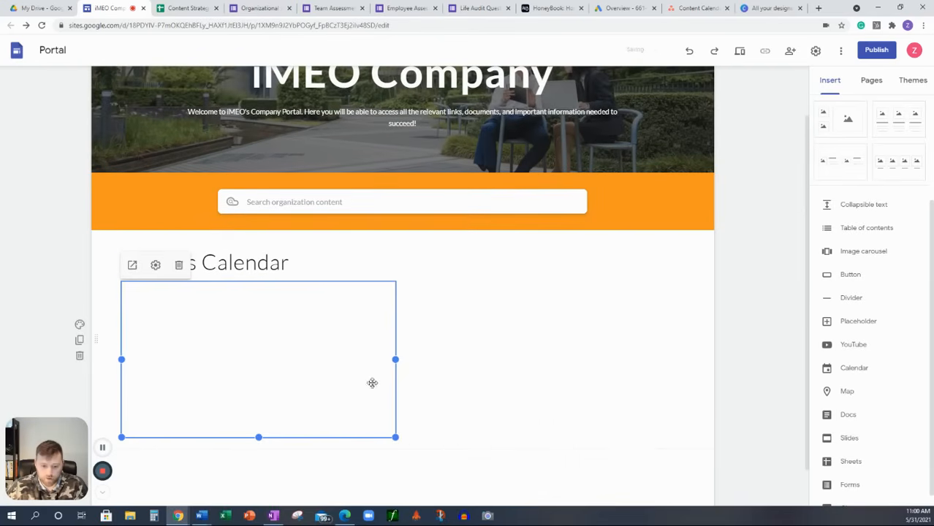
pyautogui.click(270, 236)
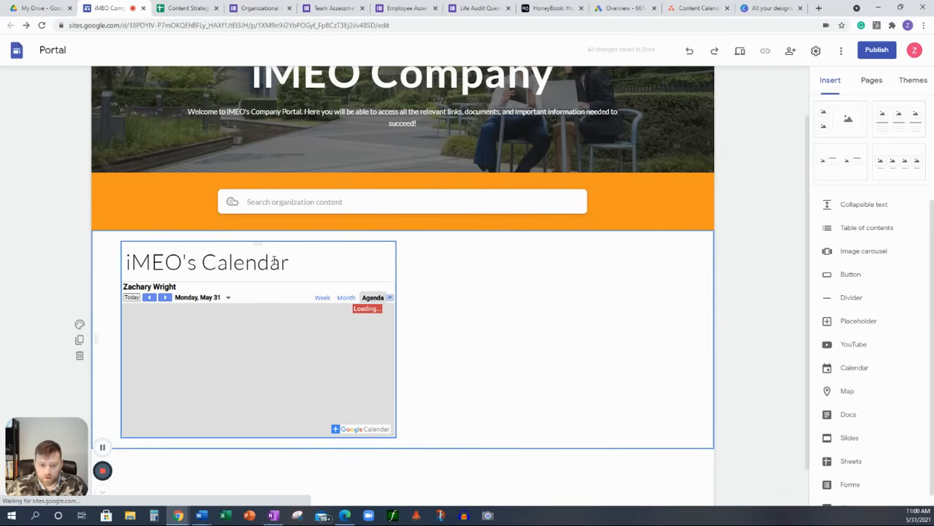
pyautogui.click(346, 264)
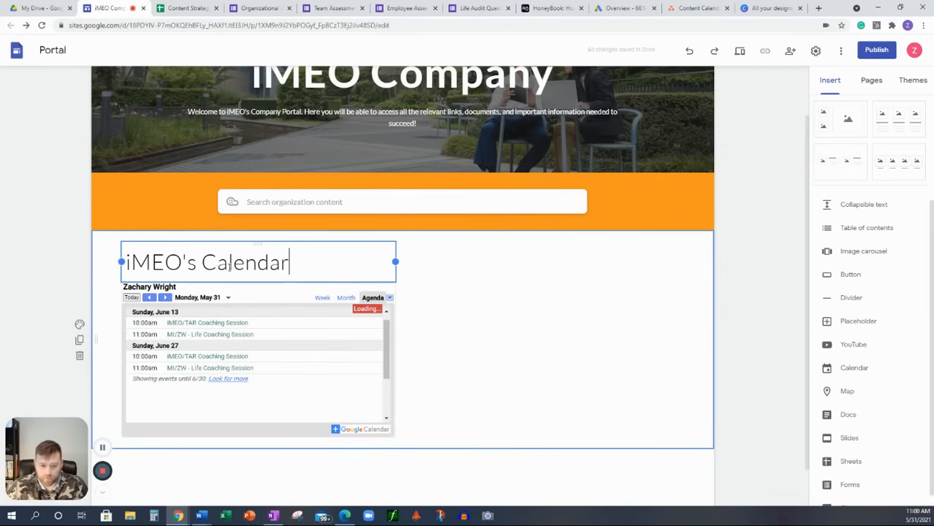
# Step: Add a Title-style text box beside the "iMEO's Calendar" title with the text "Links for iMEO"
pyautogui.doubleClick(612, 263)
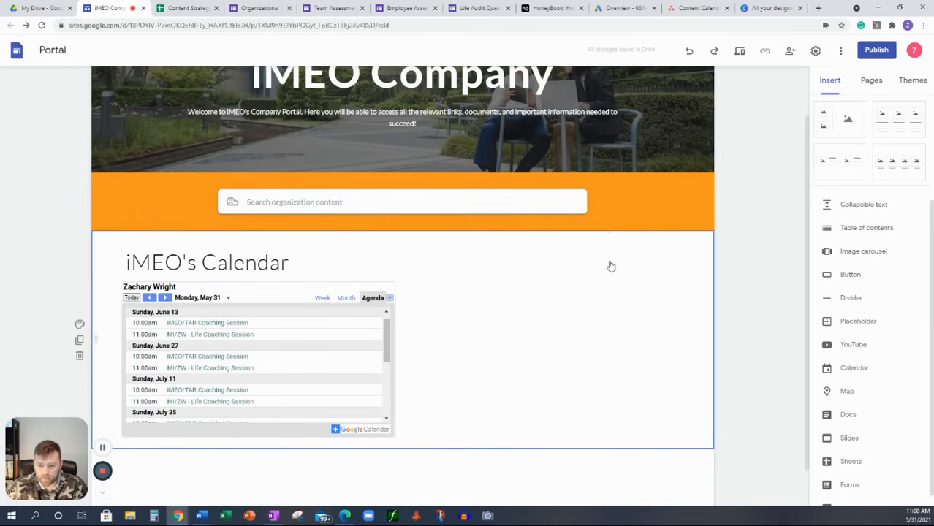
pyautogui.click(611, 262)
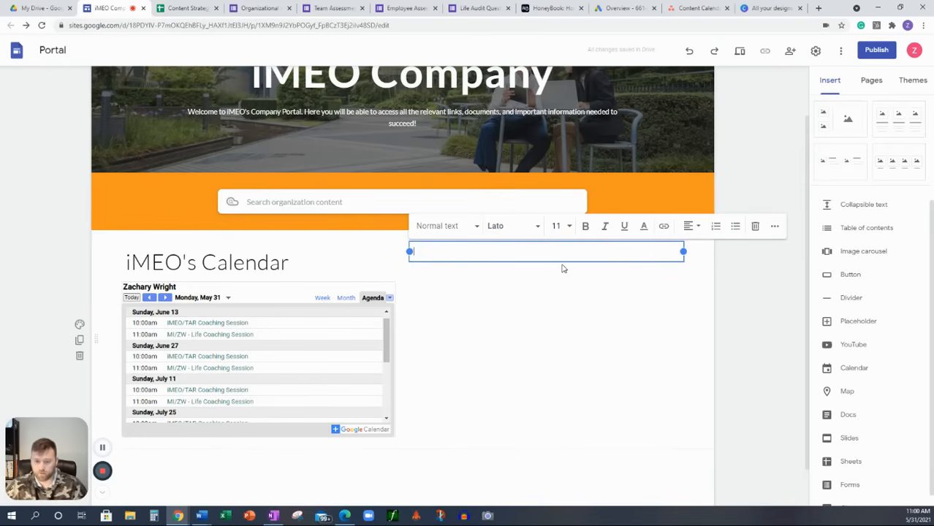
pyautogui.click(436, 225)
pyautogui.click(431, 255)
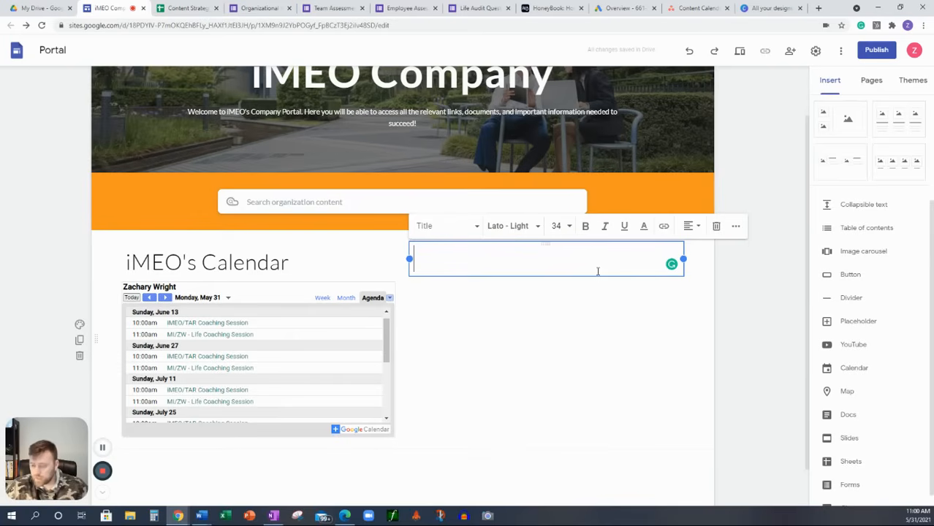
pyautogui.write('Links')
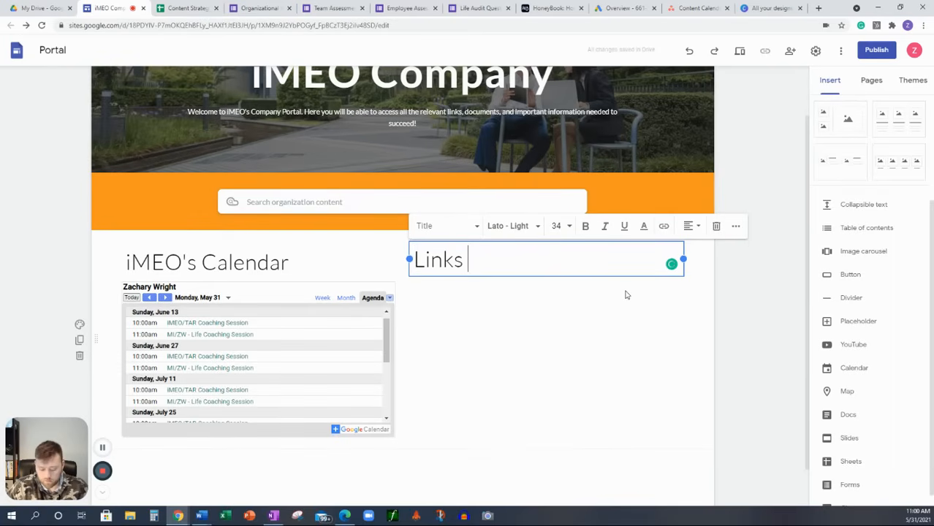
pyautogui.write(' for iMEO')
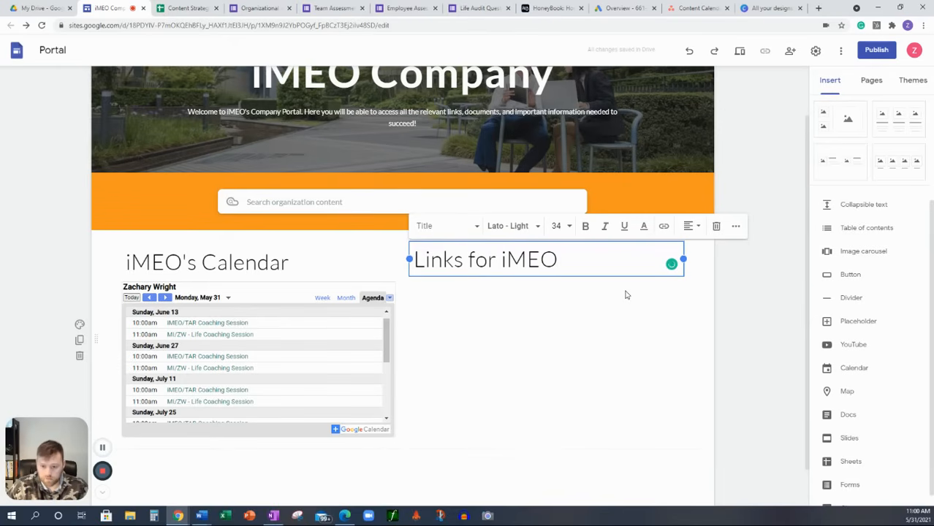
pyautogui.click(524, 304)
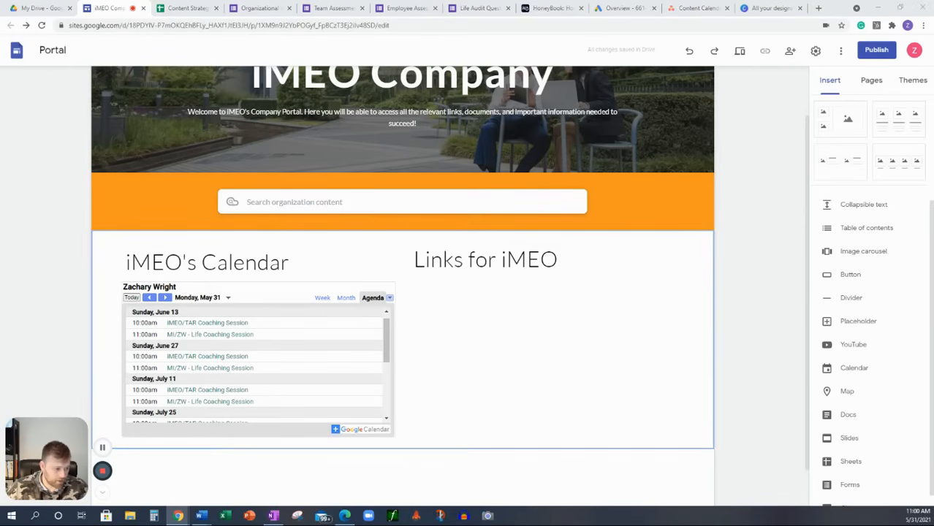
# Step: Switch to OneNote to review the prepared list of iMEO portal links, and return to the site editor
pyautogui.moveTo(1, 70); pyautogui.dragTo(446, 146)
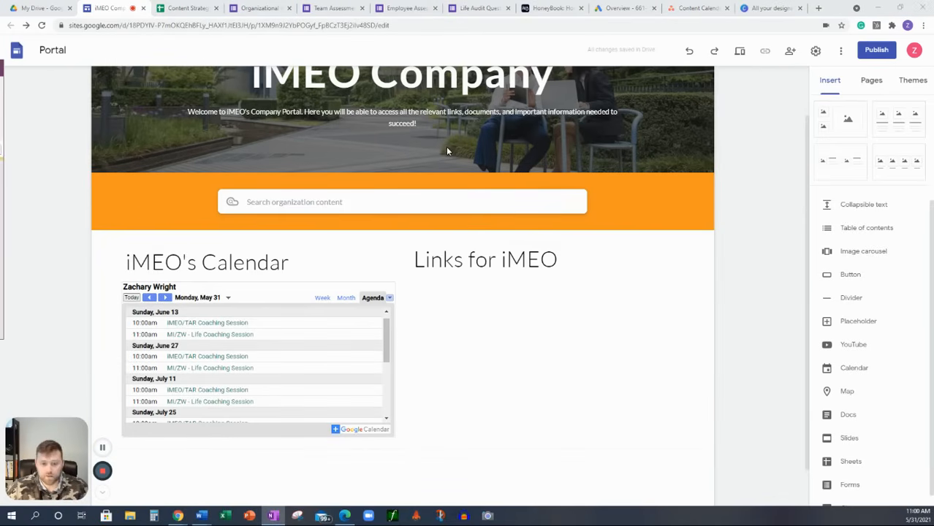
pyautogui.click(602, 146)
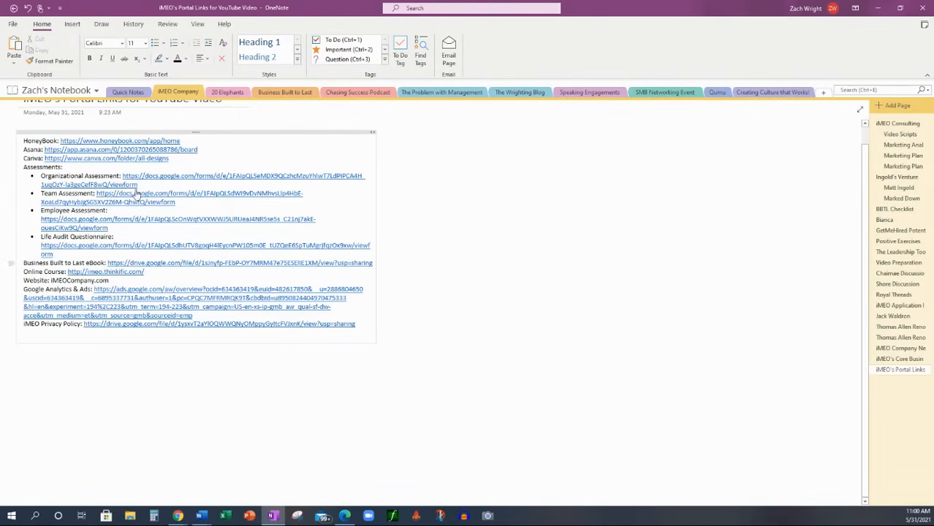
pyautogui.click(878, 8)
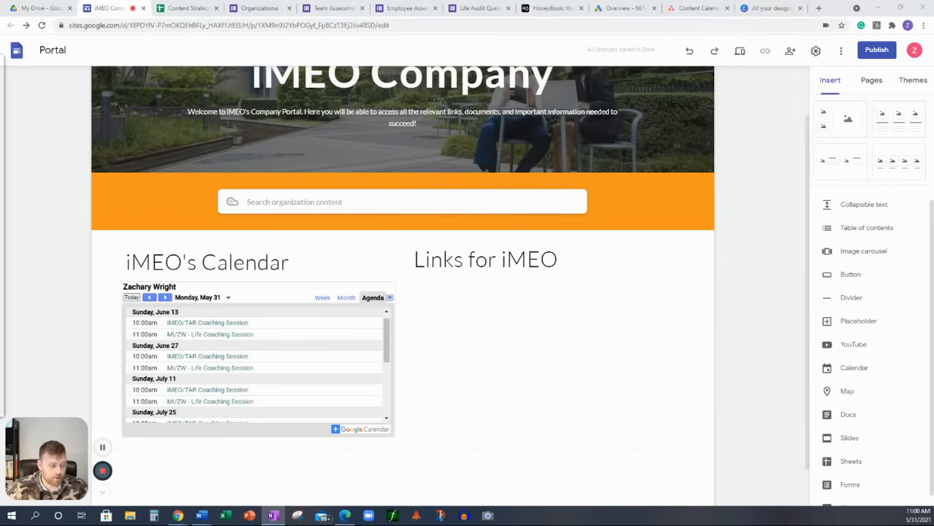
# Step: Insert a normal text box below the "Links for iMEO" title and enter "HoneyBook"
pyautogui.doubleClick(462, 287)
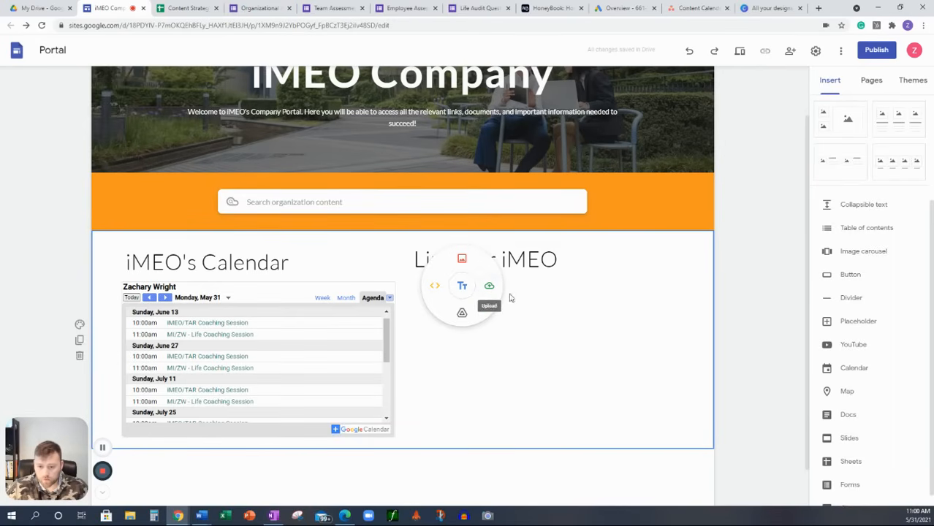
pyautogui.click(462, 288)
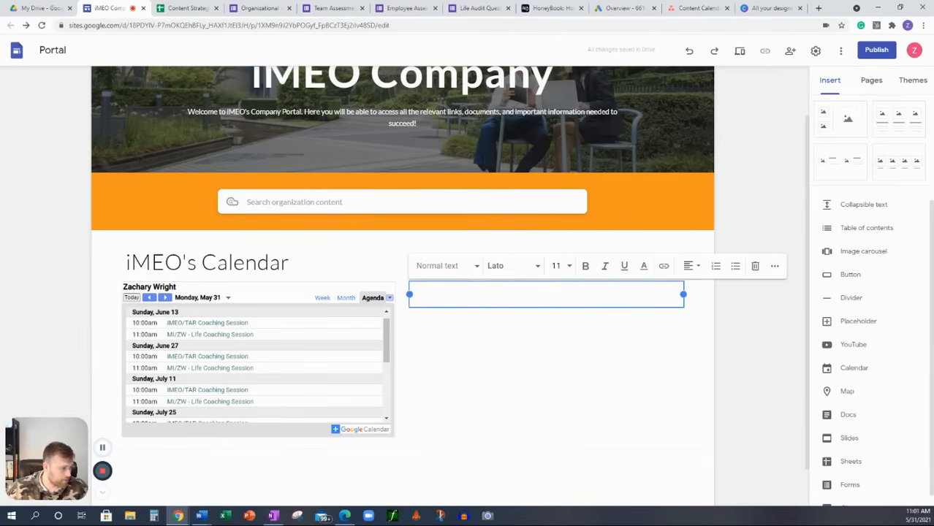
pyautogui.hotkey('alt', 'Tab')
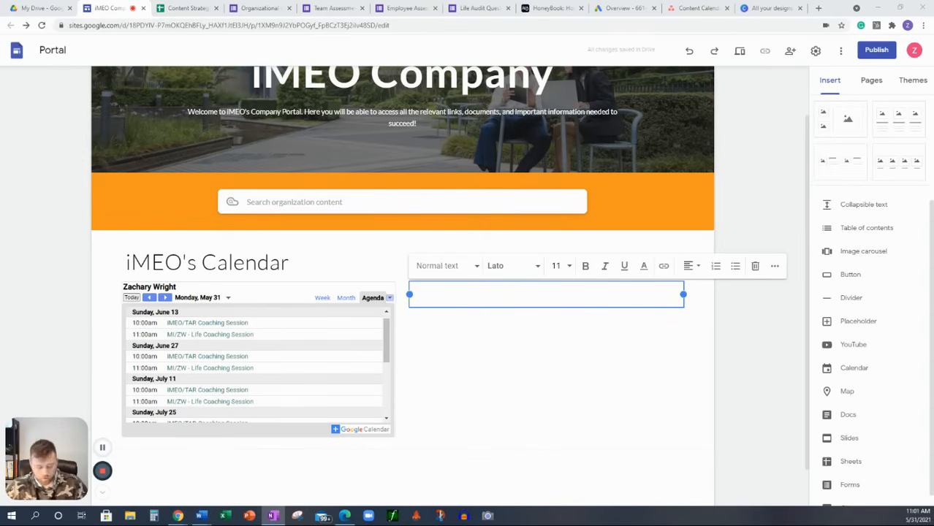
pyautogui.click(443, 294)
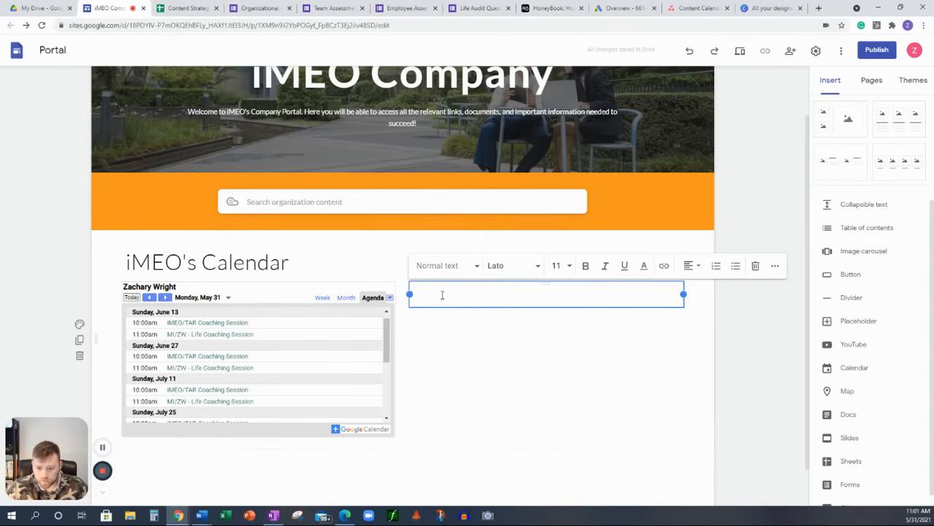
pyautogui.write('HoneyBook')
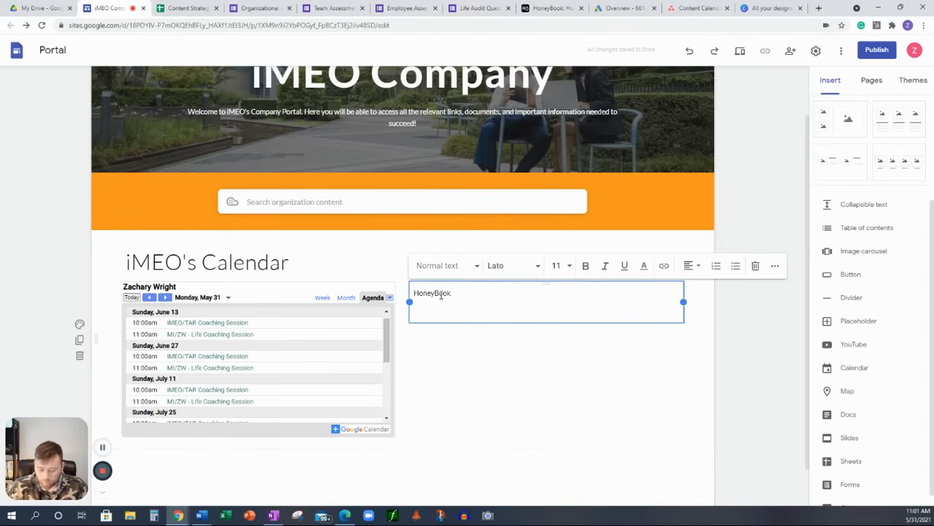
pyautogui.doubleClick(440, 294)
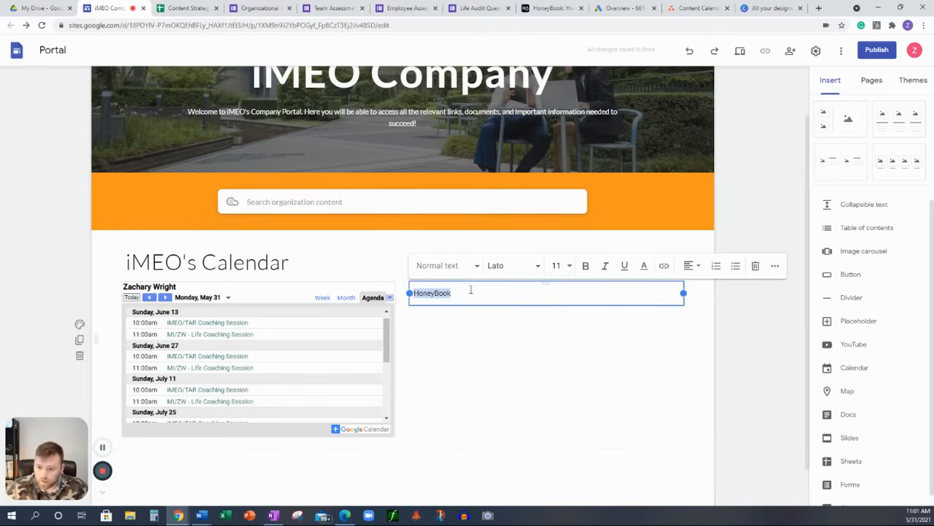
pyautogui.click(664, 267)
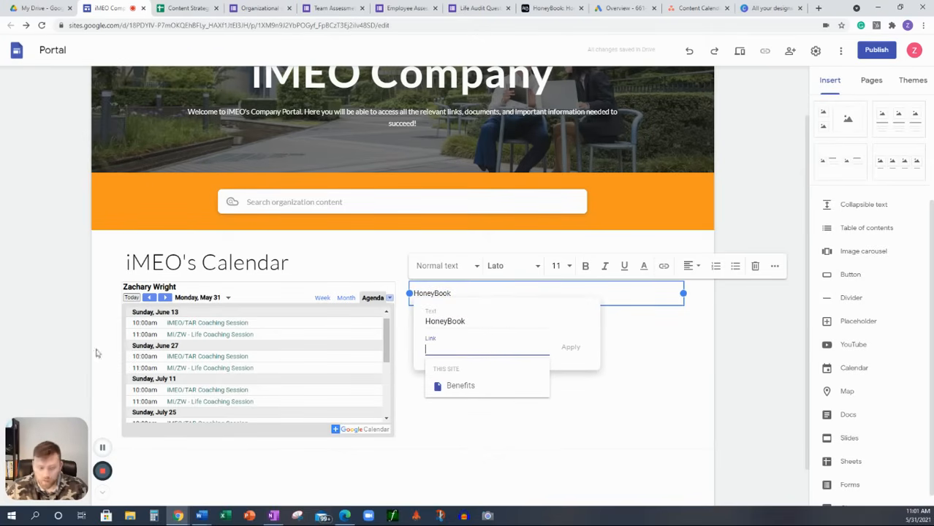
pyautogui.hotkey('alt', 'Tab')
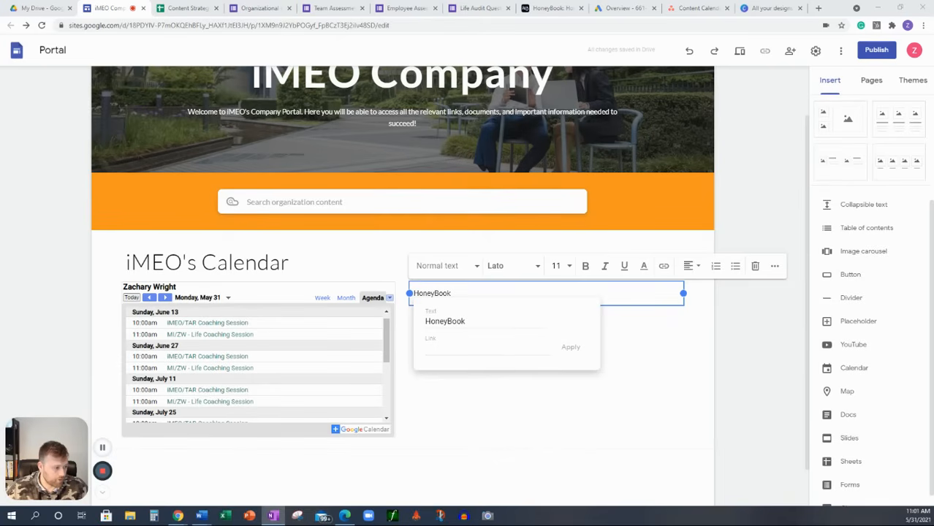
pyautogui.click(462, 341)
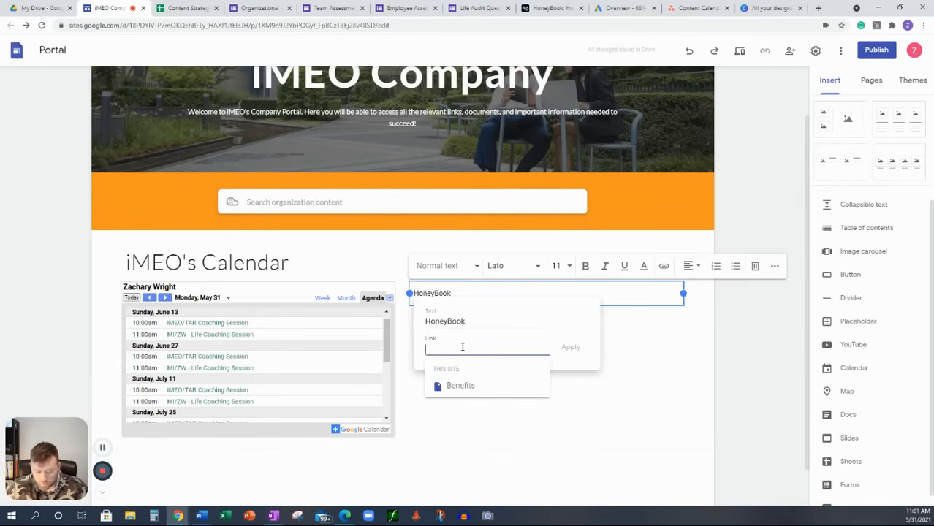
pyautogui.write('https://www.honeybook.com/app/home')
pyautogui.click(570, 347)
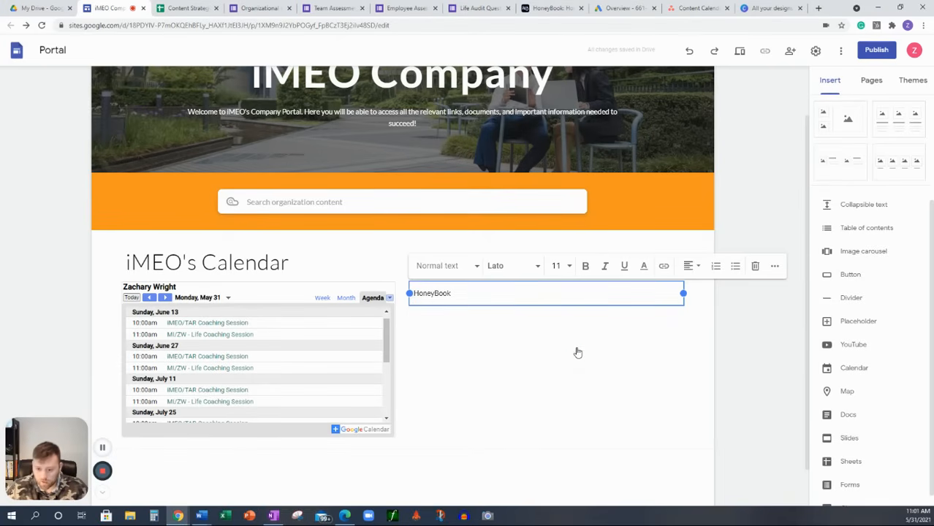
pyautogui.moveTo(469, 292); pyautogui.dragTo(417, 291)
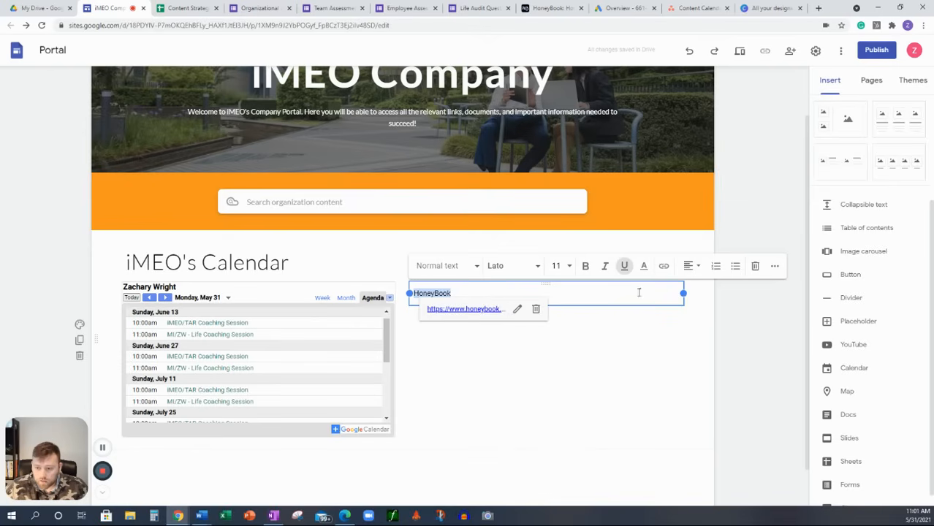
pyautogui.click(461, 294)
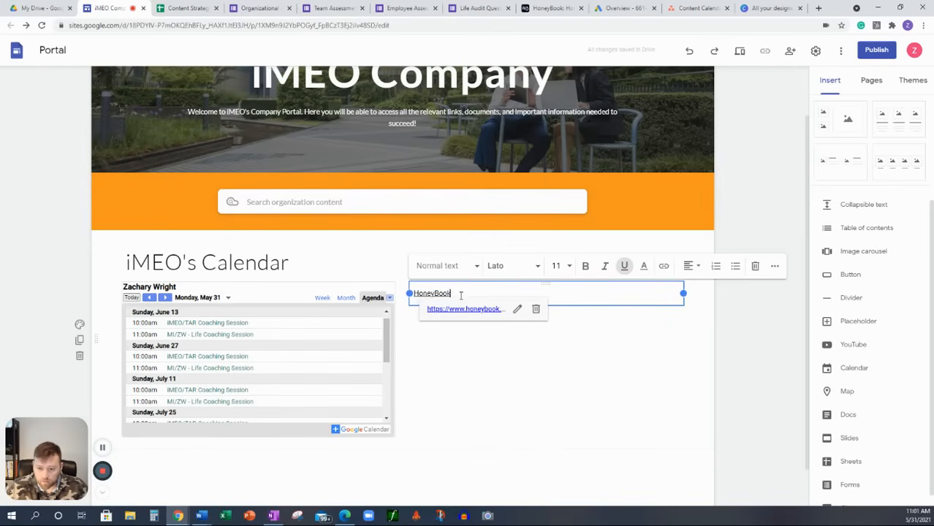
pyautogui.press('Return')
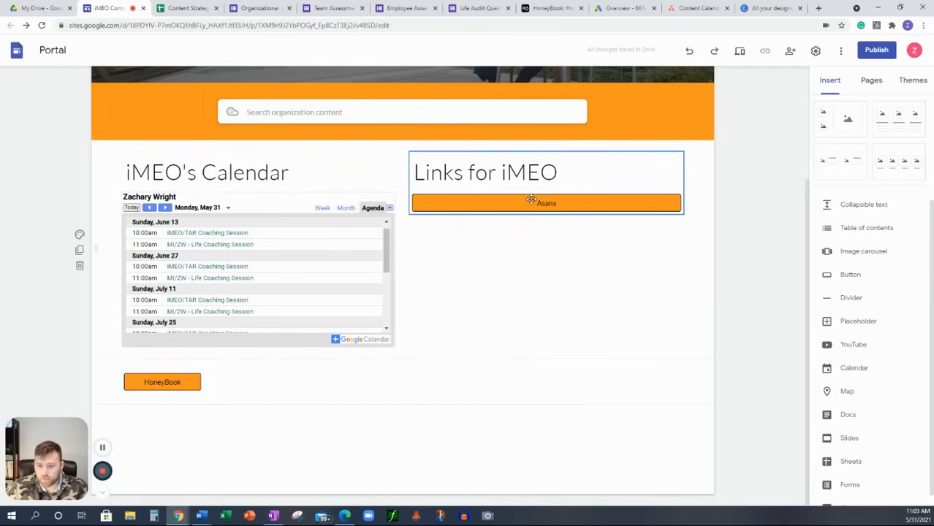
# Step: Move the Asana button from under the "Links for iMEO" title to directly below the HoneyBook button
pyautogui.click(497, 206)
pyautogui.click(497, 205)
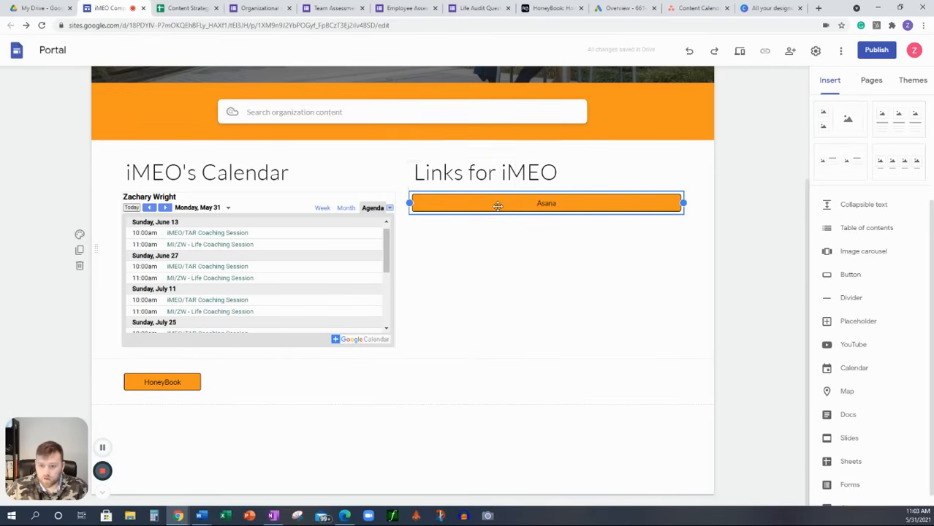
pyautogui.moveTo(503, 211); pyautogui.dragTo(129, 403)
# Step: Move the "Links for iMEO" title into its own section between the calendar and the HoneyBook button
pyautogui.click(490, 174)
pyautogui.click(512, 191)
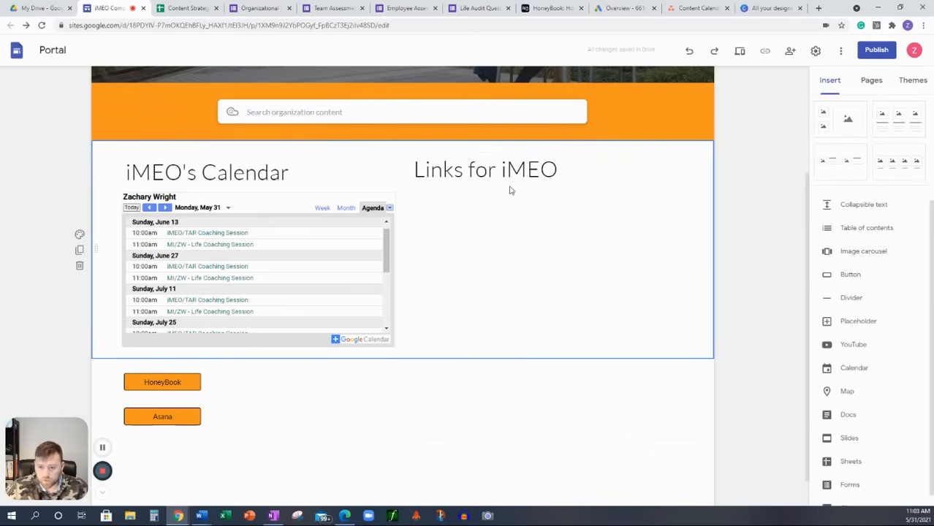
pyautogui.click(507, 171)
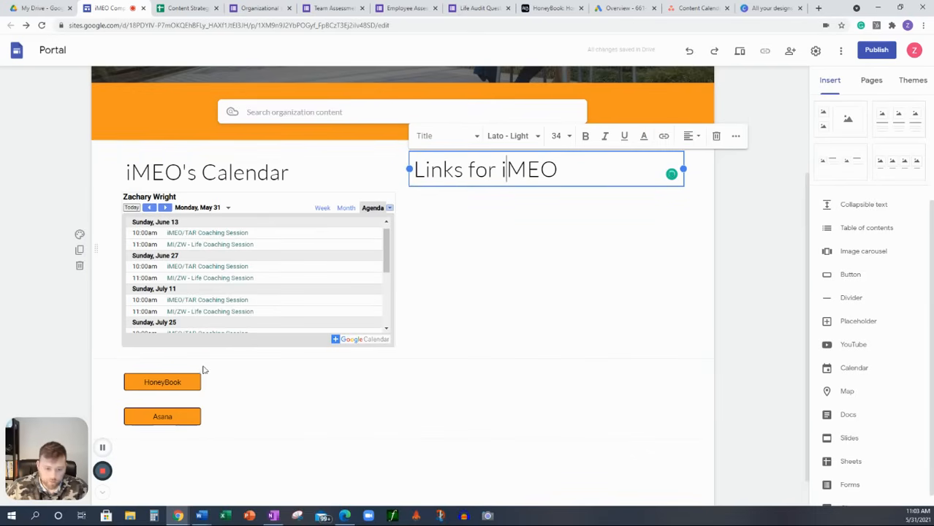
pyautogui.click(515, 185)
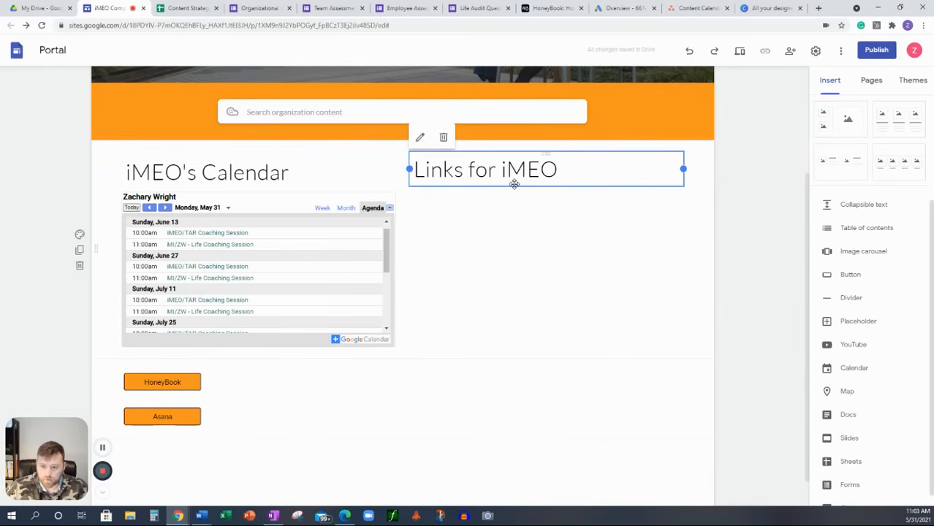
pyautogui.moveTo(515, 184); pyautogui.dragTo(173, 362)
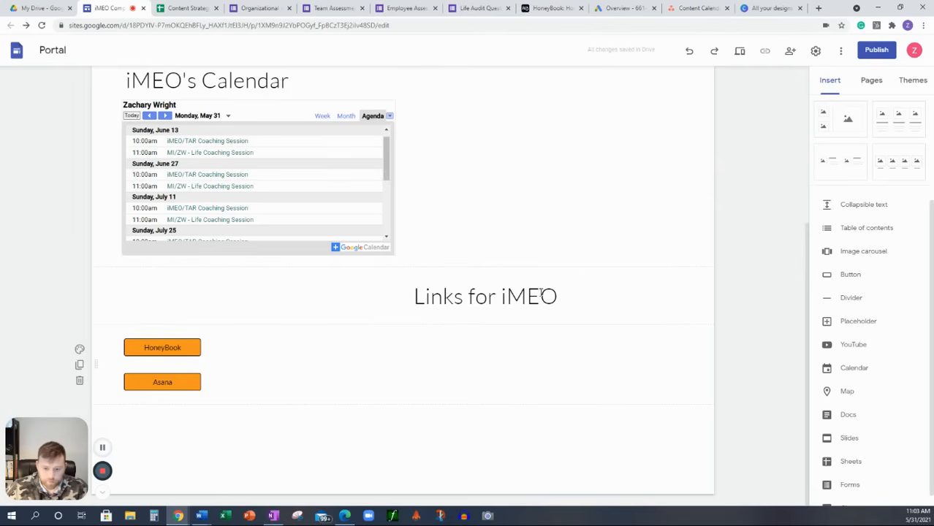
# Step: Align the "Links for iMEO" title with the left edge of its section, above the HoneyBook button
pyautogui.click(409, 296)
pyautogui.moveTo(408, 296); pyautogui.dragTo(123, 293)
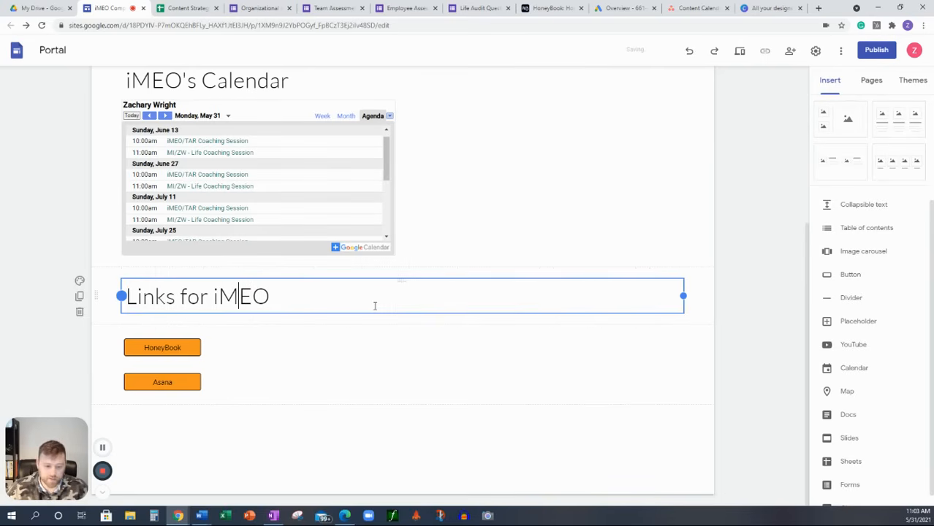
pyautogui.click(269, 355)
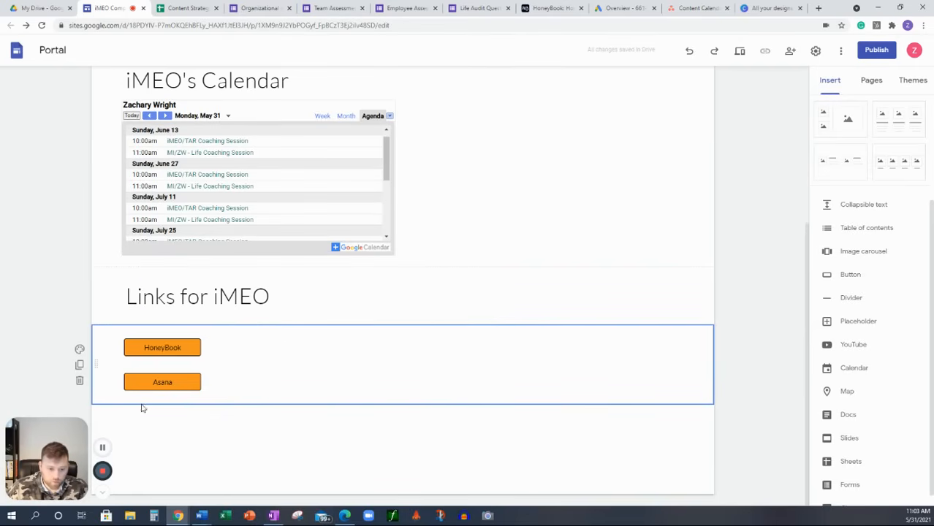
pyautogui.click(103, 448)
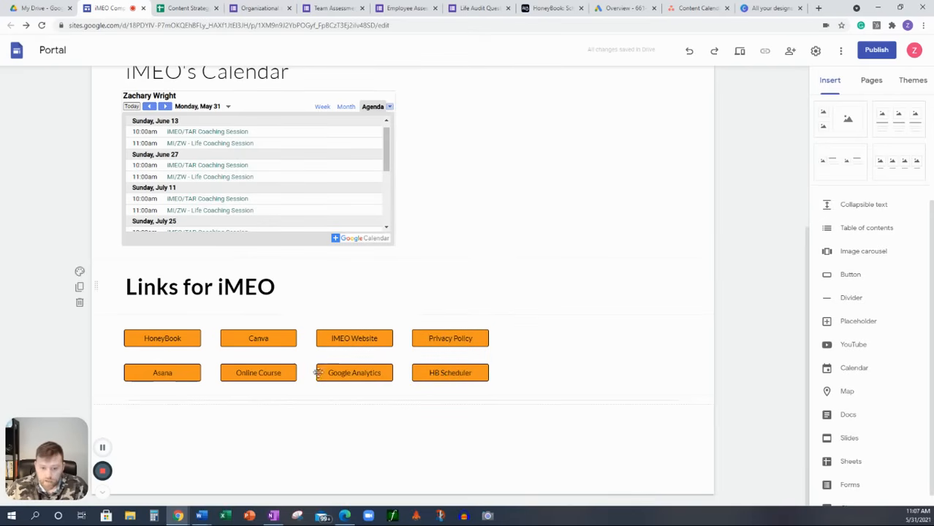
# Step: Insert the Life Audit Questionnaire form from Drive, found in 3. iMEO Assessments under the Life Audit Questionnaire folder
pyautogui.scroll(4, 359, 371)
pyautogui.scroll(-4, 352, 367)
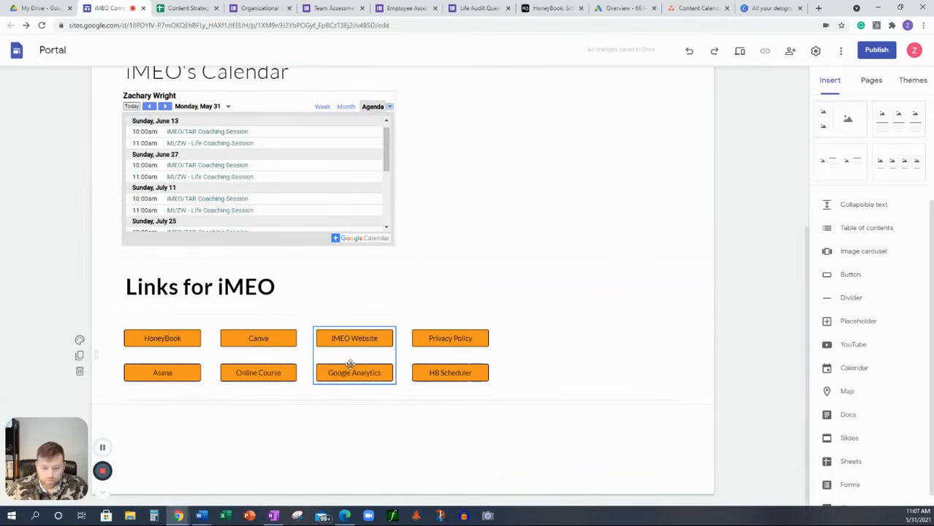
pyautogui.doubleClick(171, 414)
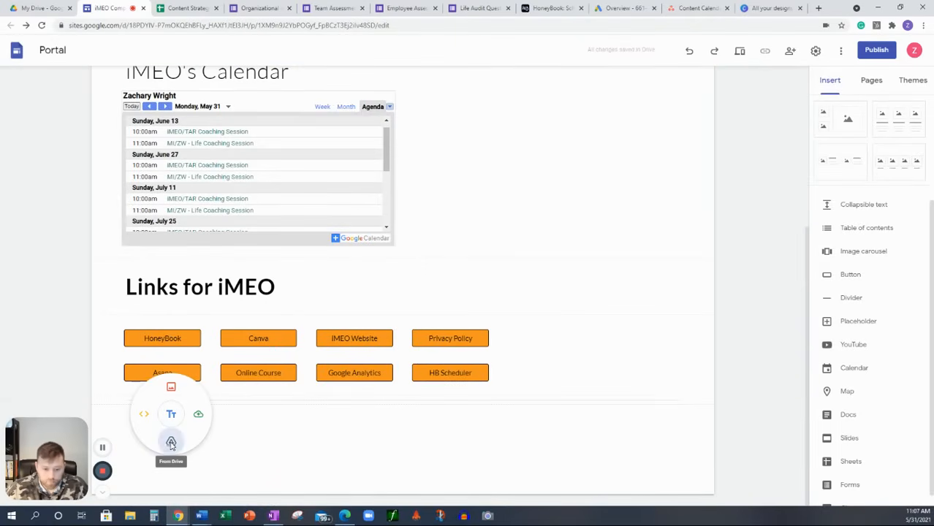
pyautogui.click(171, 443)
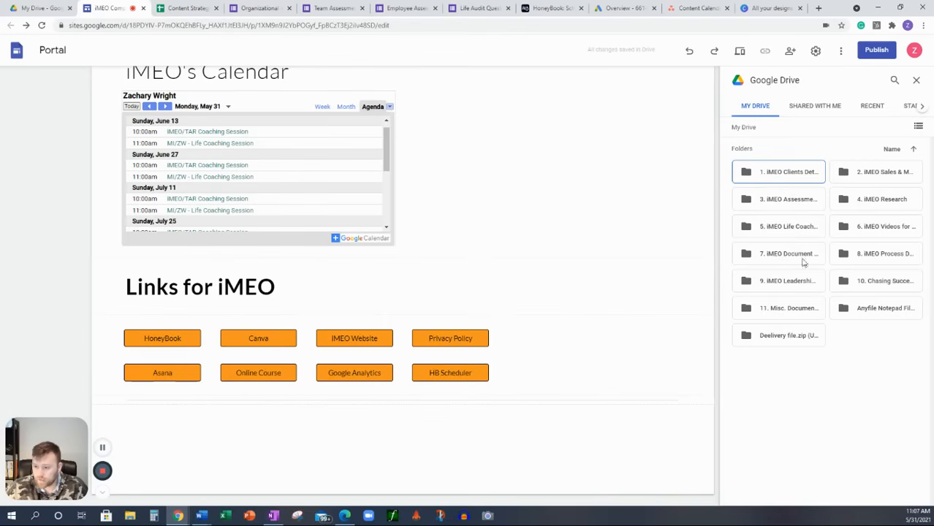
pyautogui.doubleClick(793, 200)
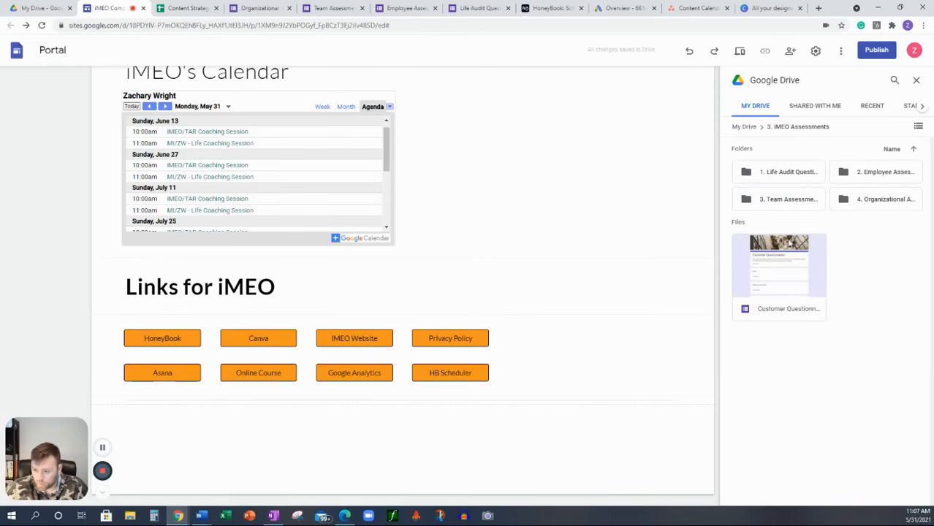
pyautogui.doubleClick(775, 174)
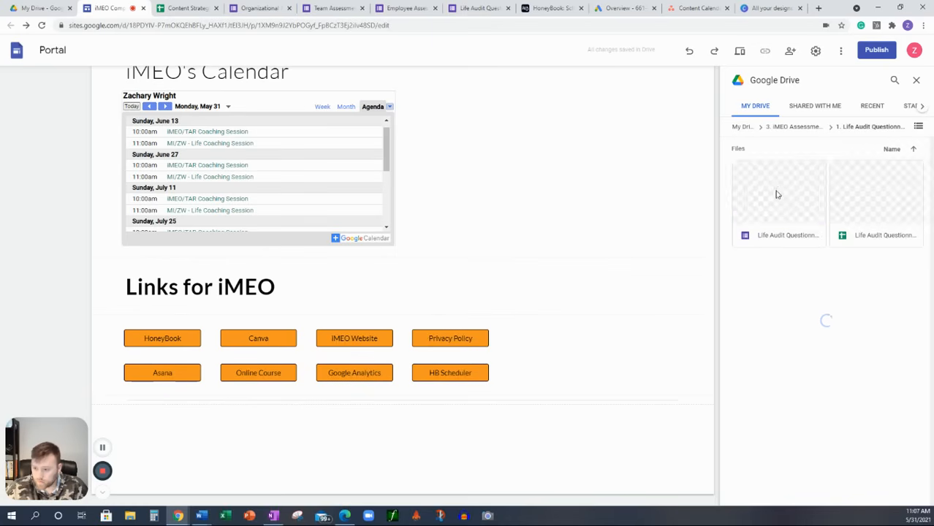
pyautogui.click(776, 190)
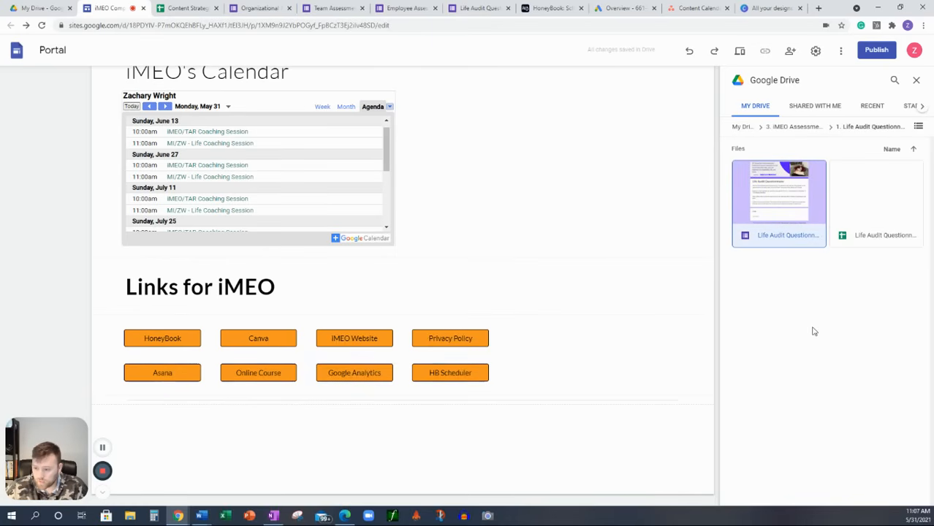
pyautogui.click(908, 494)
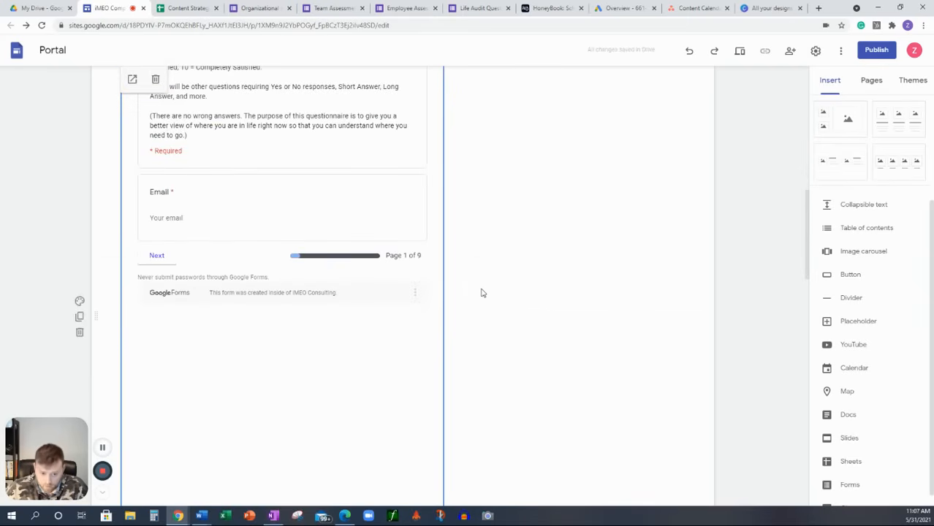
# Step: Shorten the embedded Life Audit Questionnaire form by raising its lower edge to reduce the empty space beneath its content
pyautogui.scroll(-5, 335, 278)
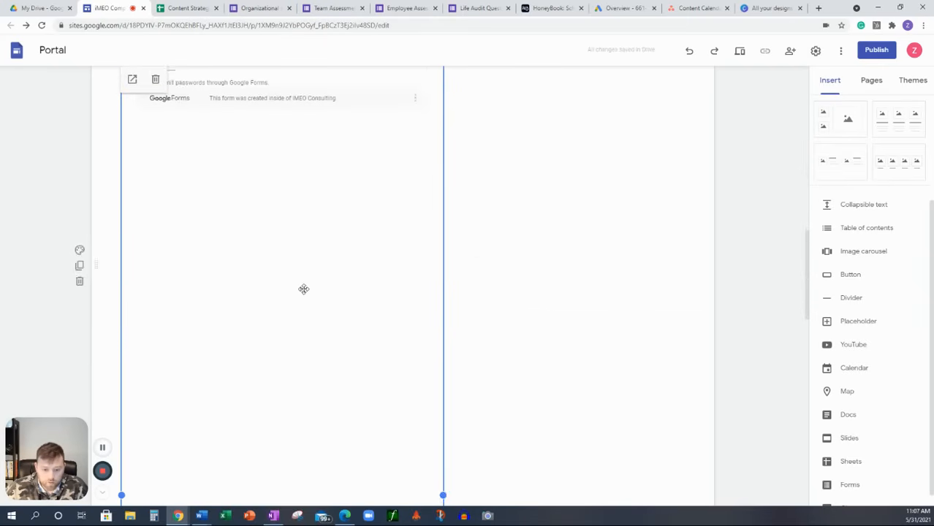
pyautogui.scroll(-3, 272, 311)
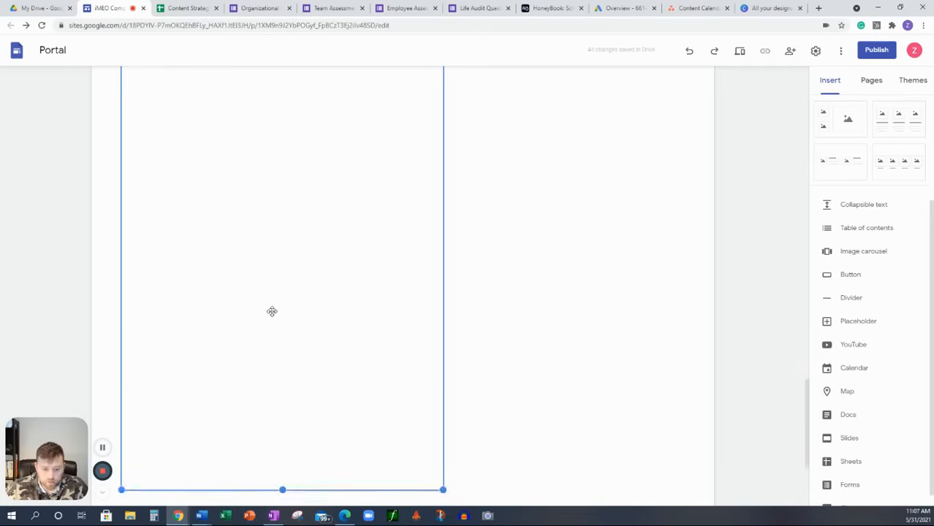
pyautogui.scroll(3, 271, 321)
pyautogui.moveTo(282, 482); pyautogui.dragTo(285, 91)
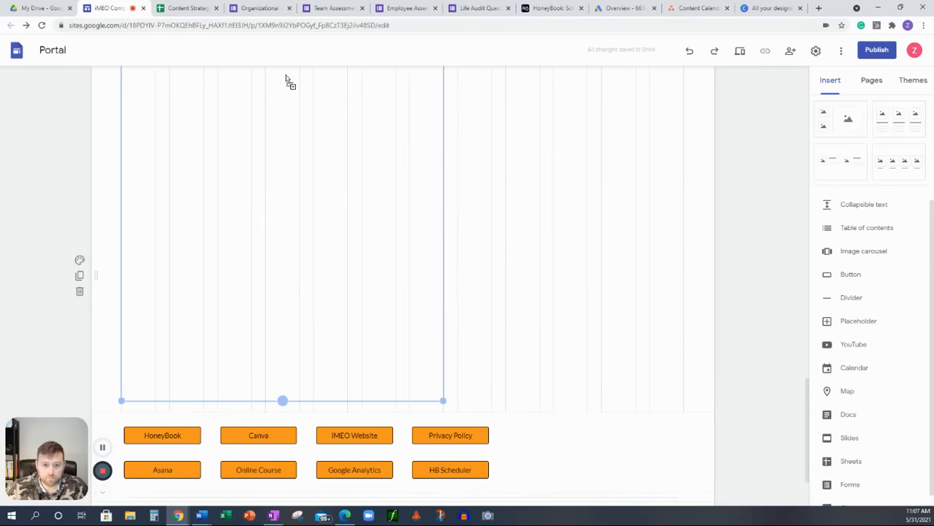
pyautogui.moveTo(290, 58); pyautogui.dragTo(292, 48)
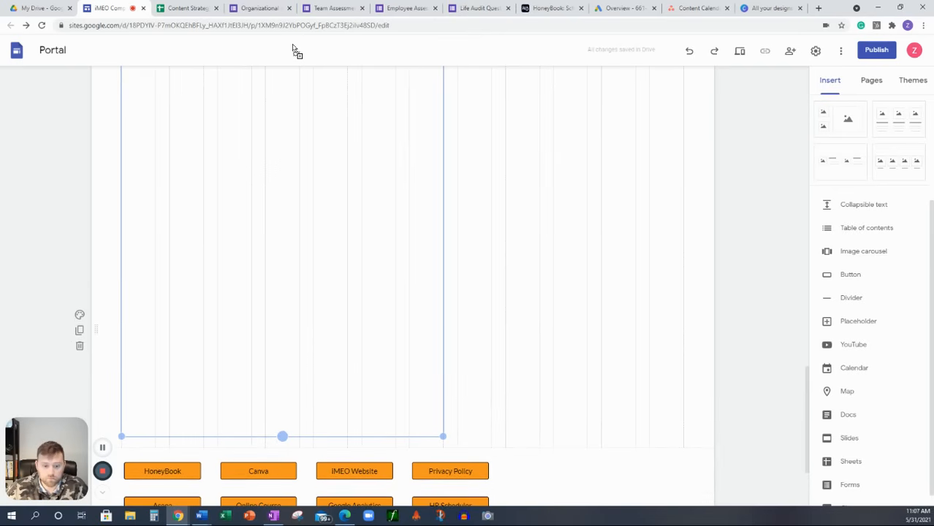
pyautogui.moveTo(292, 49); pyautogui.dragTo(291, 43)
pyautogui.scroll(-2, 258, 219)
pyautogui.scroll(1, 249, 262)
pyautogui.moveTo(282, 354); pyautogui.dragTo(284, 132)
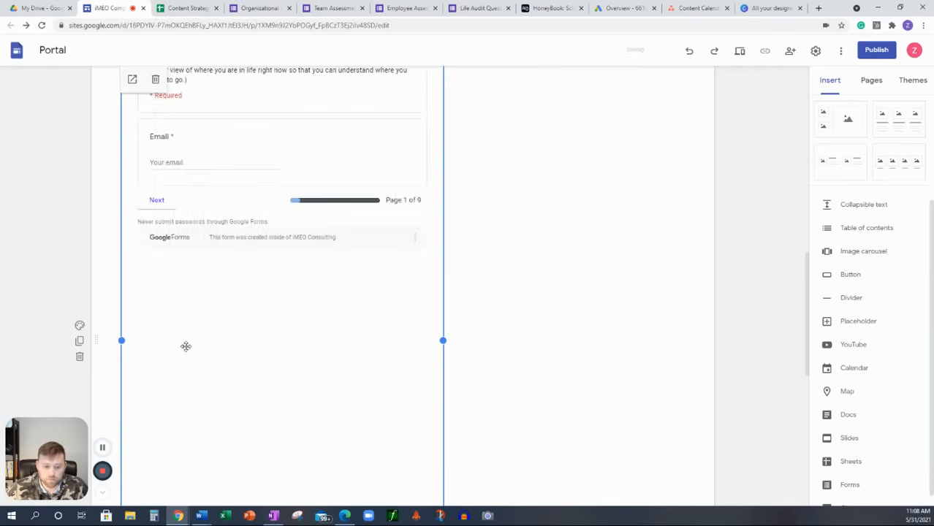
pyautogui.click(101, 448)
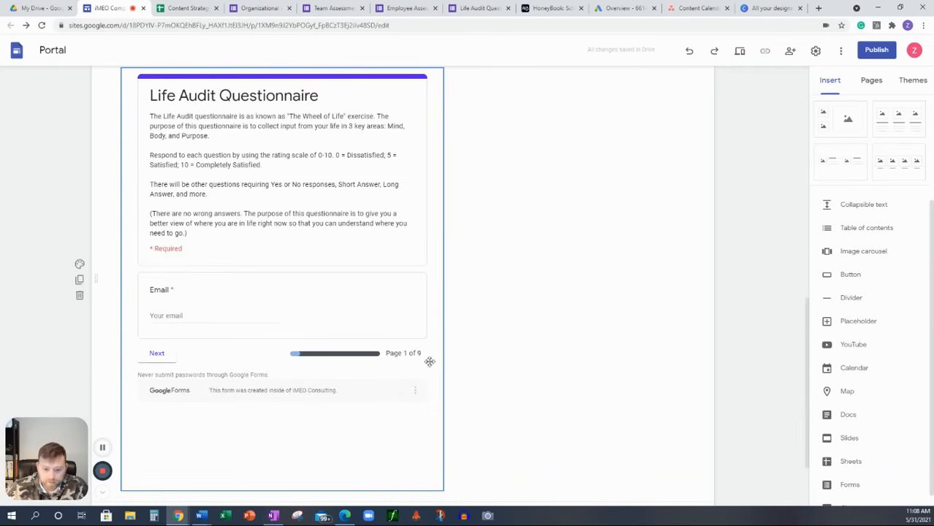
# Step: Add a four-column layout of placeholders with captions below the embedded Life Audit Questionnaire form
pyautogui.scroll(-3, 548, 237)
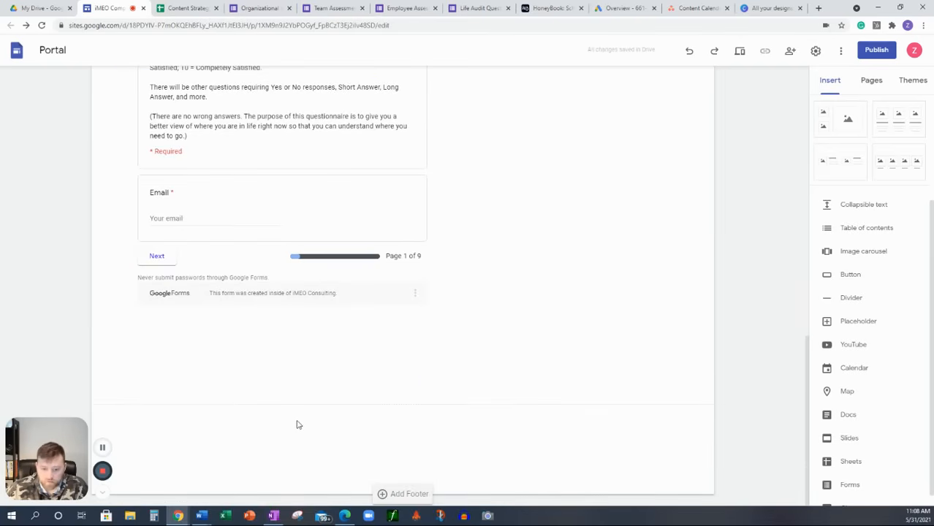
pyautogui.doubleClick(285, 413)
pyautogui.click(459, 374)
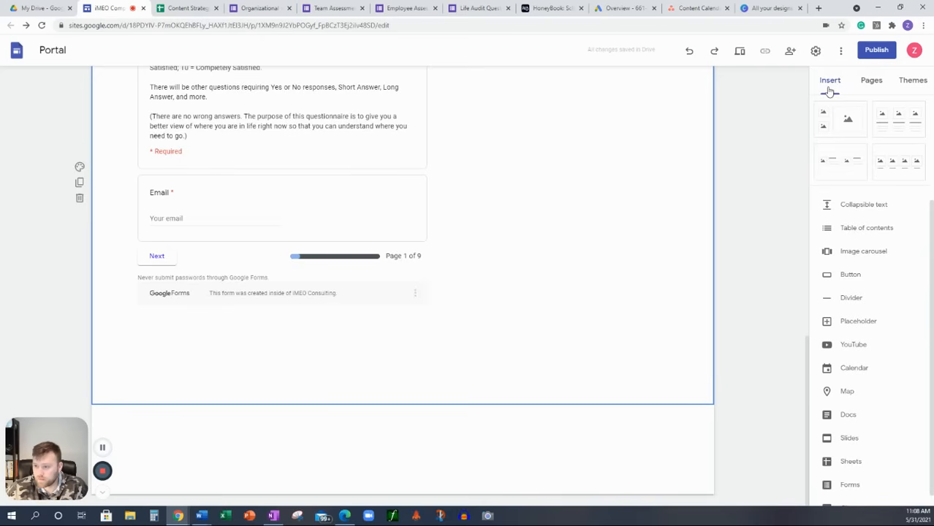
pyautogui.click(888, 168)
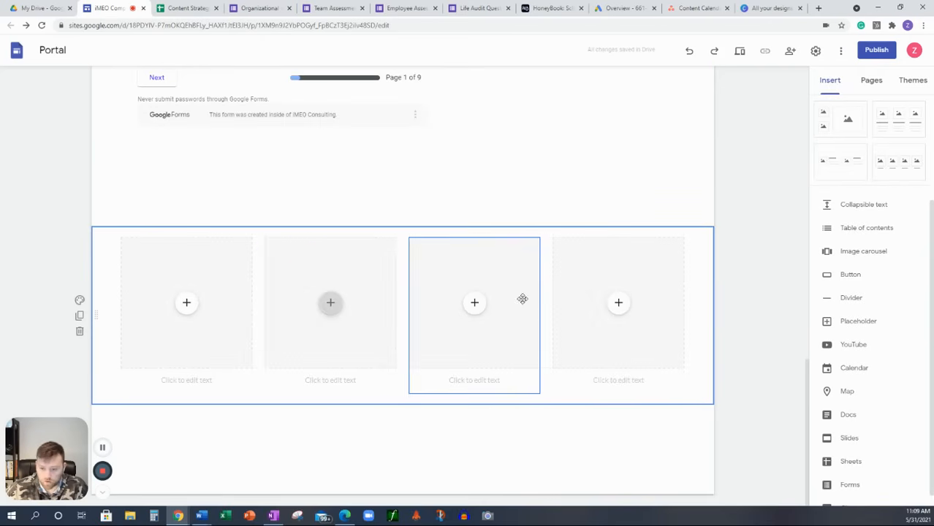
# Step: Fill the first placeholder of the four-column layout with the Life Audit Questionnaire form from 3. iMEO Assessments on Drive
pyautogui.click(188, 304)
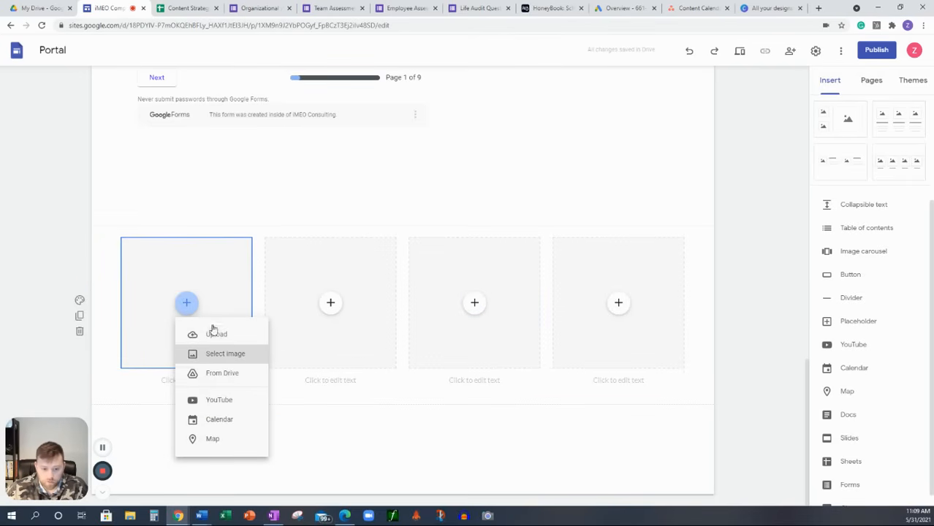
pyautogui.click(210, 373)
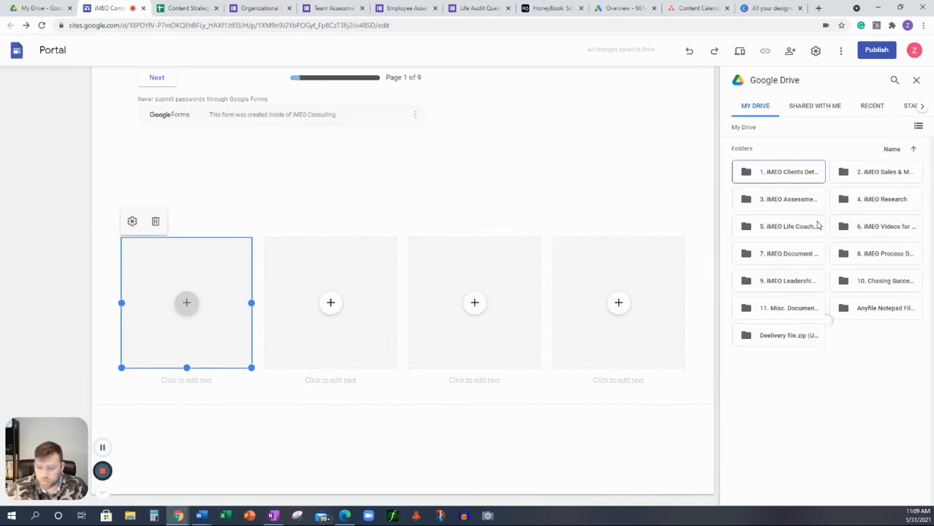
pyautogui.doubleClick(790, 206)
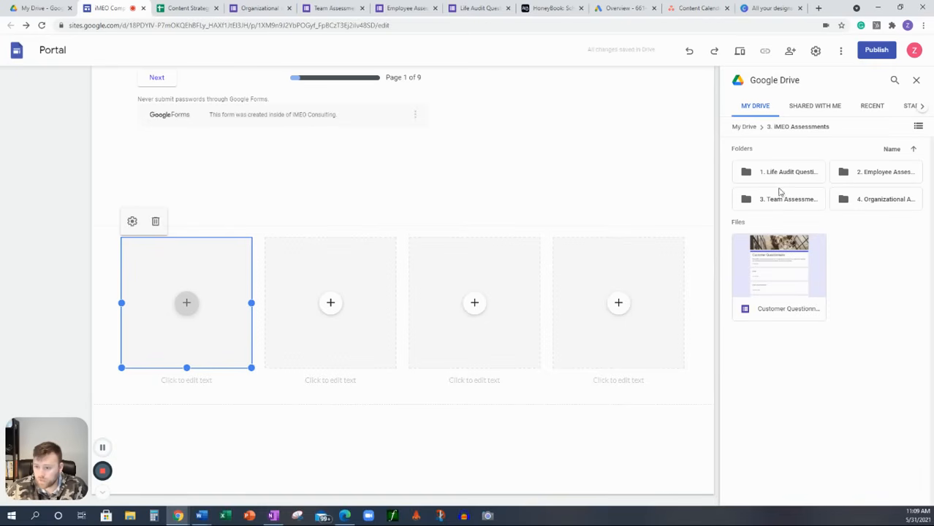
pyautogui.doubleClick(784, 174)
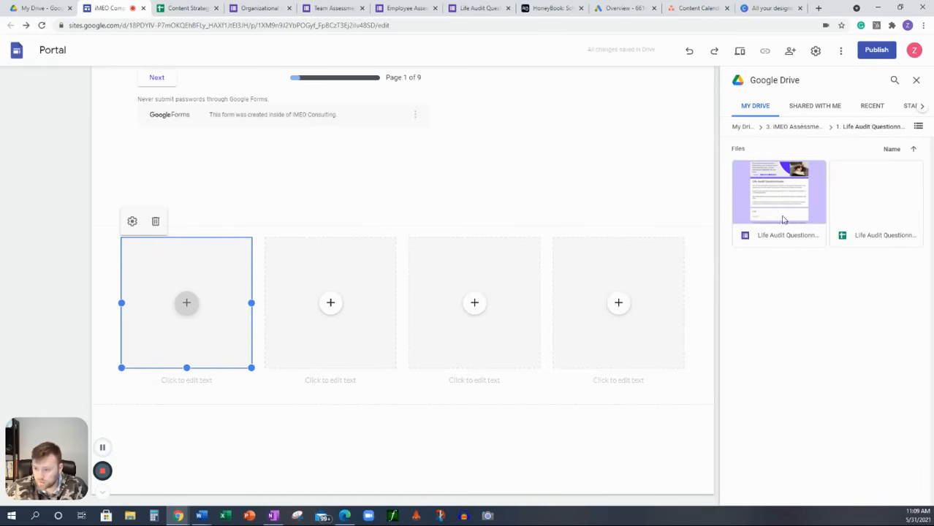
pyautogui.click(778, 223)
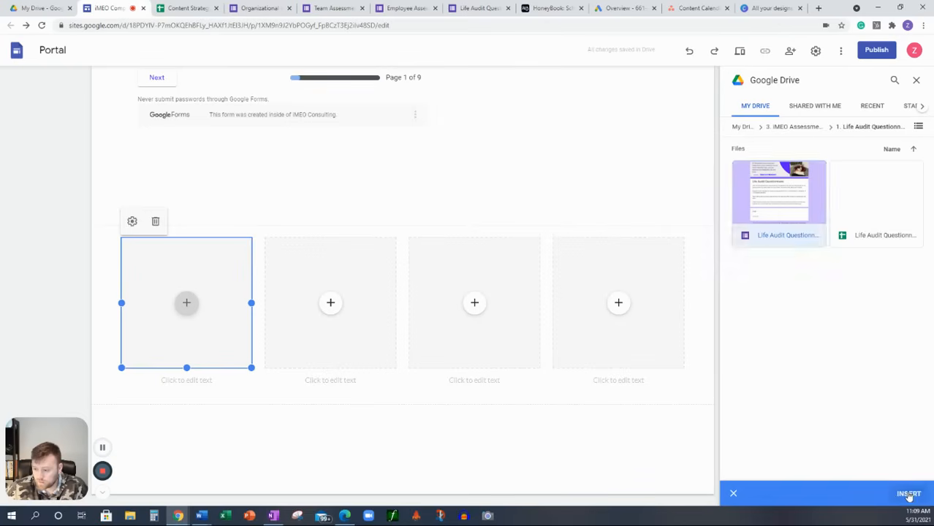
pyautogui.click(908, 494)
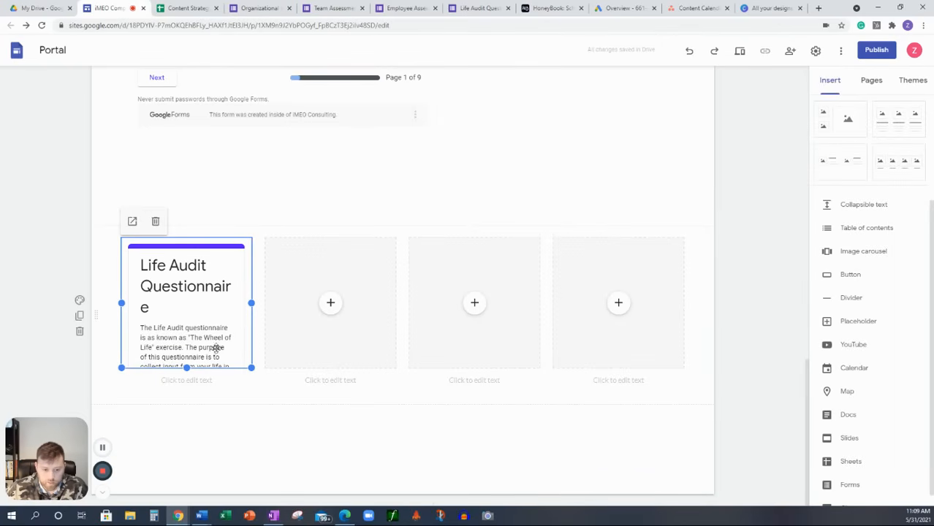
pyautogui.click(331, 303)
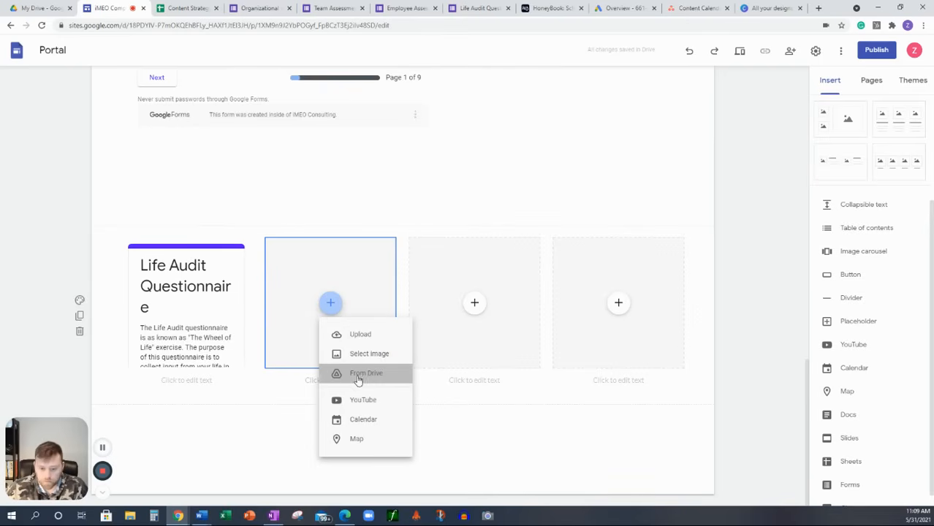
pyautogui.click(358, 376)
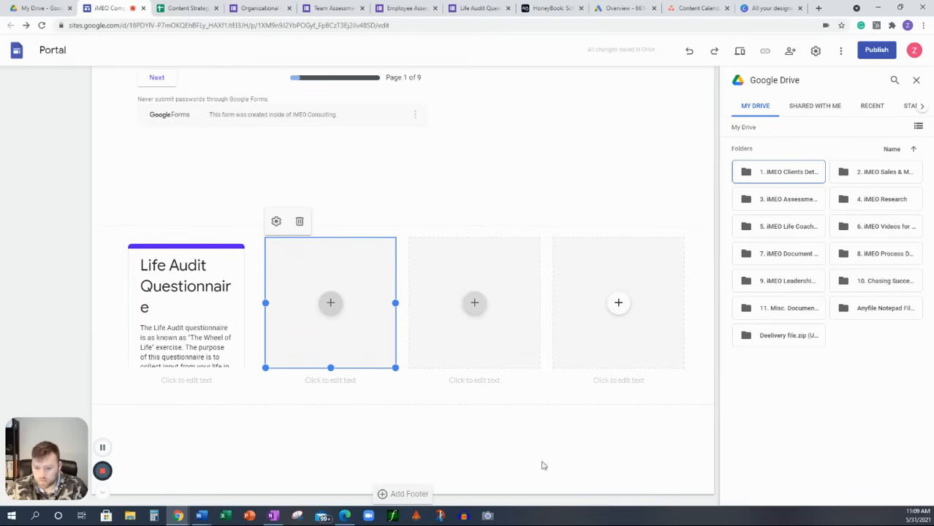
pyautogui.click(586, 303)
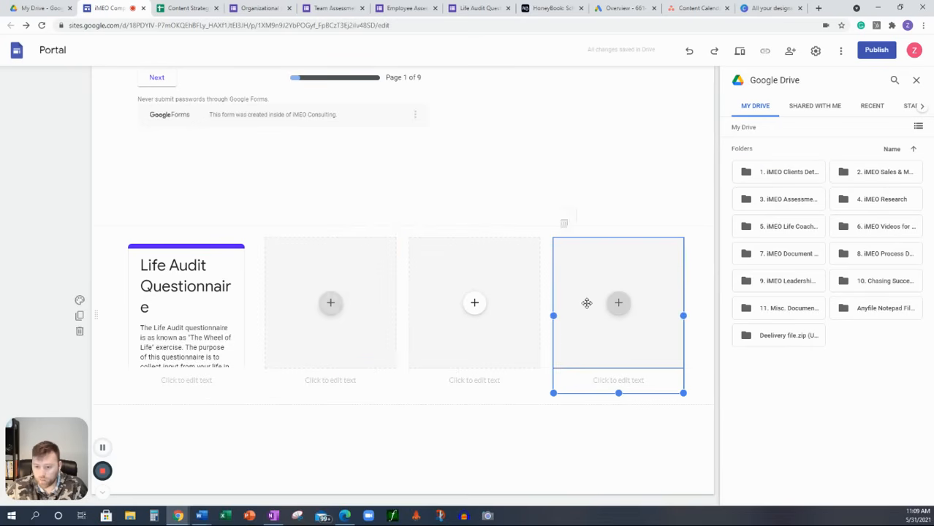
pyautogui.click(471, 307)
# Step: Move the third and fourth placeholders with their captions into a new section below the Life Audit Questionnaire row
pyautogui.click(436, 336)
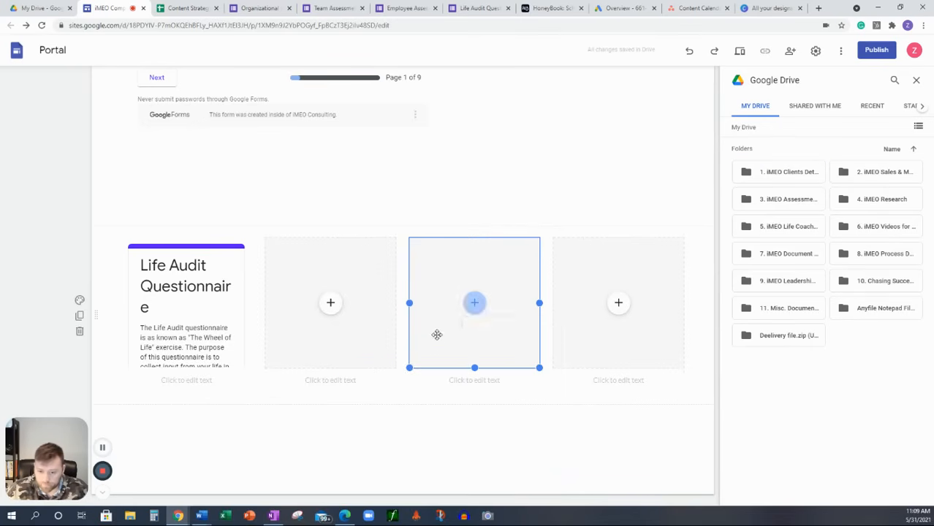
pyautogui.moveTo(321, 431); pyautogui.dragTo(205, 425)
pyautogui.click(576, 214)
pyautogui.moveTo(585, 221); pyautogui.dragTo(407, 309)
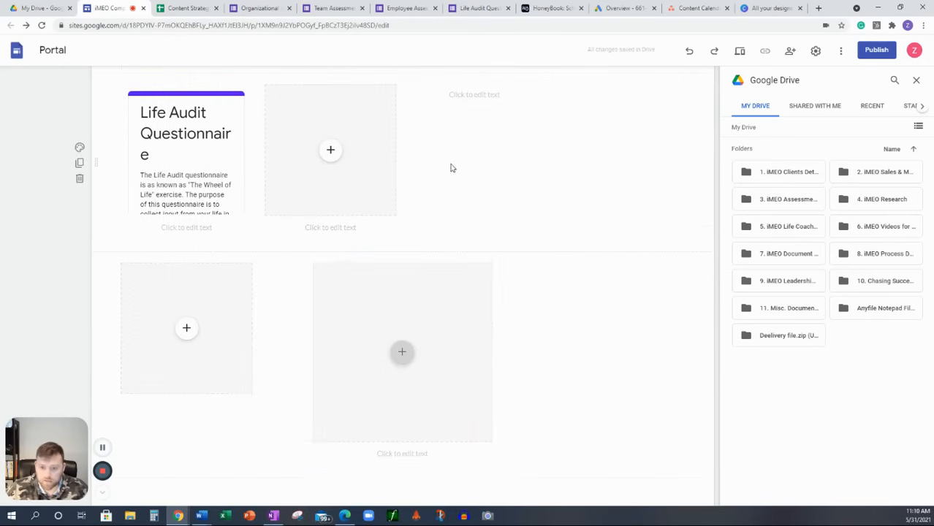
pyautogui.click(472, 101)
pyautogui.moveTo(158, 416); pyautogui.dragTo(175, 429)
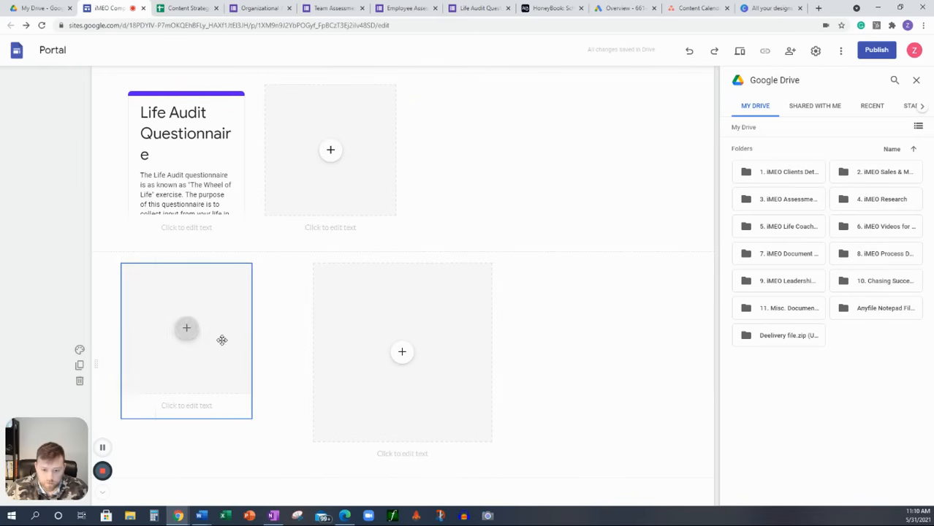
# Step: Shift the two placeholders in the new section to the right, leaving a gap between them
pyautogui.moveTo(241, 338); pyautogui.dragTo(257, 335)
pyautogui.click(384, 327)
pyautogui.moveTo(469, 320); pyautogui.dragTo(583, 313)
pyautogui.click(292, 296)
pyautogui.moveTo(291, 296); pyautogui.dragTo(298, 369)
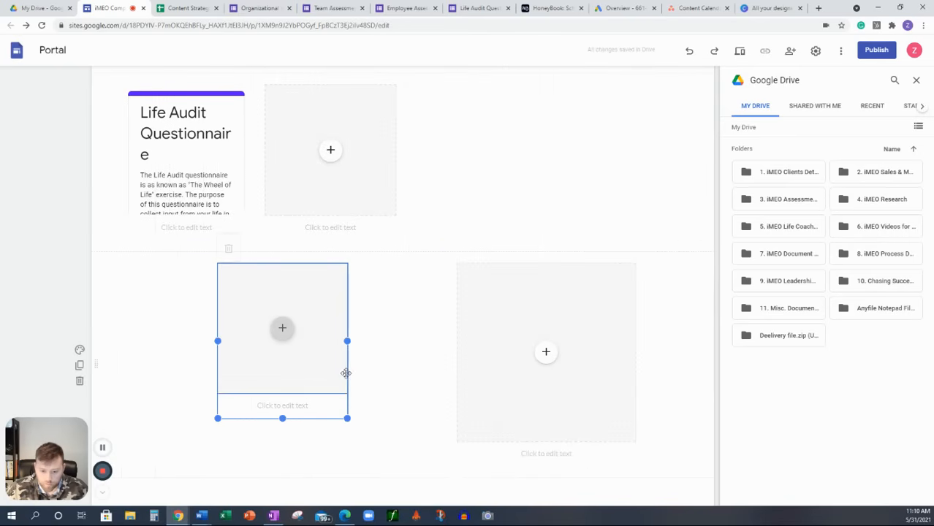
# Step: Enlarge the smaller placeholder in the new section to roughly match the size of the one beside it
pyautogui.moveTo(358, 432); pyautogui.dragTo(399, 453)
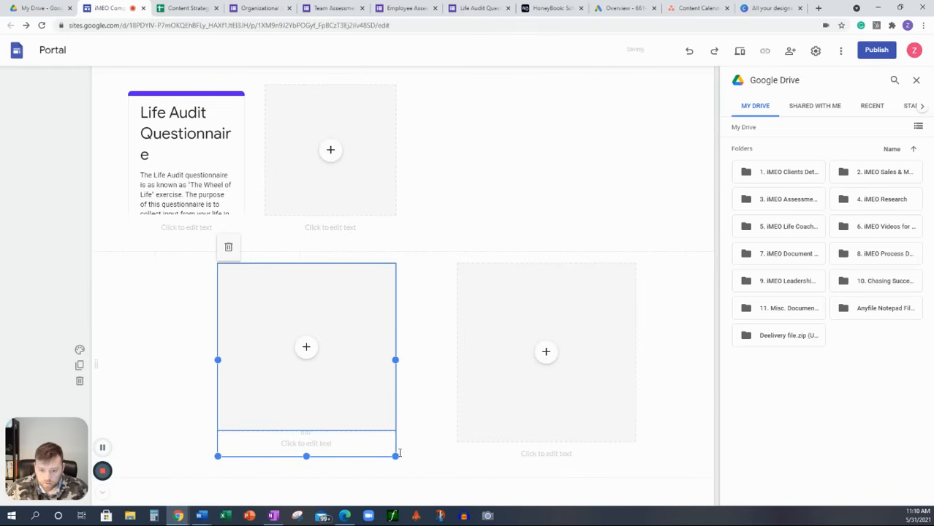
pyautogui.moveTo(306, 456)
pyautogui.mouseDown()
pyautogui.moveTo(307, 486)
pyautogui.moveTo(306, 468)
pyautogui.mouseUp()
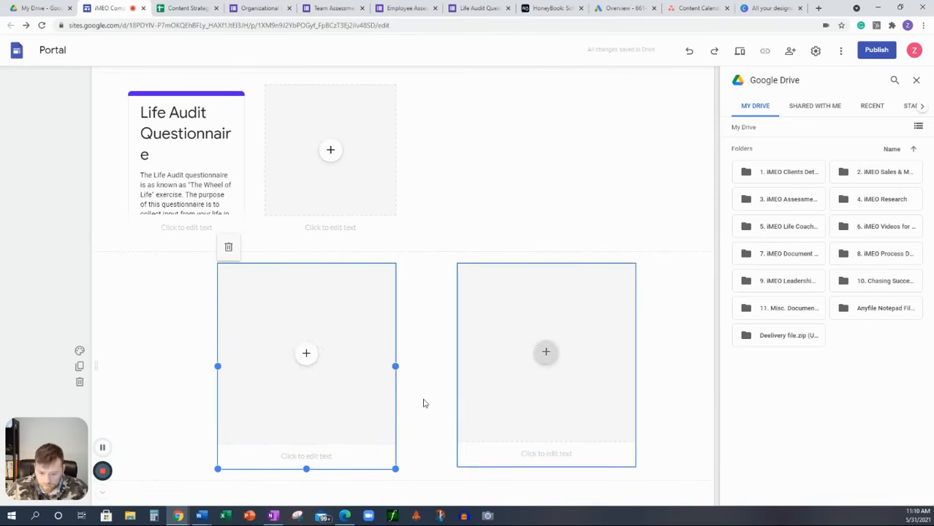
pyautogui.moveTo(306, 469); pyautogui.dragTo(307, 463)
pyautogui.scroll(-1, 351, 424)
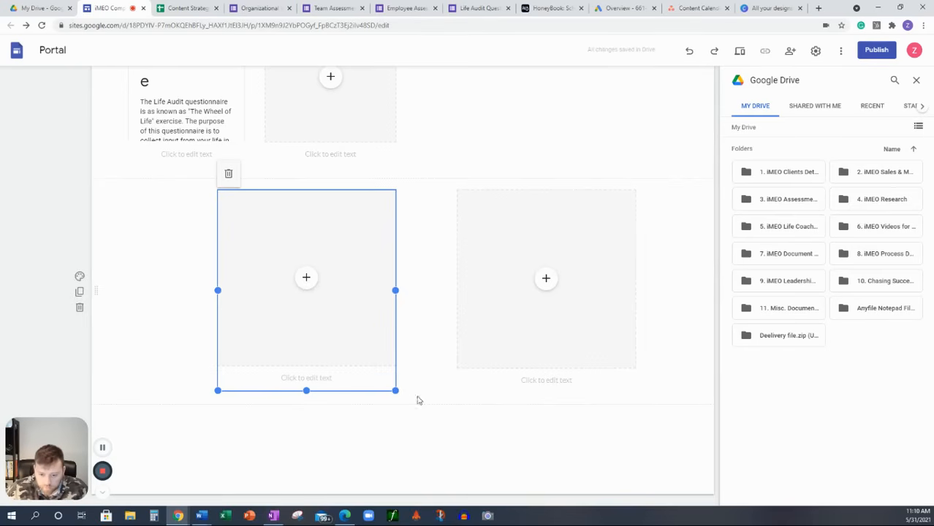
# Step: Delete the Life Audit Questionnaire placeholder row and the large embedded Life Audit form section above it
pyautogui.click(513, 386)
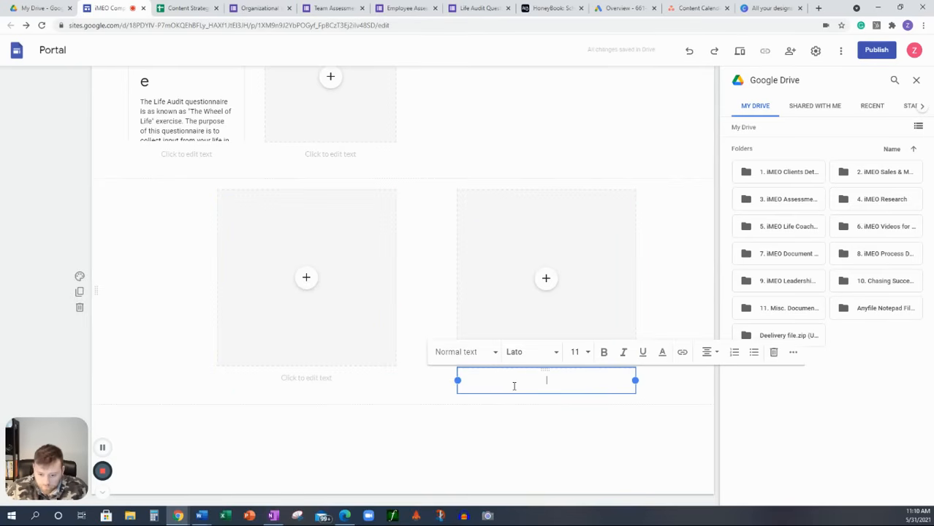
pyautogui.click(181, 239)
pyautogui.scroll(2, 176, 227)
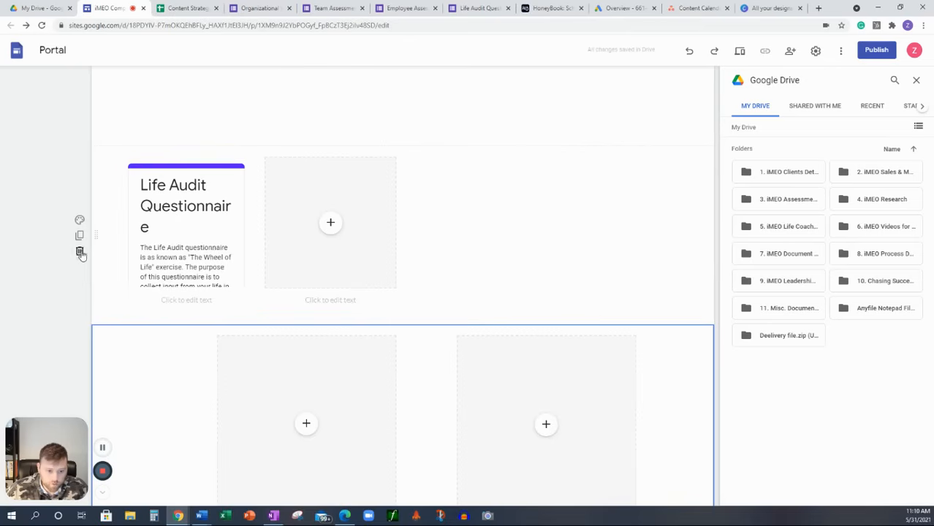
pyautogui.click(81, 252)
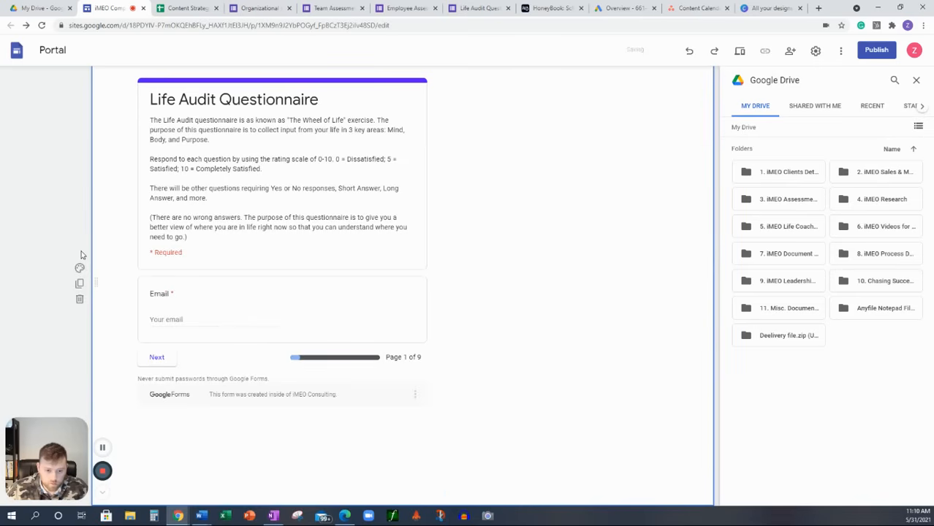
pyautogui.click(80, 299)
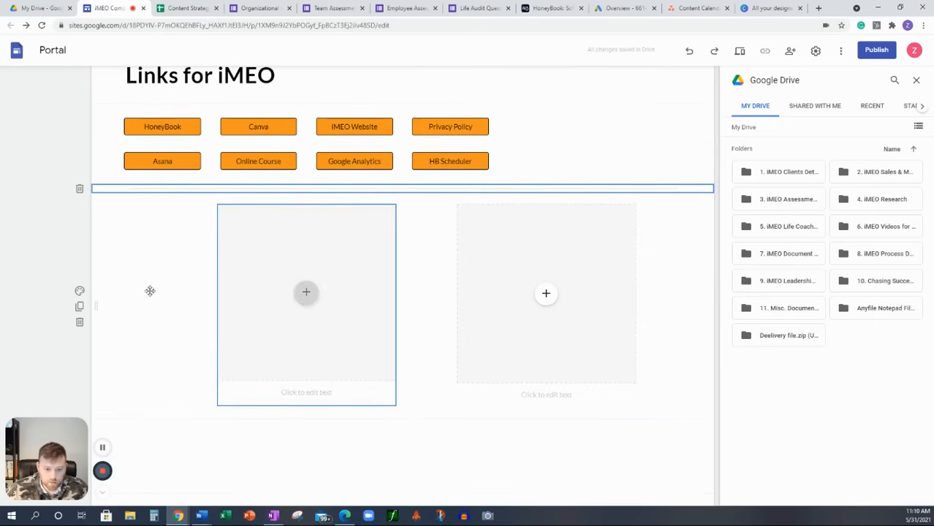
# Step: Give the two-placeholder section the Emphasis 2 background and duplicate the section
pyautogui.click(80, 290)
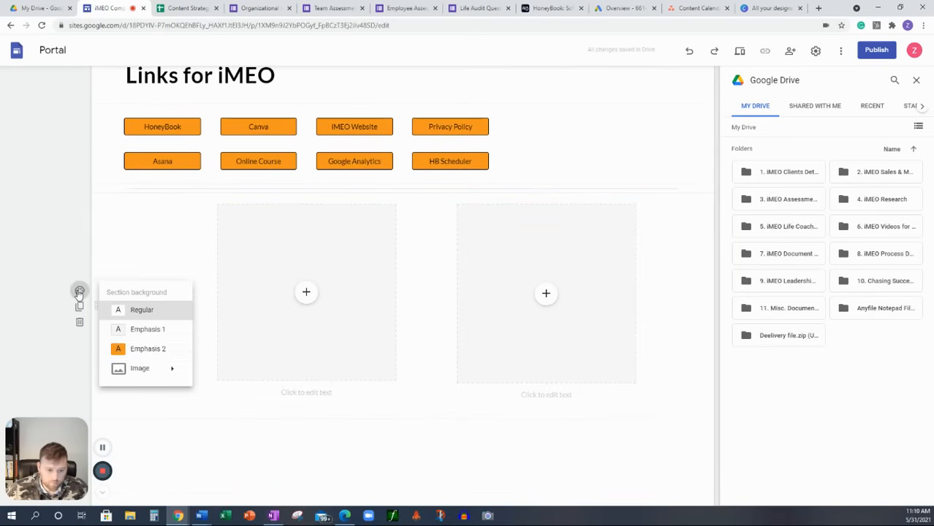
pyautogui.click(140, 350)
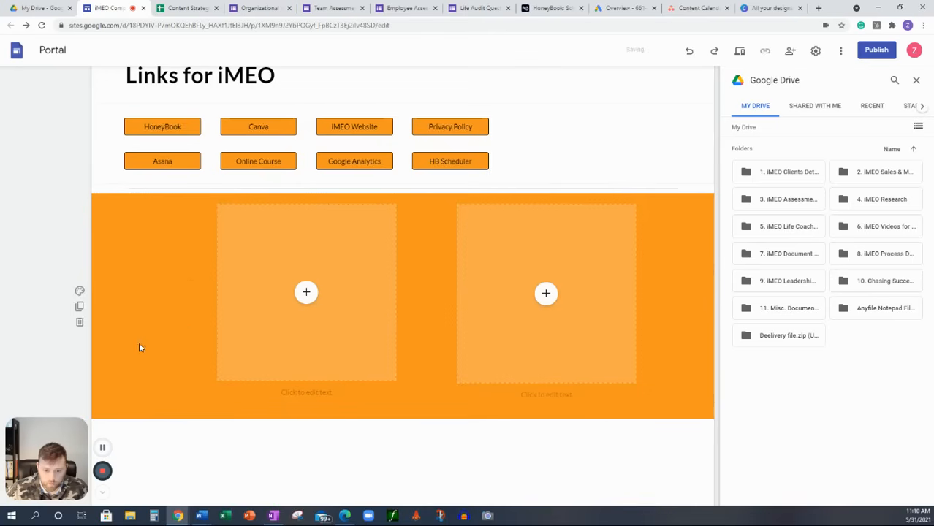
pyautogui.click(79, 306)
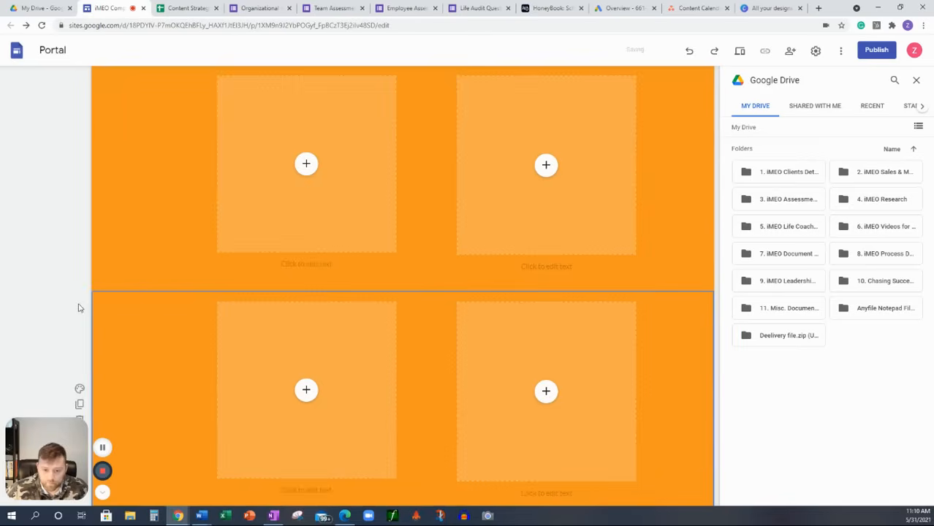
# Step: Fill the first placeholder of the upper orange section with the Life Audit Questionnaire form from 3. iMEO Assessments on Drive
pyautogui.scroll(2, 488, 274)
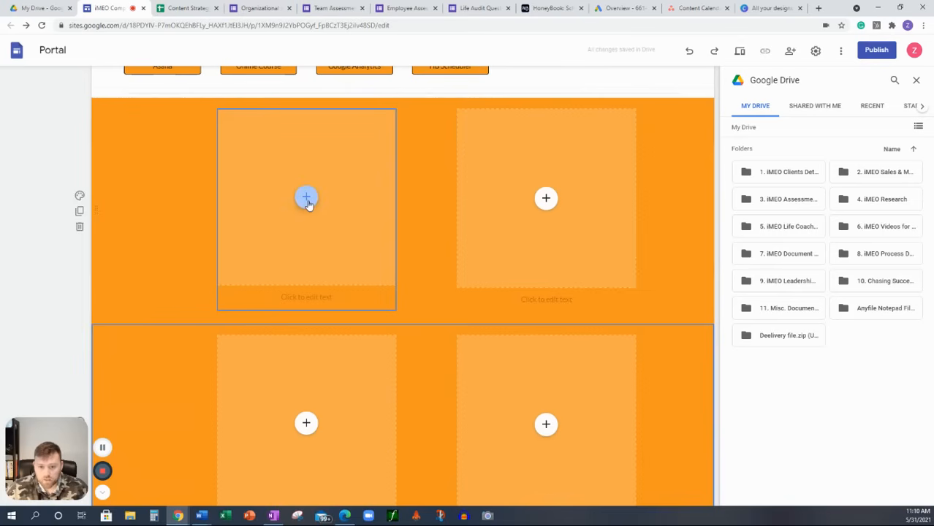
pyautogui.click(308, 198)
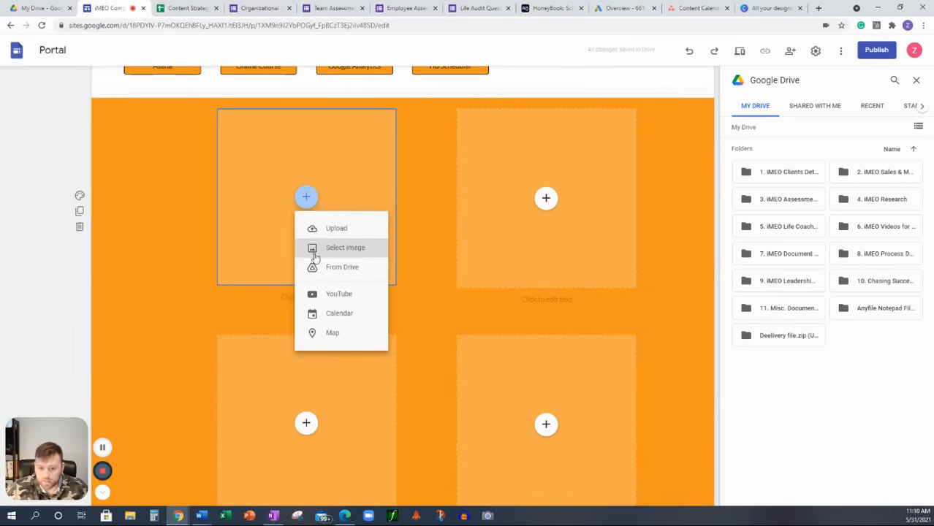
pyautogui.click(325, 268)
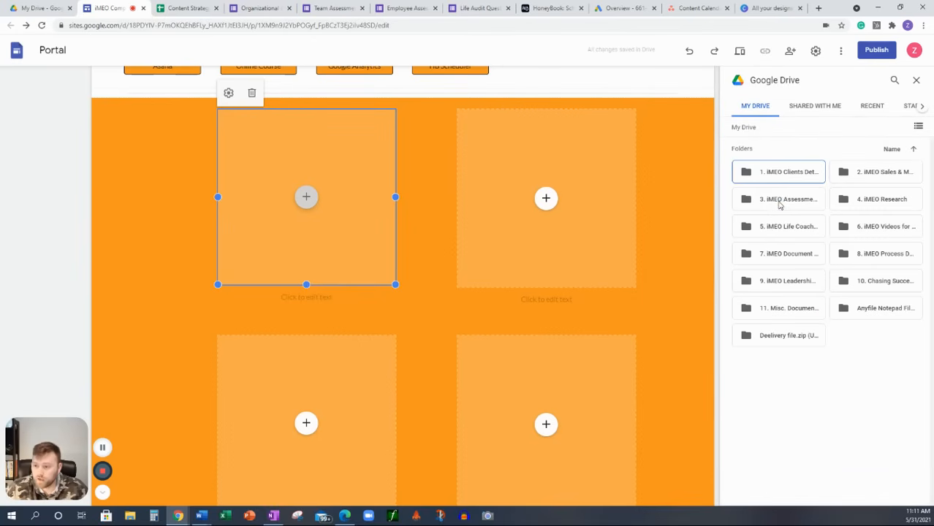
pyautogui.doubleClick(779, 201)
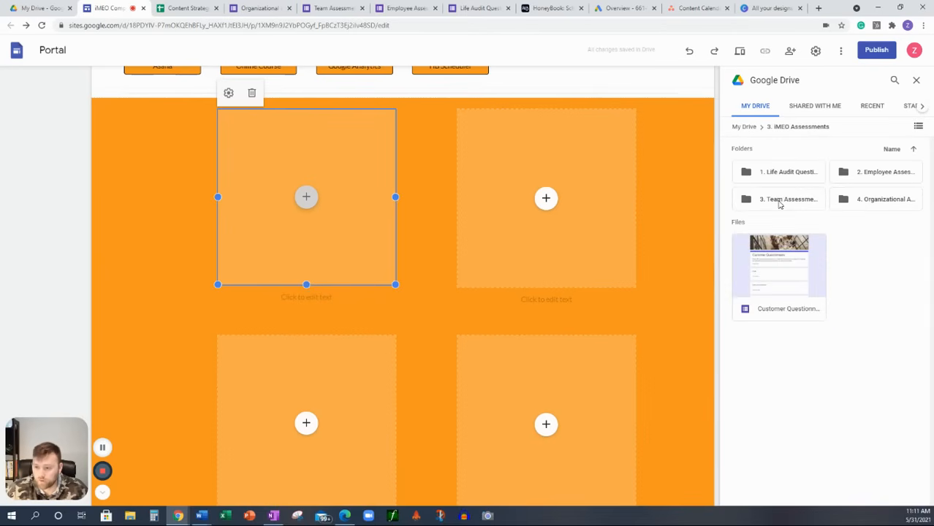
pyautogui.doubleClick(795, 174)
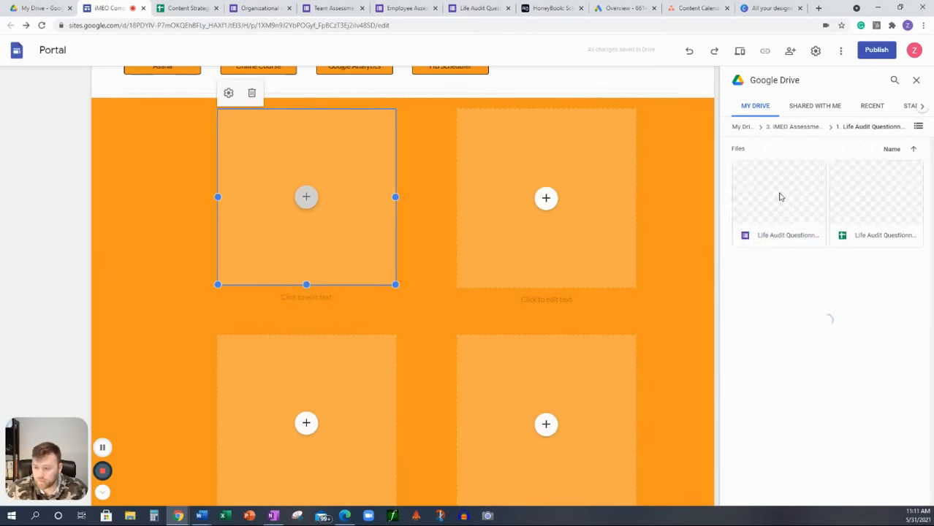
pyautogui.click(780, 201)
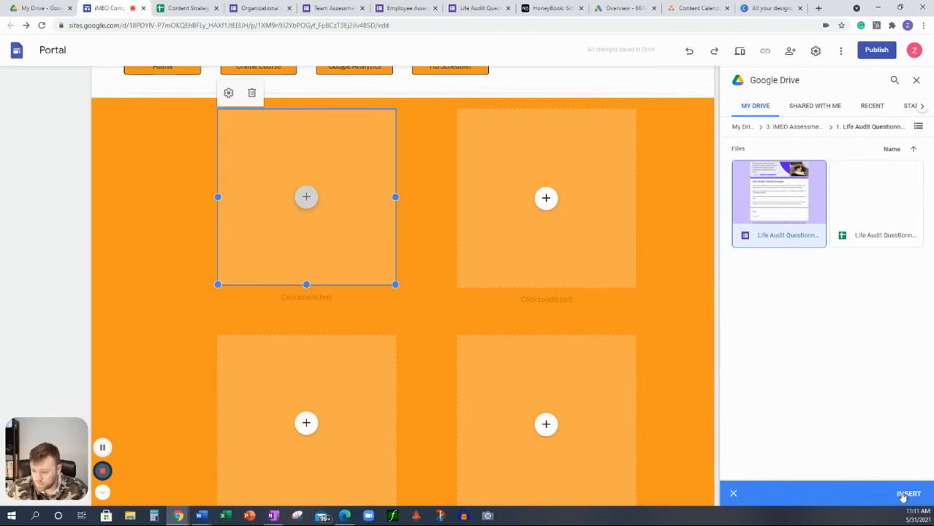
pyautogui.click(906, 494)
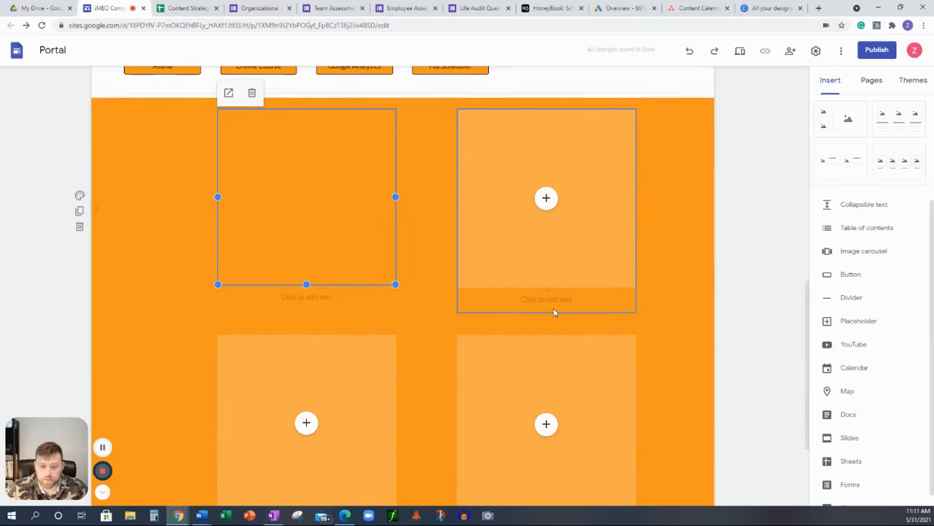
# Step: Fill the second placeholder of the upper orange section with the Employee Assessment form from its folder in 3. iMEO Assessments
pyautogui.click(546, 200)
pyautogui.click(547, 200)
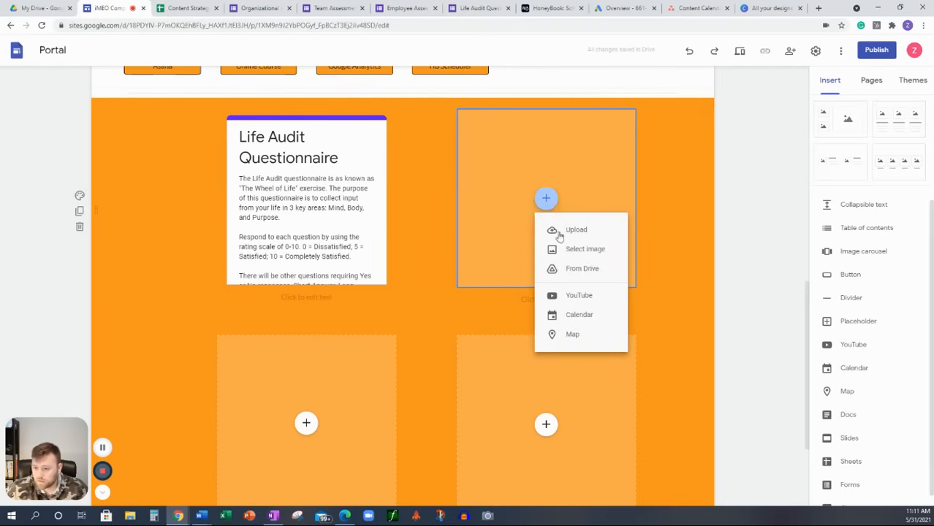
pyautogui.click(568, 269)
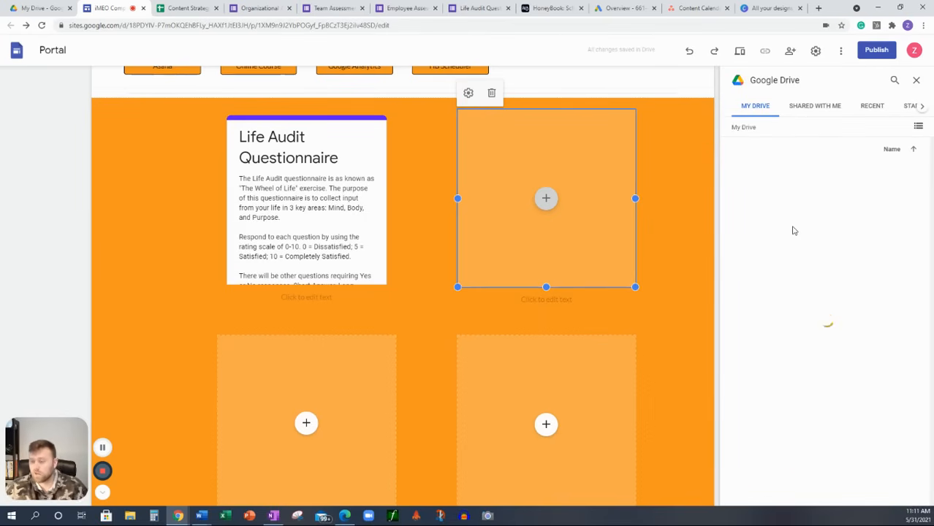
pyautogui.doubleClick(788, 197)
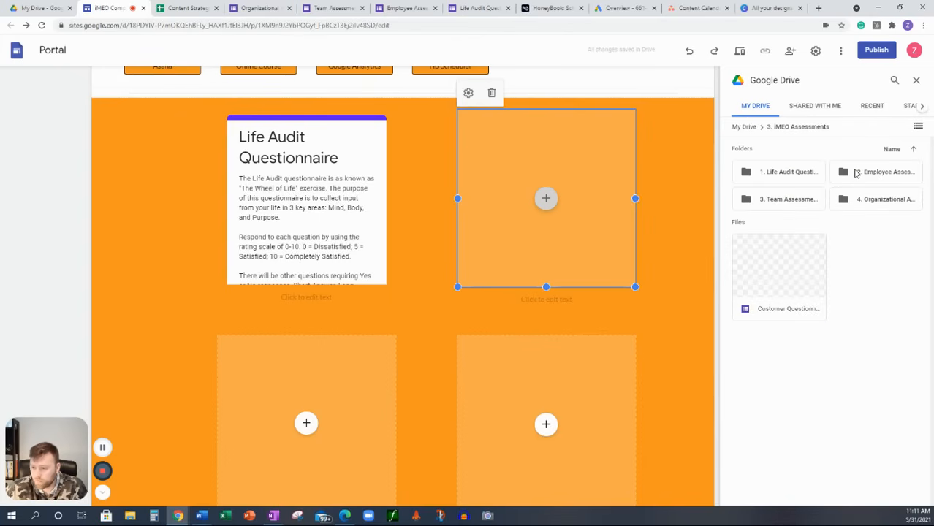
pyautogui.doubleClick(856, 172)
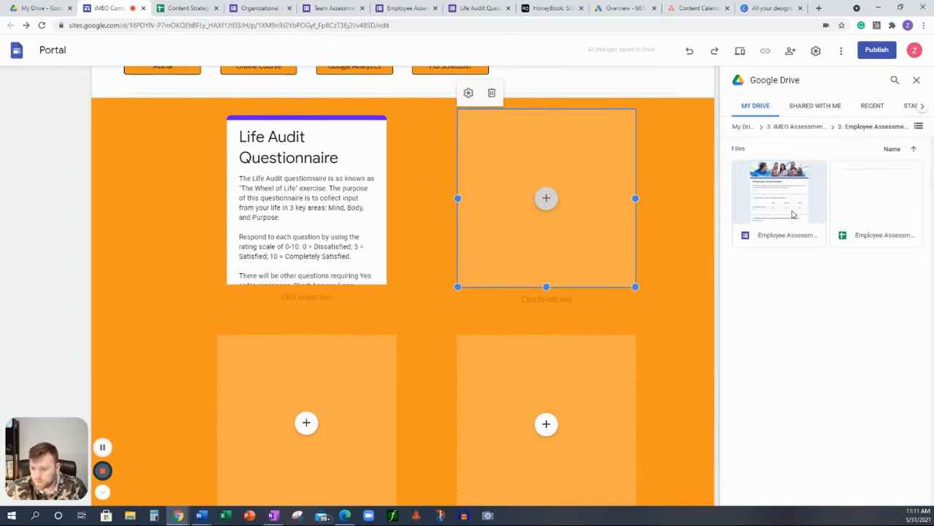
pyautogui.click(792, 215)
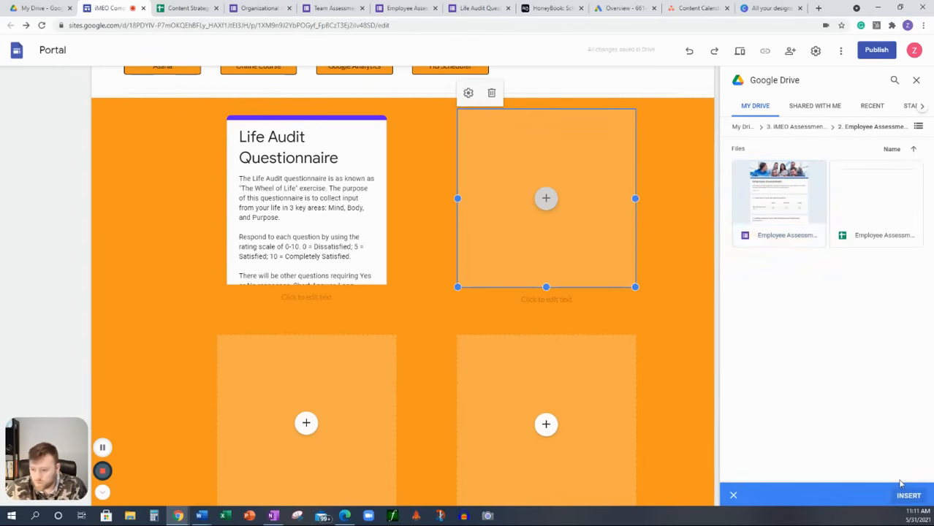
pyautogui.click(906, 495)
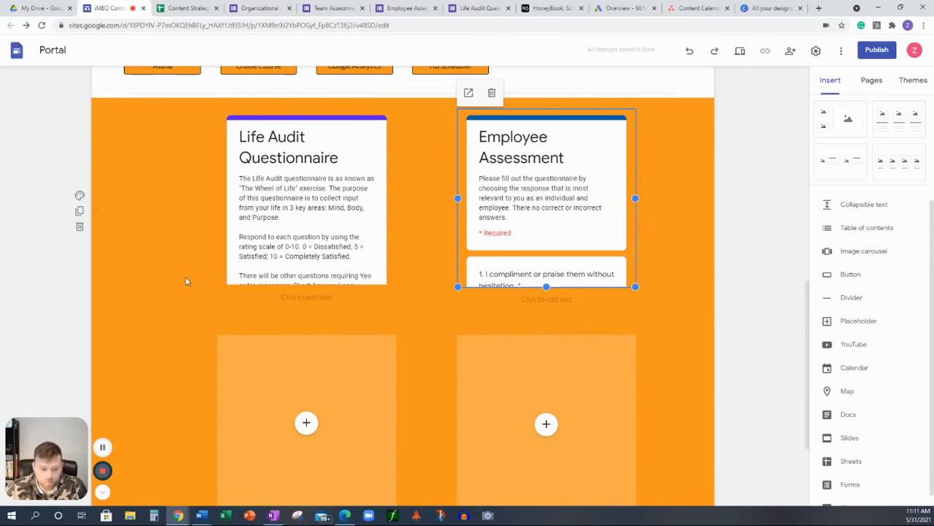
# Step: Fill the first placeholder of the lower orange section with the Team Assessment form from the 3. Team Assessment folder on Drive
pyautogui.scroll(-1, 186, 281)
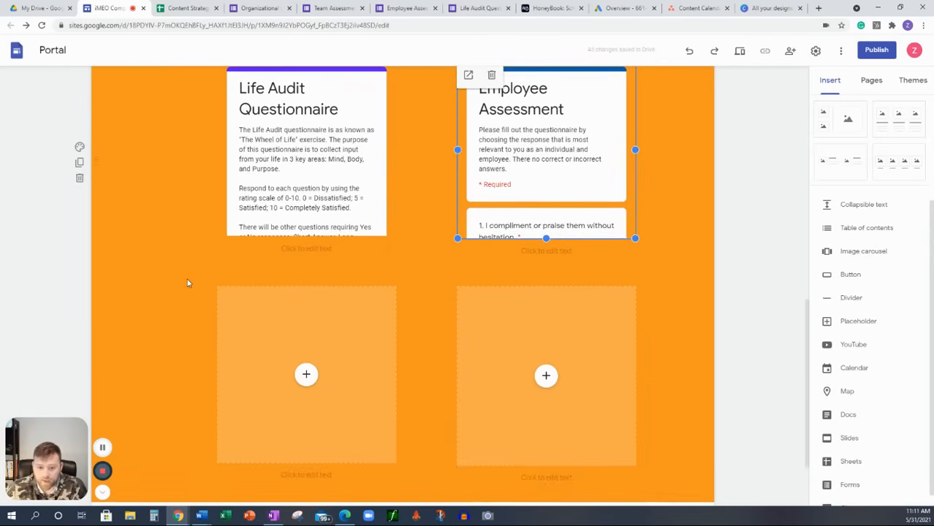
pyautogui.click(307, 377)
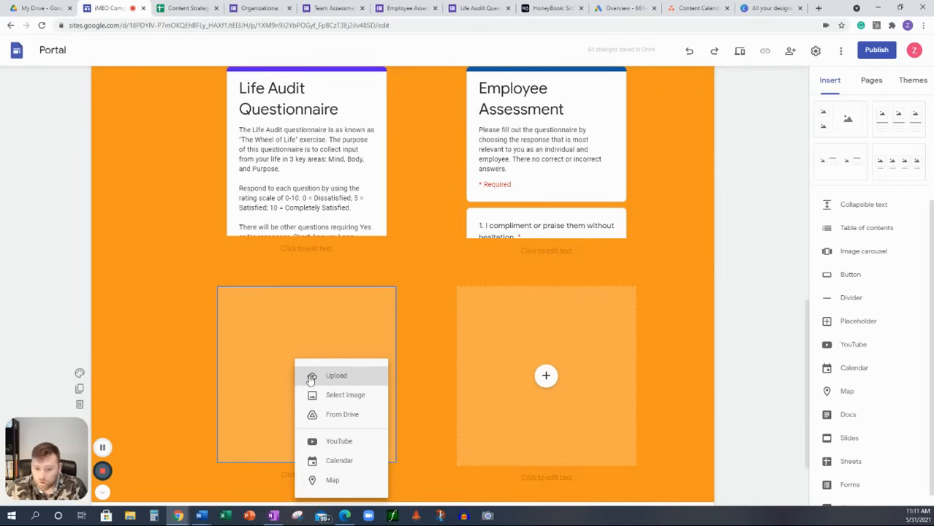
pyautogui.click(340, 422)
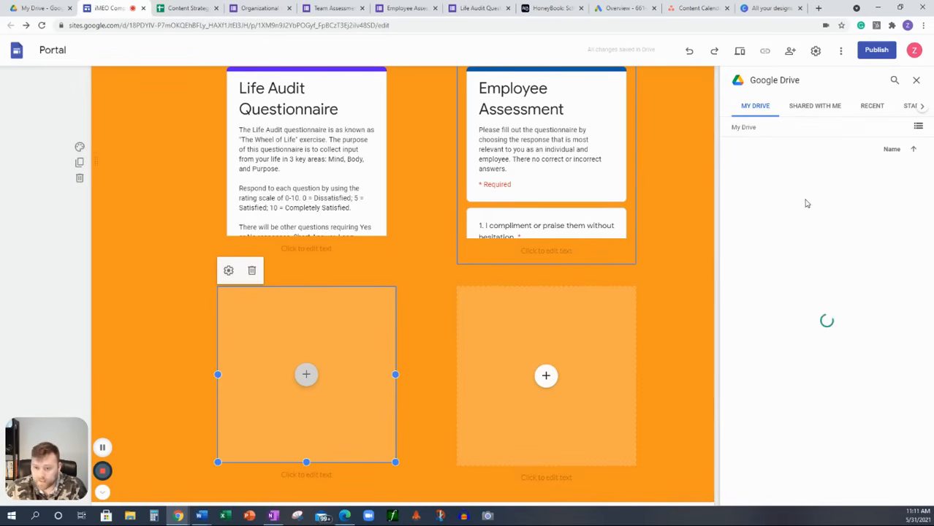
pyautogui.doubleClick(790, 204)
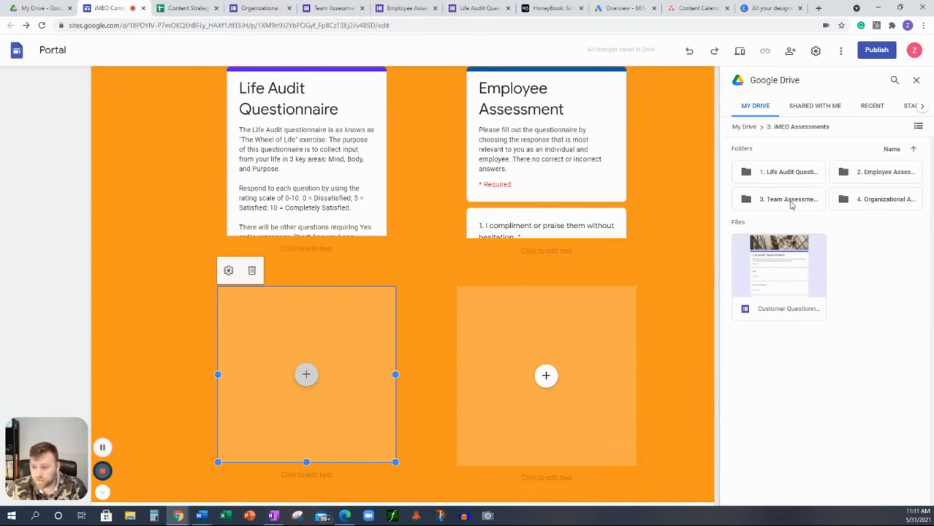
pyautogui.doubleClick(802, 205)
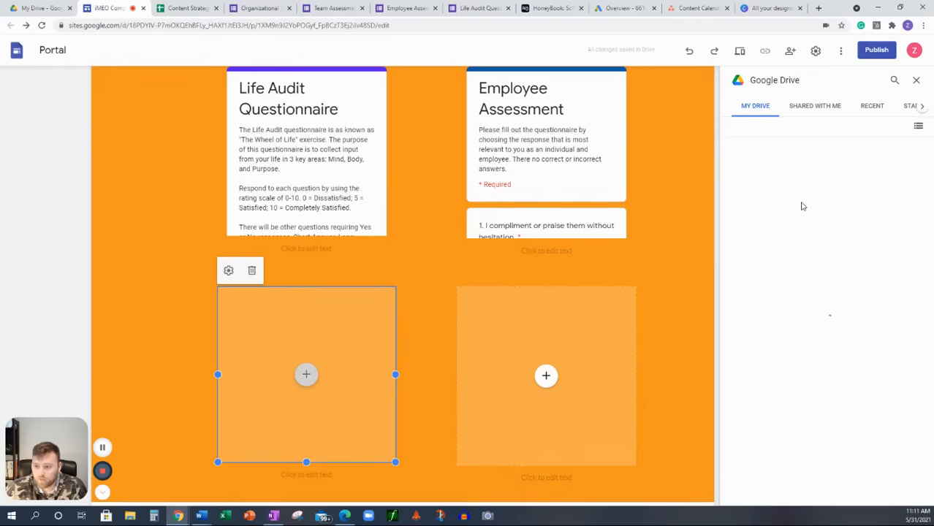
pyautogui.click(801, 206)
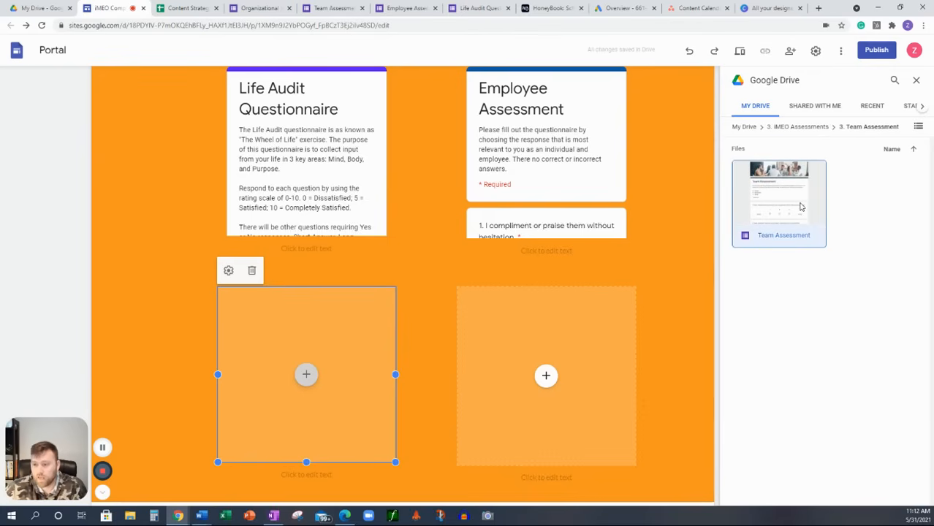
pyautogui.click(909, 495)
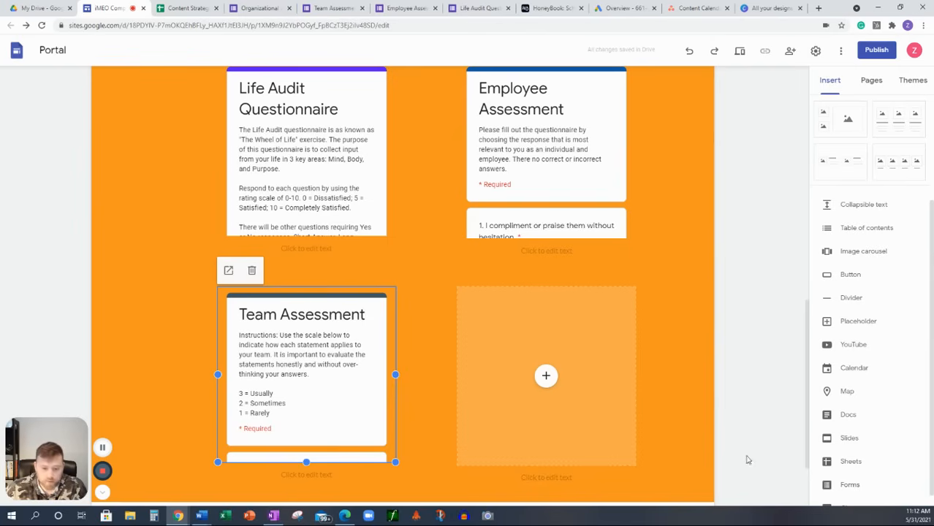
# Step: Fill the remaining placeholder beside the Team Assessment with the Organizational Assessment form from 3. iMEO Assessments on Drive
pyautogui.click(545, 375)
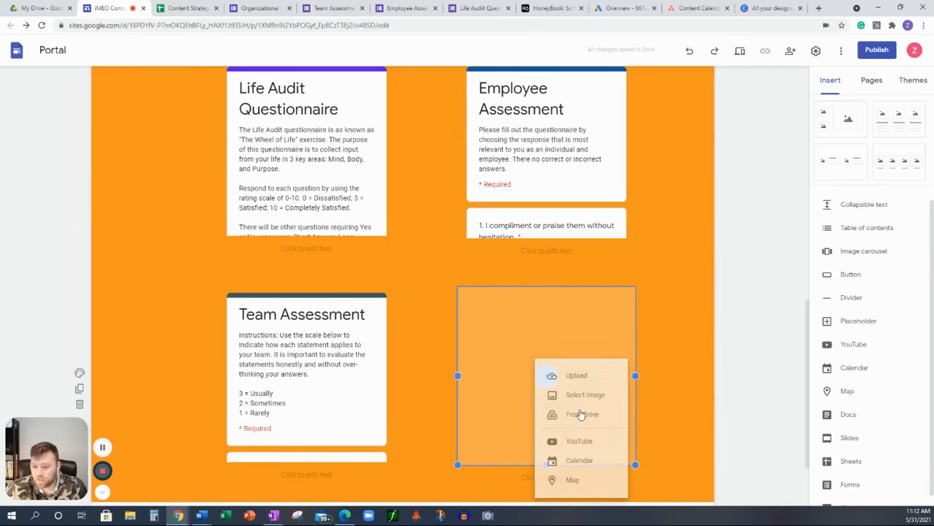
pyautogui.click(565, 414)
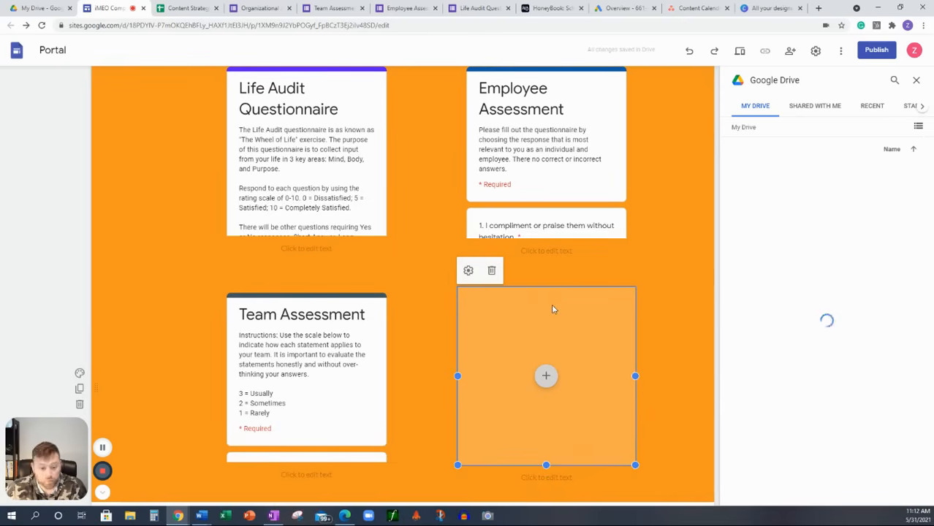
pyautogui.doubleClick(780, 198)
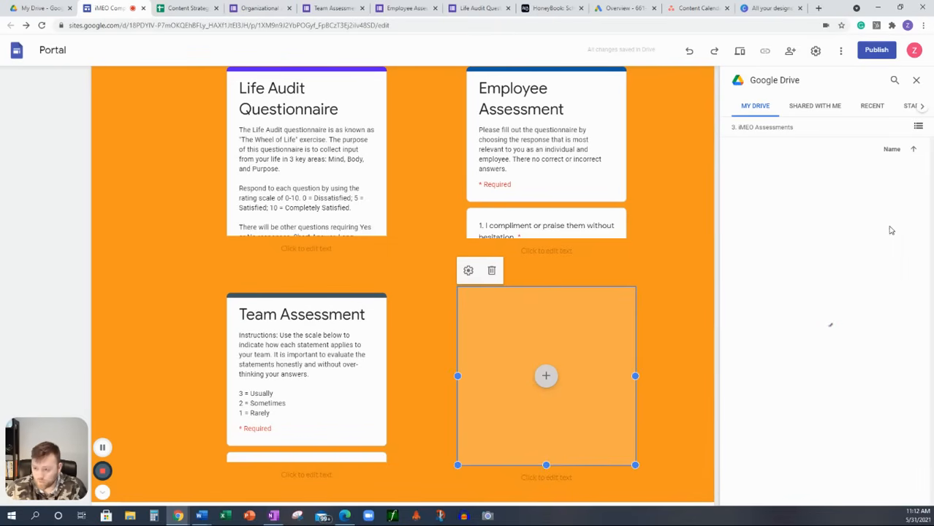
pyautogui.doubleClick(875, 198)
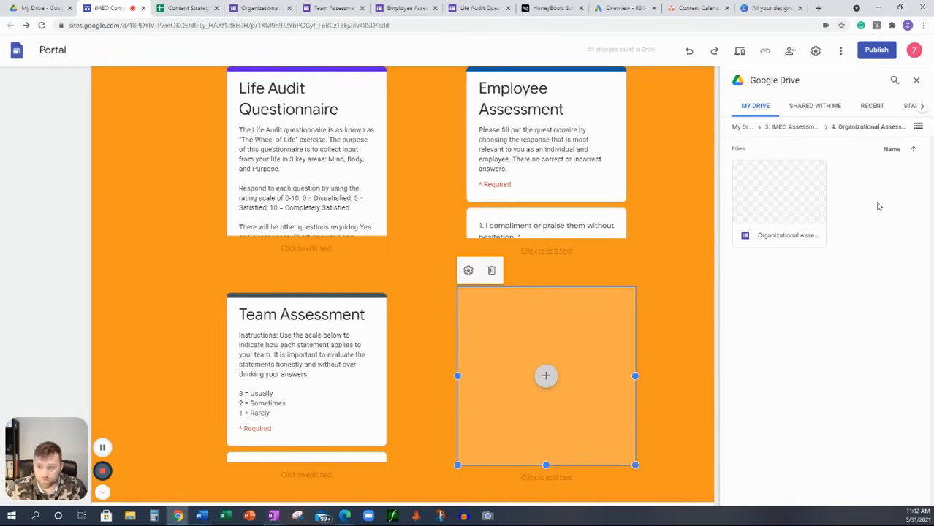
pyautogui.click(784, 187)
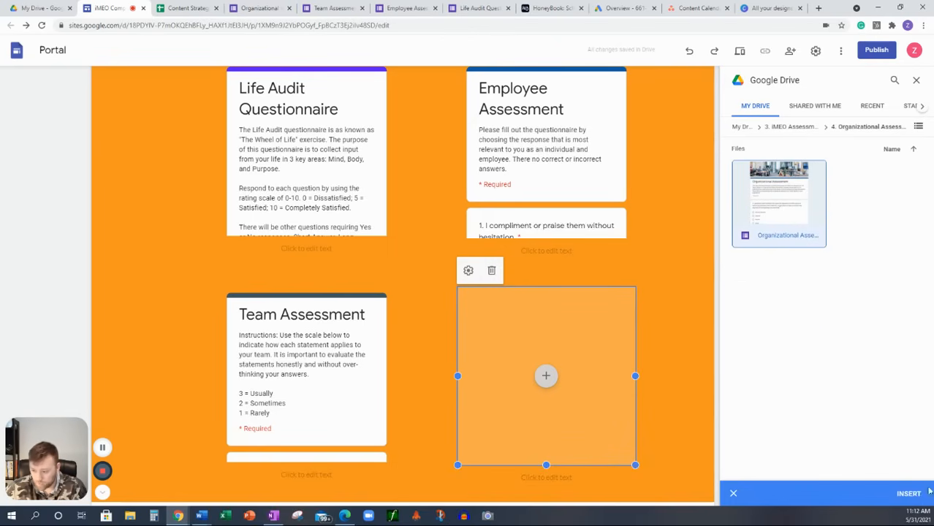
pyautogui.click(909, 495)
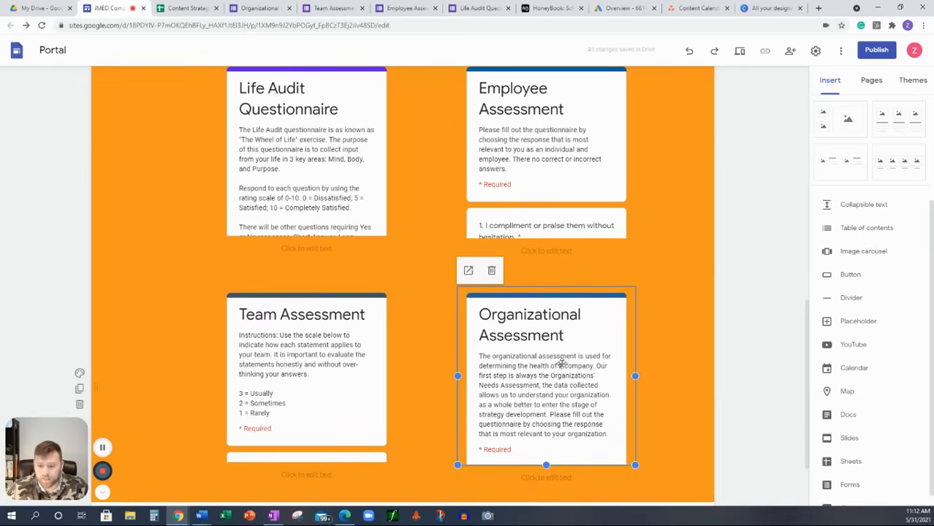
pyautogui.scroll(-1, 526, 352)
pyautogui.scroll(3, 479, 354)
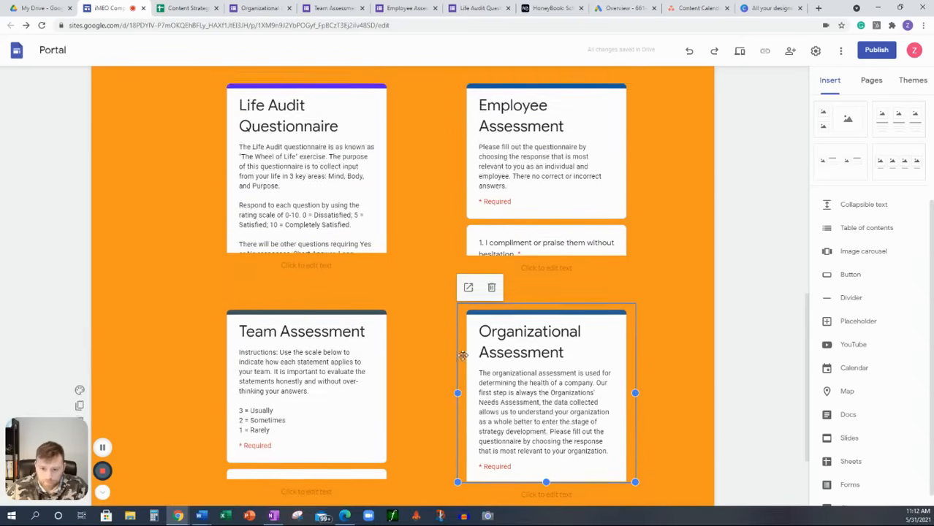
pyautogui.scroll(1, 184, 171)
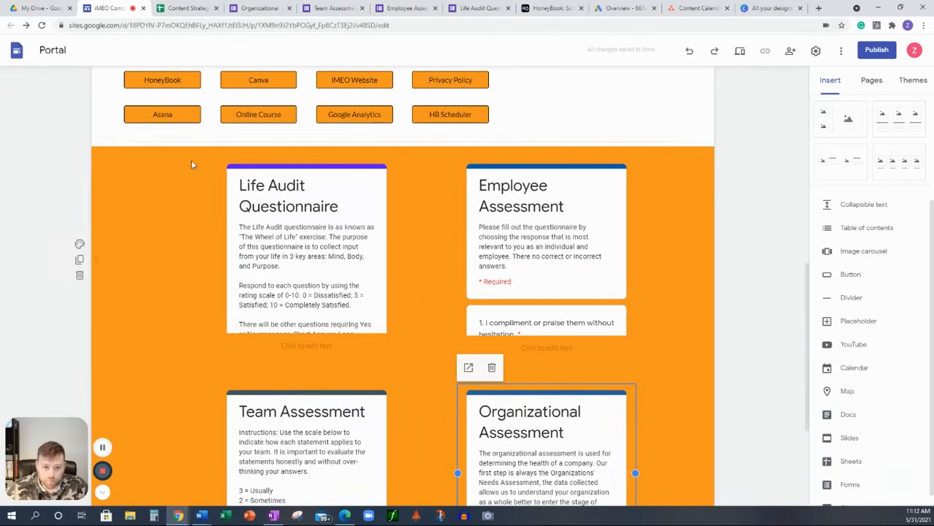
# Step: Add a Title-style text box above the upper orange section, reading "Assessments for Clients", and make the text bold
pyautogui.click(203, 144)
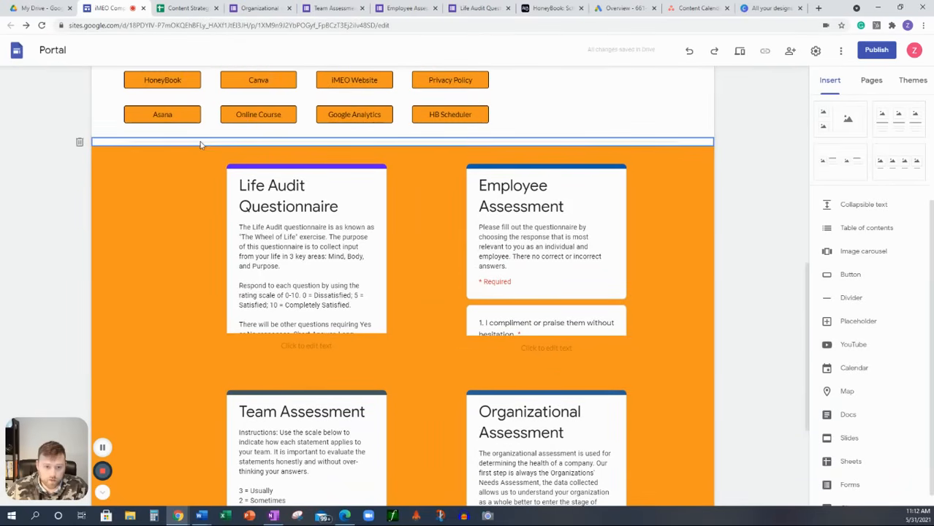
pyautogui.doubleClick(201, 144)
pyautogui.click(198, 152)
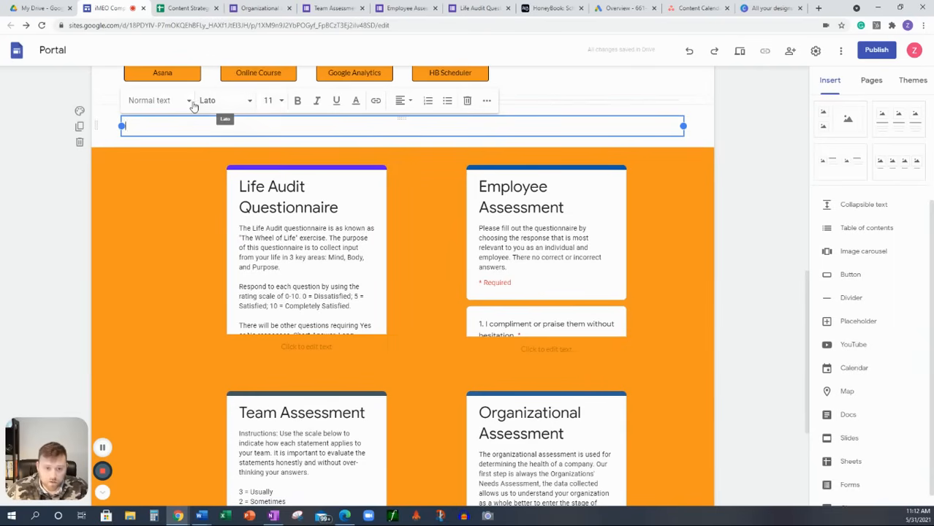
pyautogui.click(189, 105)
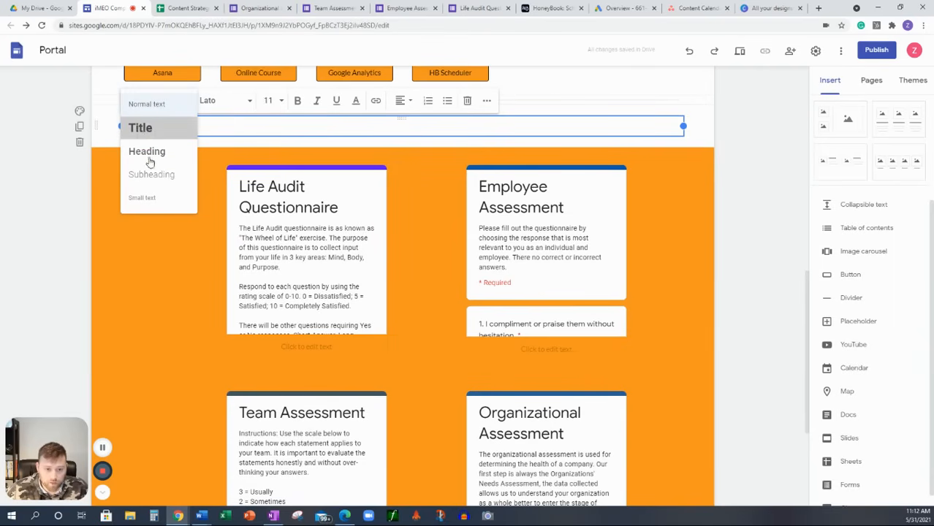
pyautogui.click(141, 128)
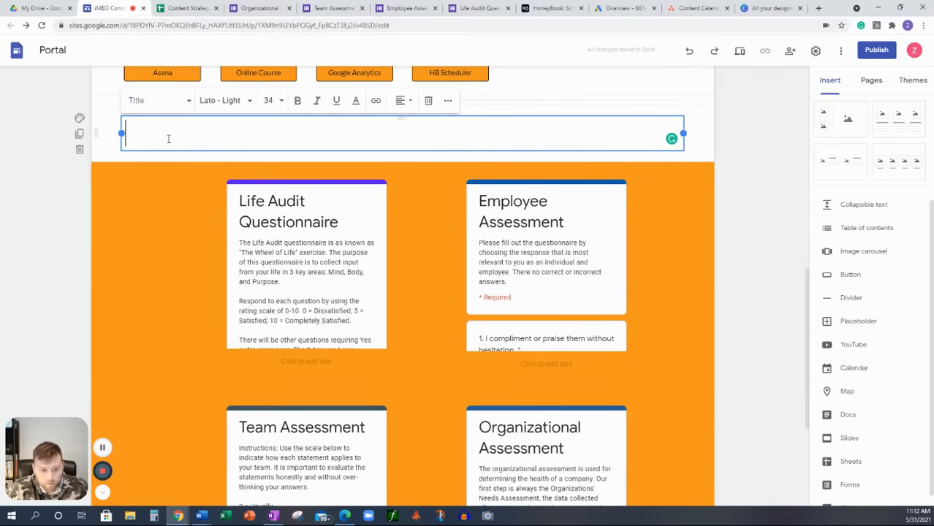
pyautogui.write('Assessment')
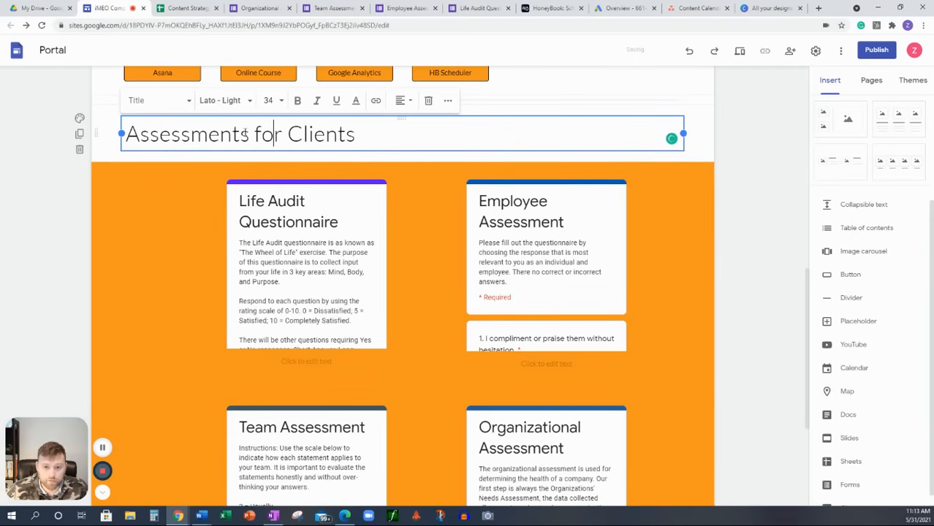
pyautogui.moveTo(245, 134); pyautogui.dragTo(122, 133)
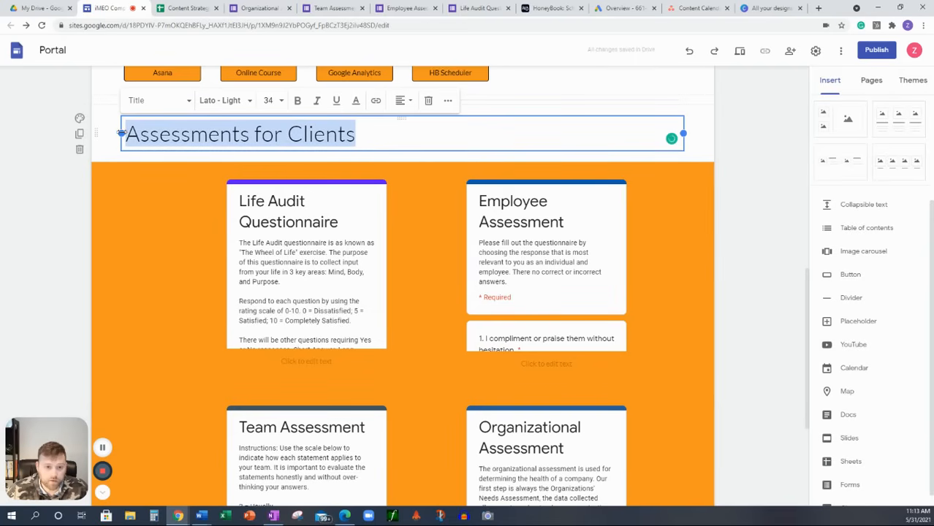
pyautogui.click(298, 100)
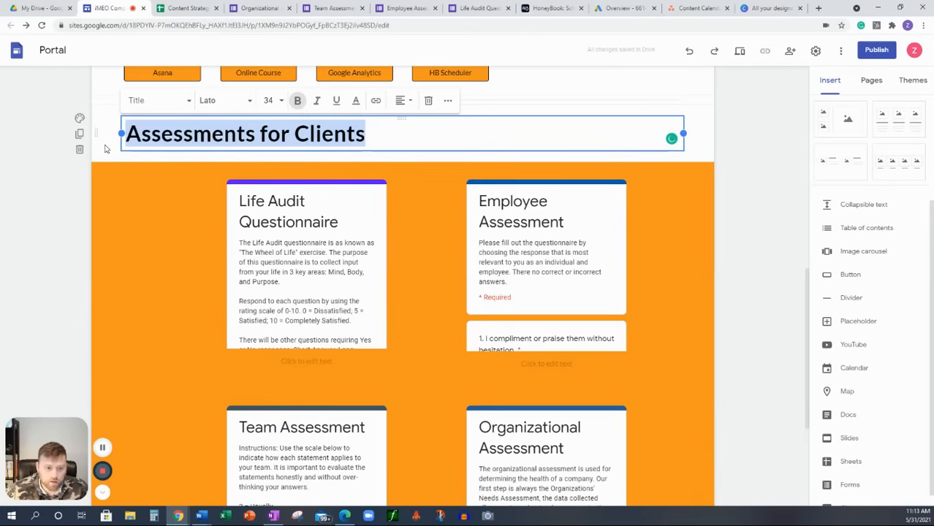
# Step: Set the background of the "Assessments for Clients" section to the gallery image with colourful paper strips
pyautogui.click(80, 118)
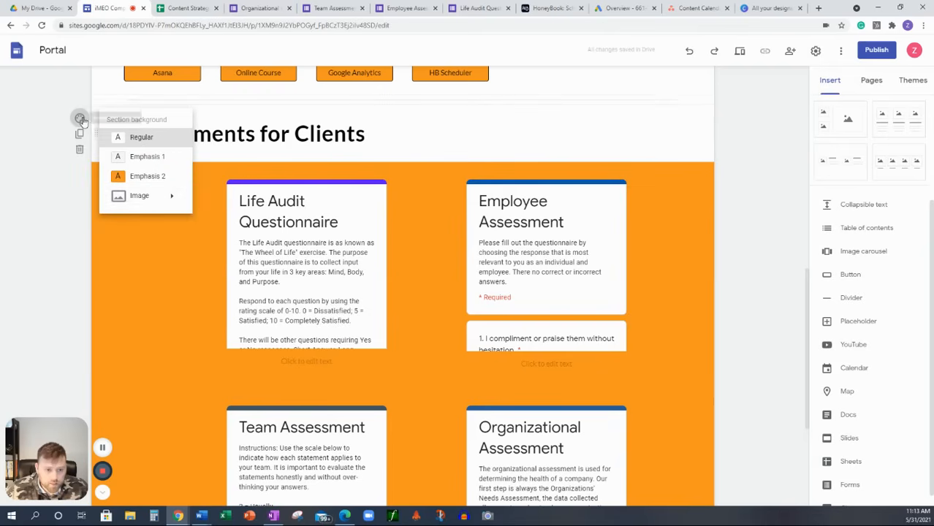
pyautogui.moveTo(177, 197)
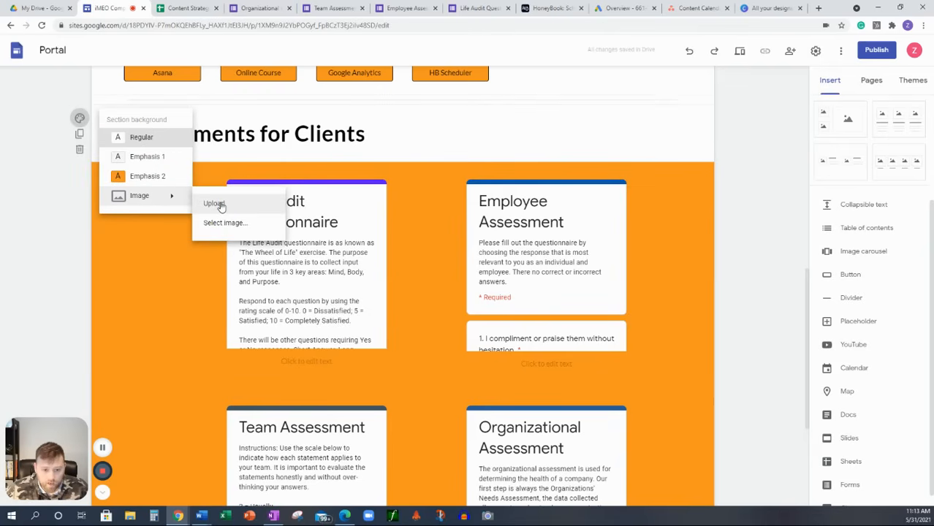
pyautogui.click(226, 223)
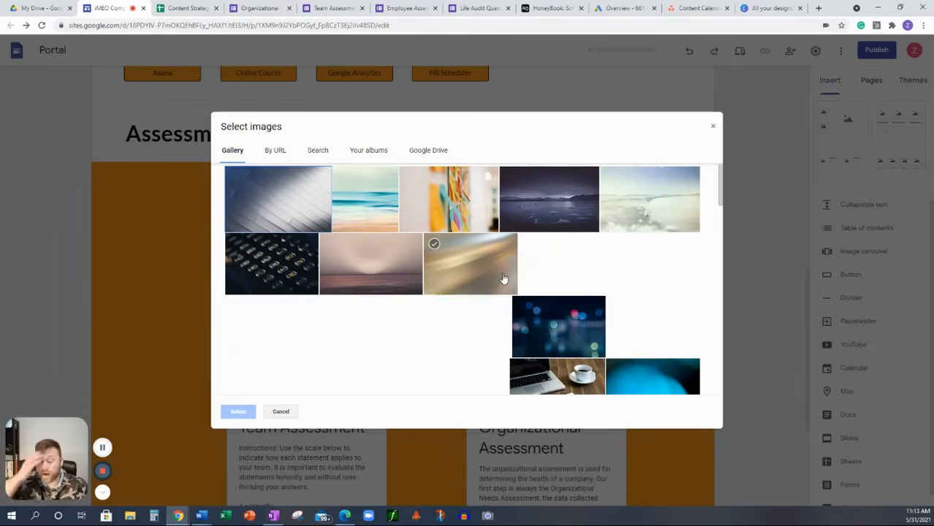
pyautogui.click(471, 211)
pyautogui.click(238, 412)
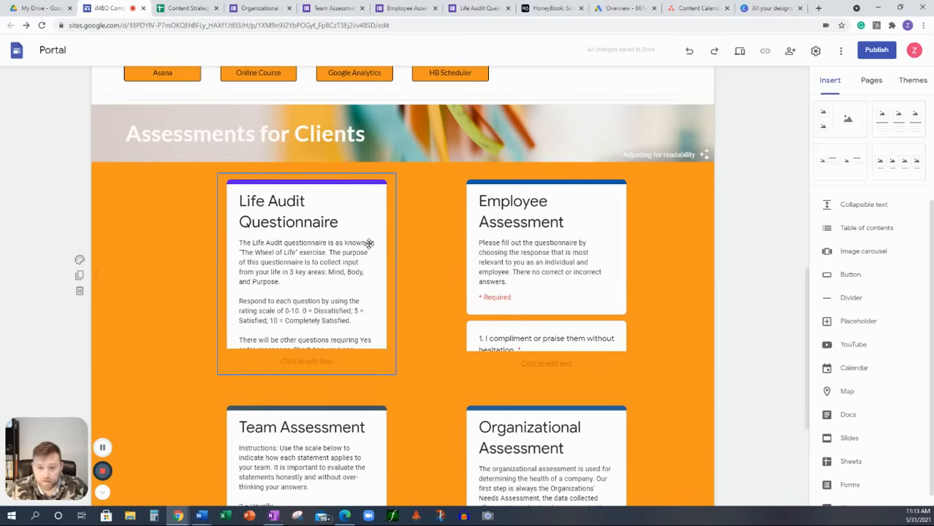
pyautogui.scroll(1, 665, 315)
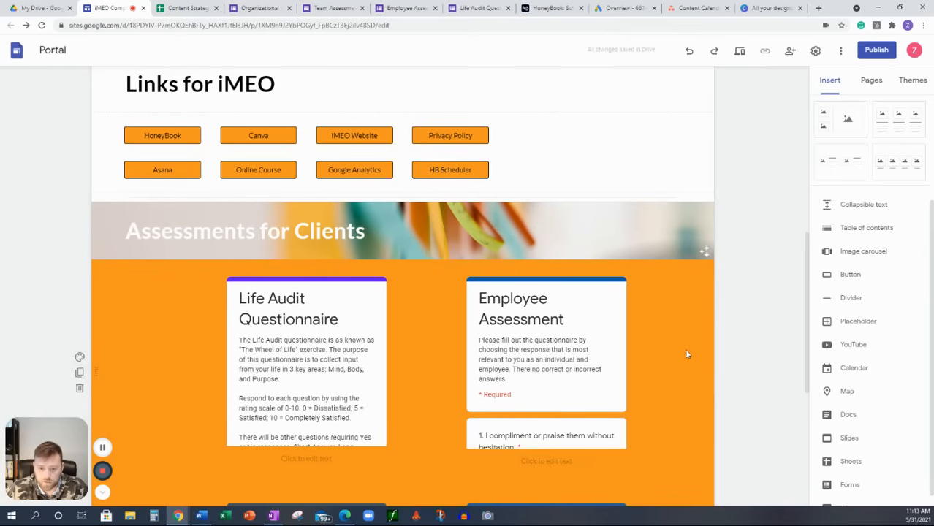
pyautogui.scroll(-1, 628, 336)
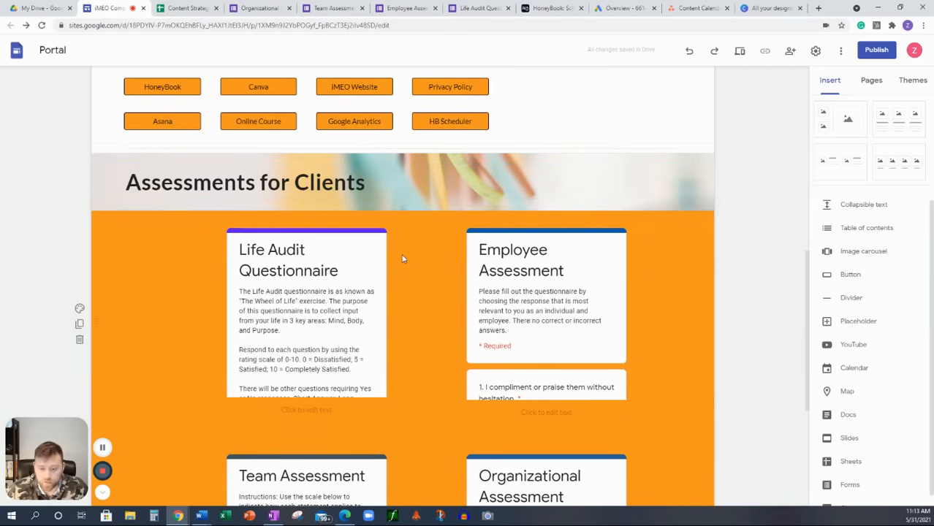
# Step: Caption the Life Audit form in the upper orange section "Life Audit Questionnaire"
pyautogui.scroll(-1, 323, 336)
pyautogui.scroll(-1, 323, 336)
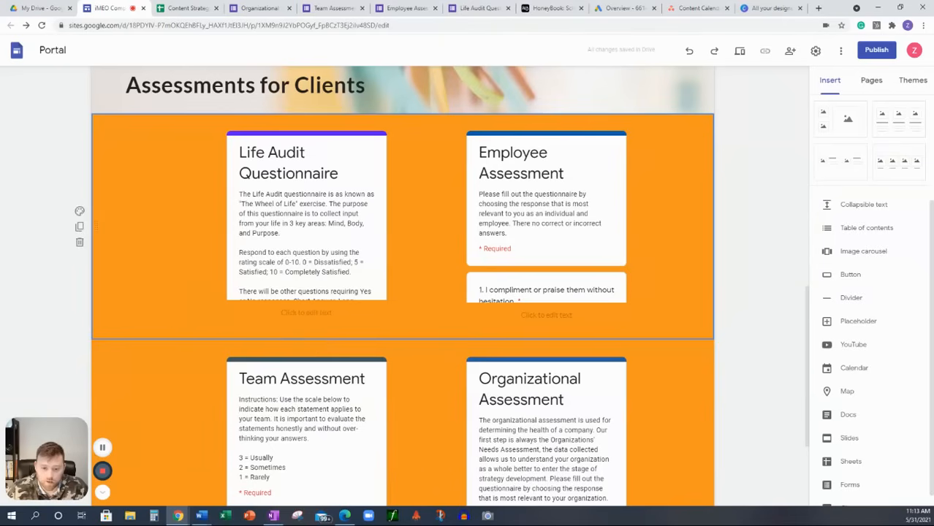
pyautogui.click(337, 322)
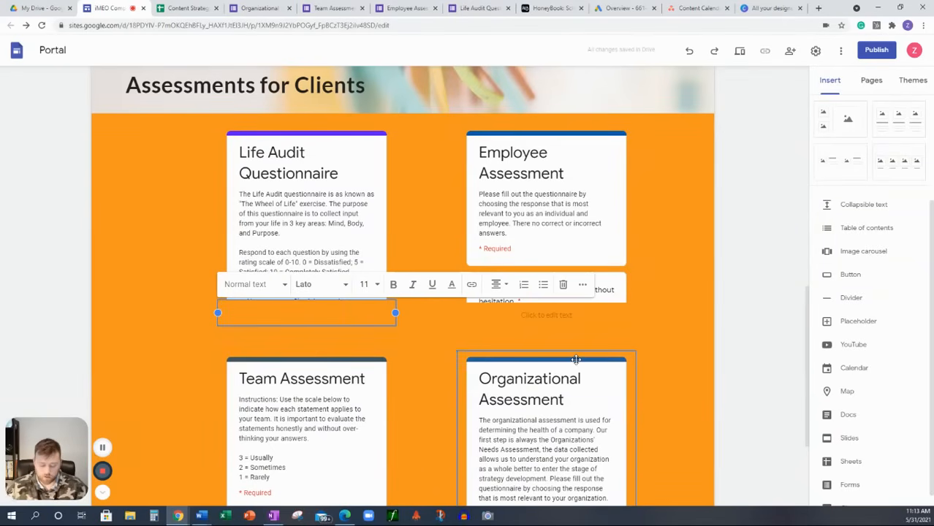
pyautogui.write('I')
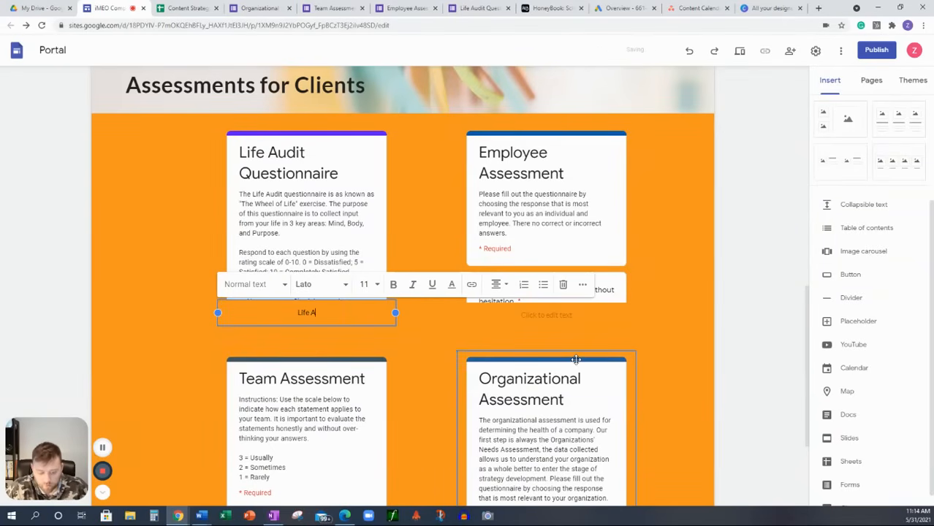
pyautogui.write('ife Audit')
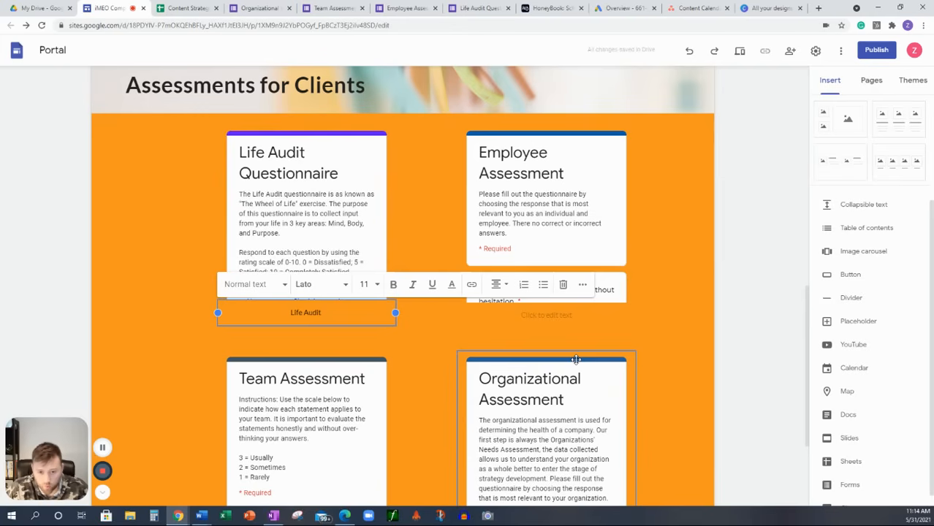
pyautogui.write(' Questi')
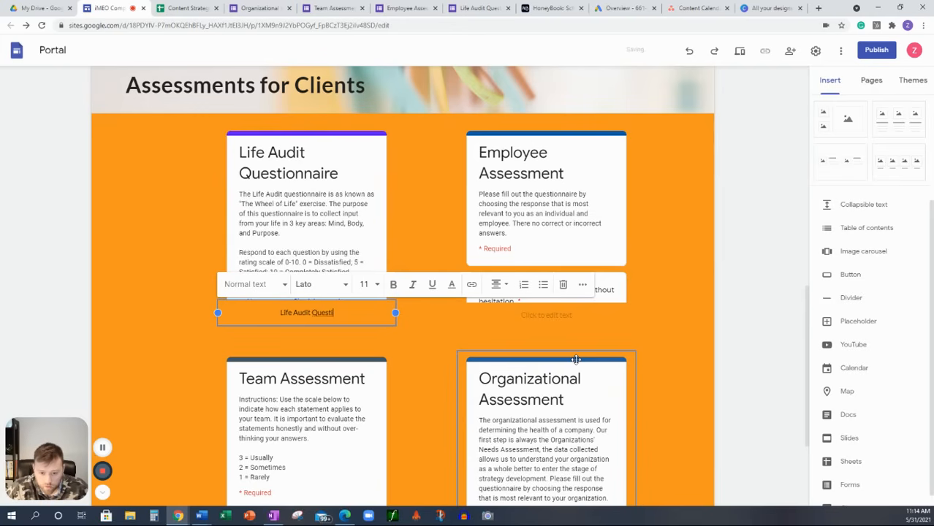
pyautogui.write('onaire')
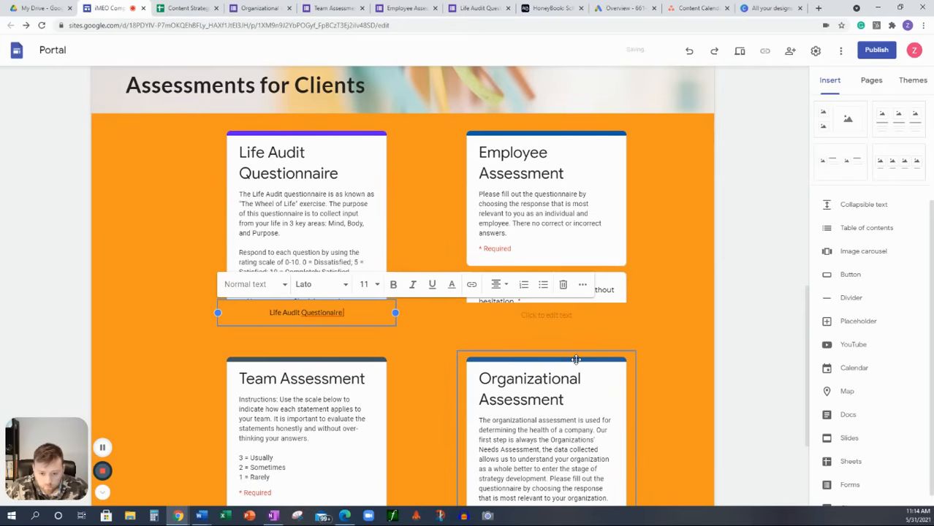
pyautogui.press('BackSpace')
pyautogui.press('BackSpace')
pyautogui.press('BackSpace')
pyautogui.press('BackSpace')
pyautogui.write('naire')
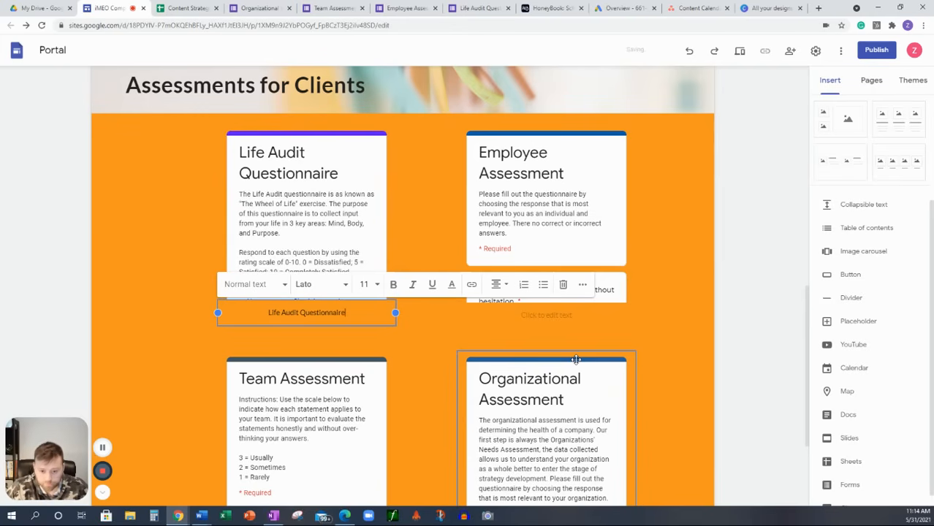
# Step: Caption the form beside the Life Audit Questionnaire "Employee Assessment"
pyautogui.click(560, 322)
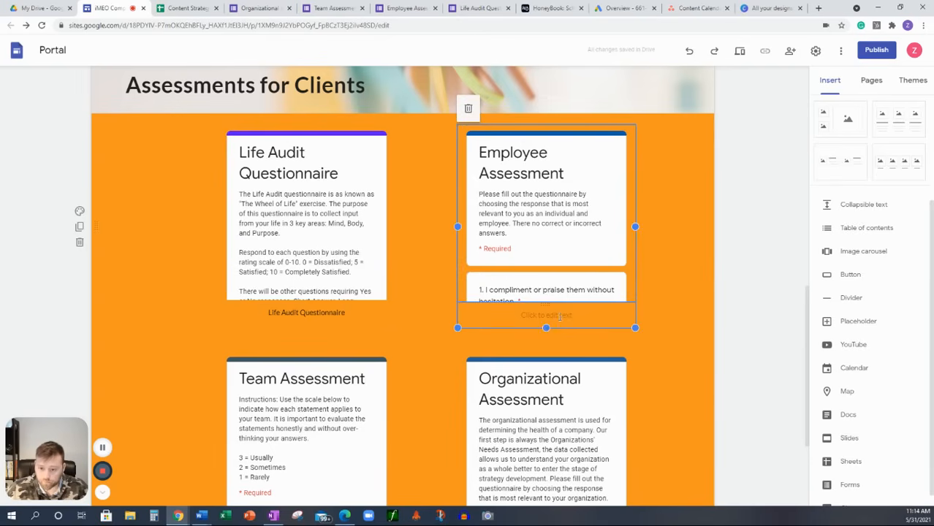
pyautogui.write('E')
pyautogui.press('BackSpace')
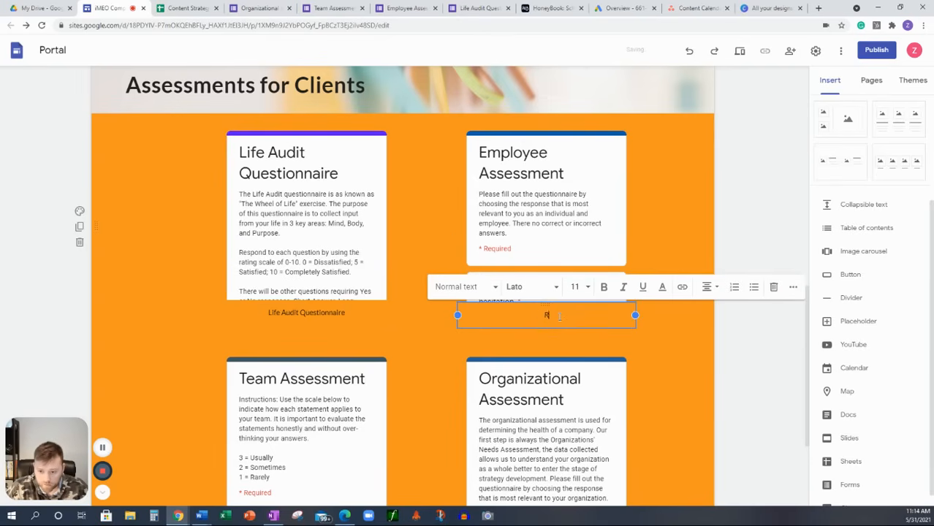
pyautogui.write('ee Assessment')
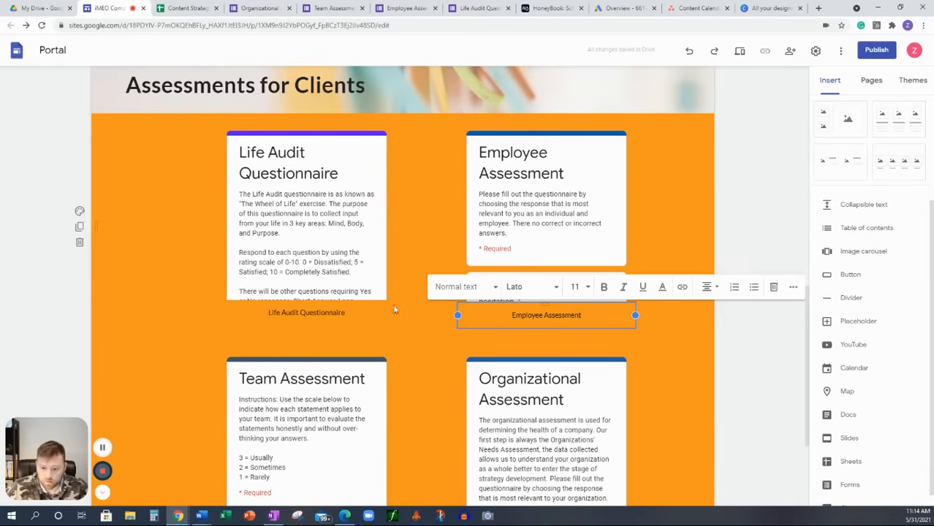
# Step: Caption the first form in the lower orange section "Team Assessment"
pyautogui.scroll(-2, 424, 313)
pyautogui.click(320, 394)
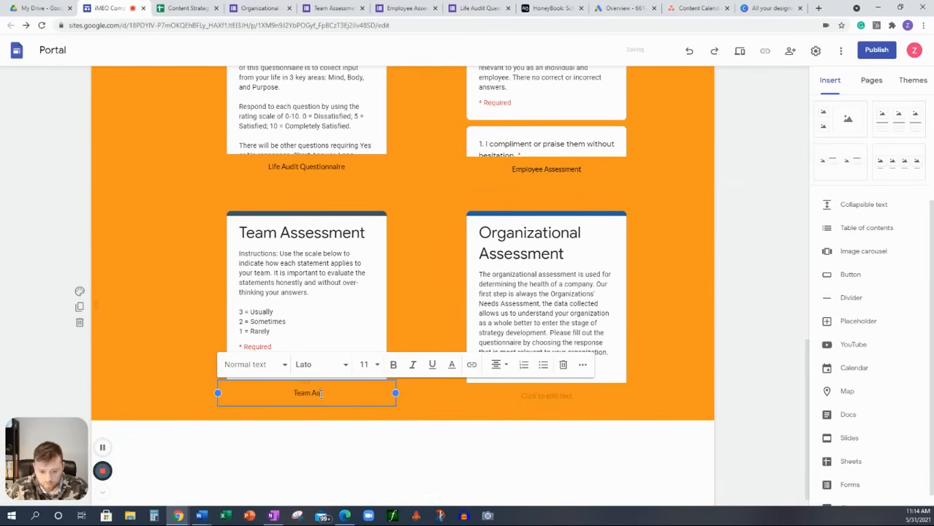
pyautogui.write('Team Assessment')
pyautogui.rightClick(315, 392)
pyautogui.click(350, 271)
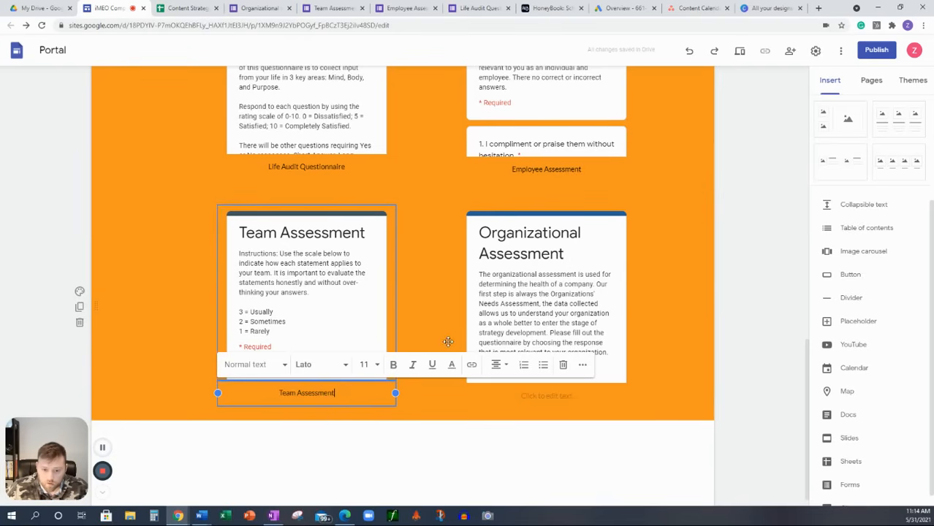
# Step: Caption the form beside the Team Assessment "Organizational Assessment"
pyautogui.click(529, 395)
pyautogui.write('Organizational Assessment')
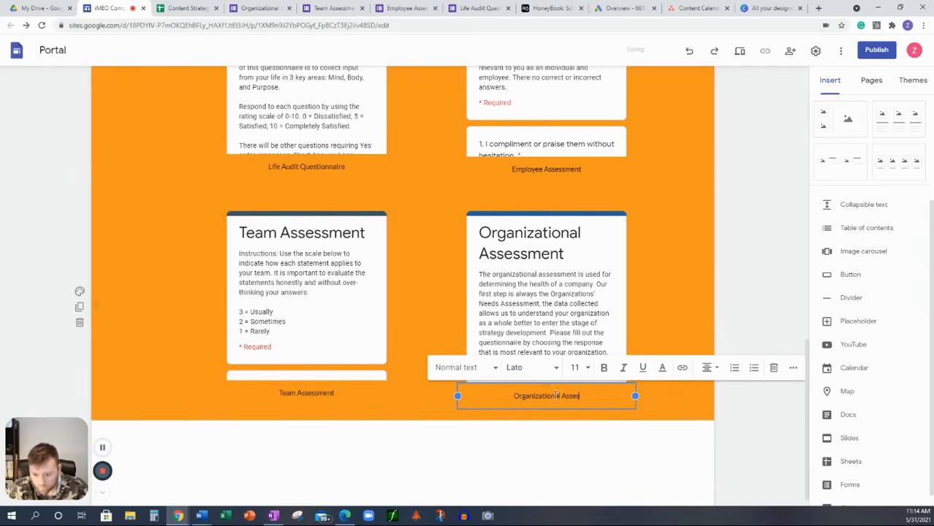
pyautogui.click(523, 449)
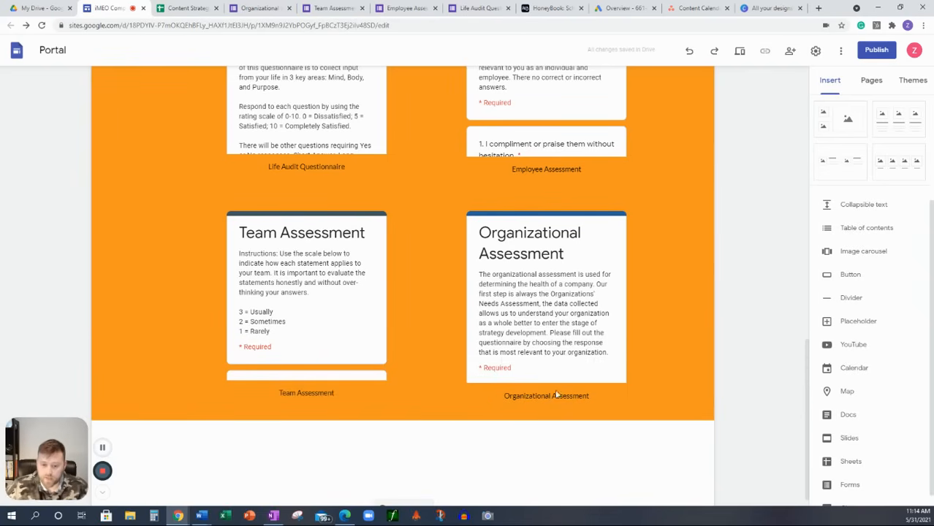
# Step: Open the image picker for the empty space beside iMEO's Calendar
pyautogui.scroll(5, 550, 285)
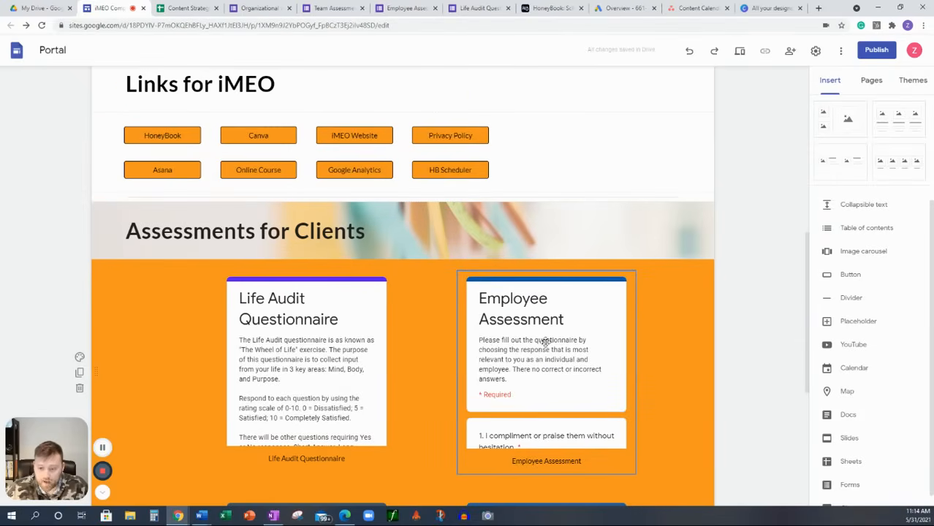
pyautogui.scroll(3, 346, 323)
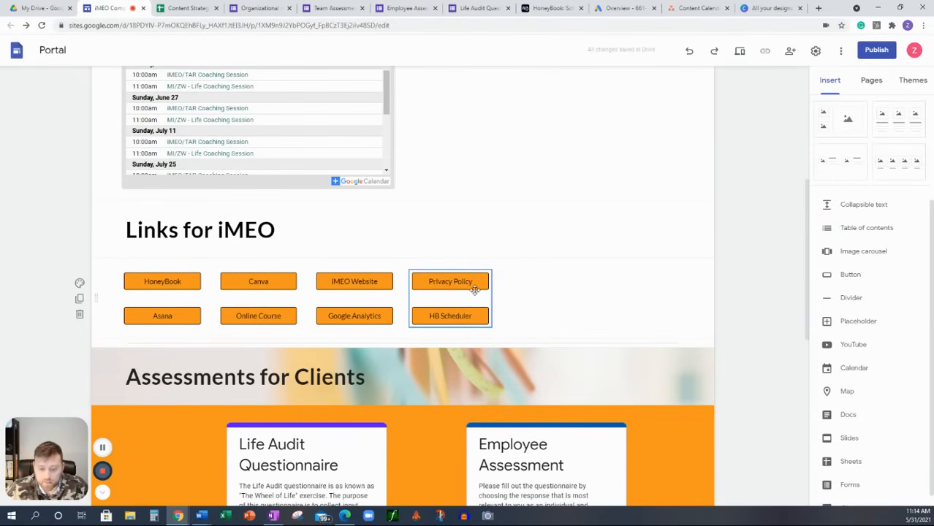
pyautogui.scroll(3, 463, 289)
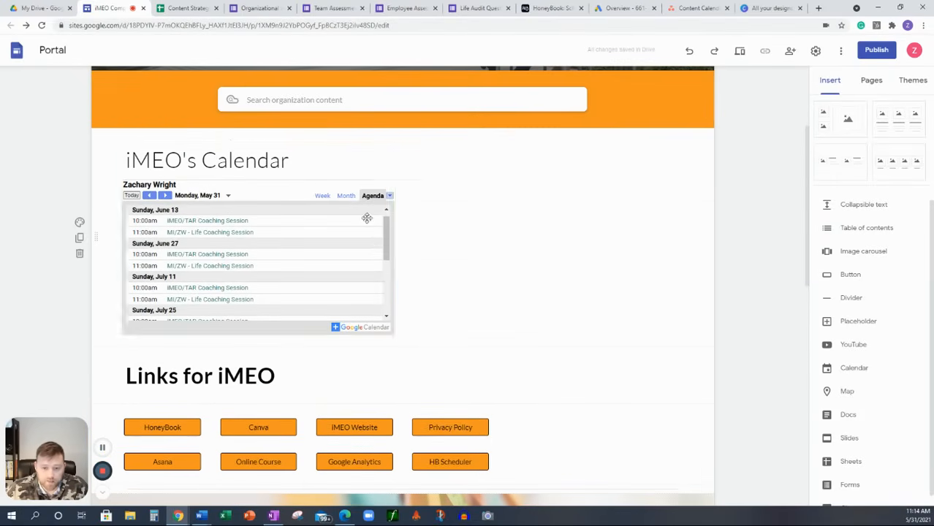
pyautogui.doubleClick(553, 232)
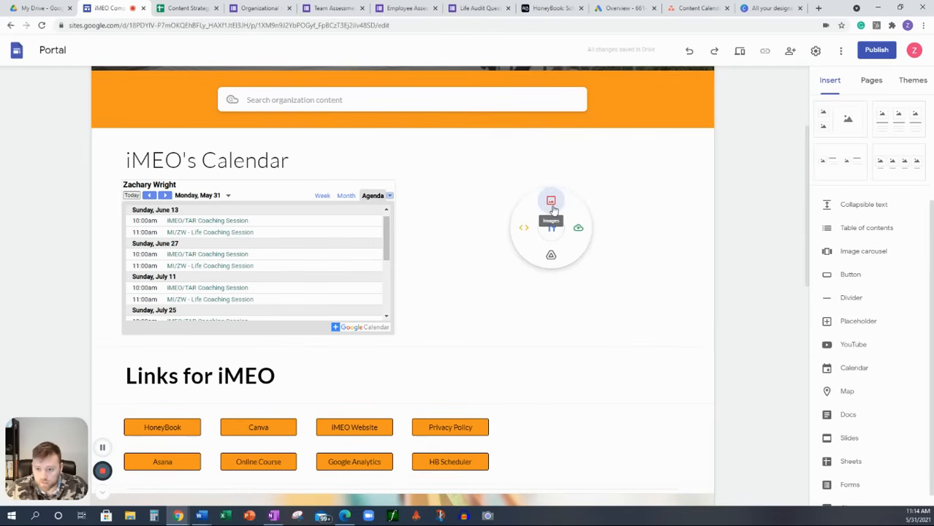
pyautogui.click(552, 204)
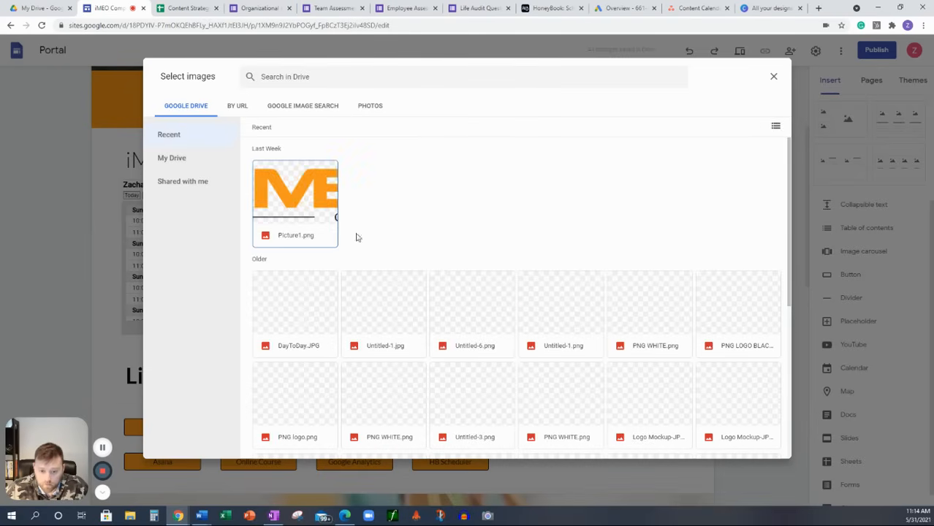
# Step: Browse the recent Google Drive images and the My Drive folder for a suitable picture
pyautogui.scroll(-3, 465, 236)
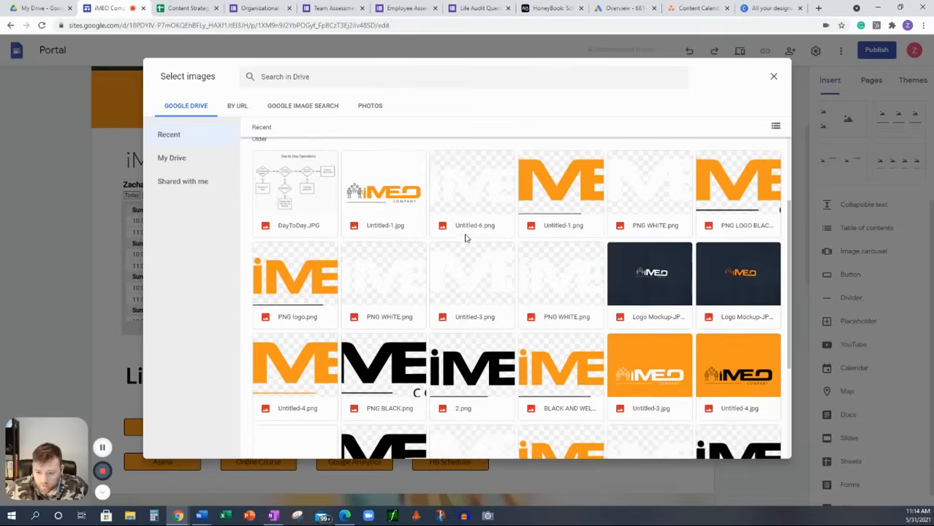
pyautogui.scroll(-2, 464, 237)
pyautogui.scroll(5, 465, 249)
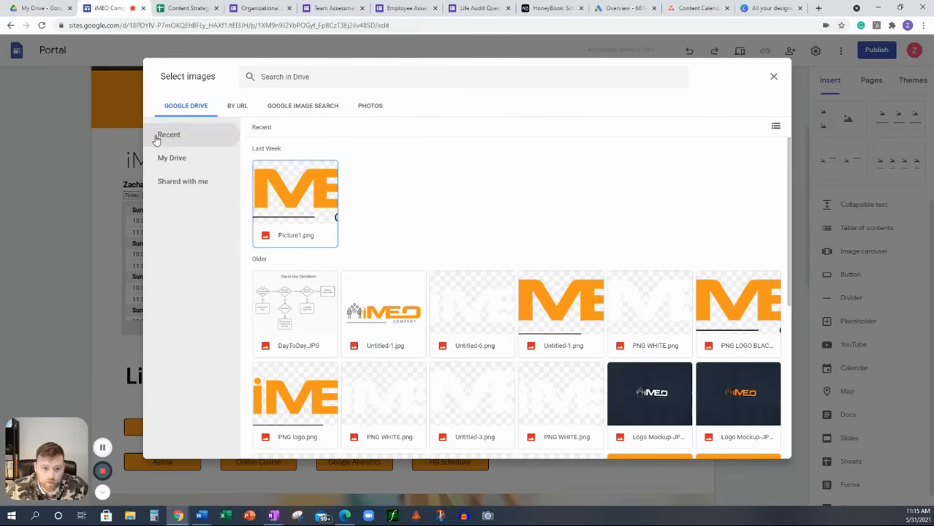
pyautogui.click(163, 157)
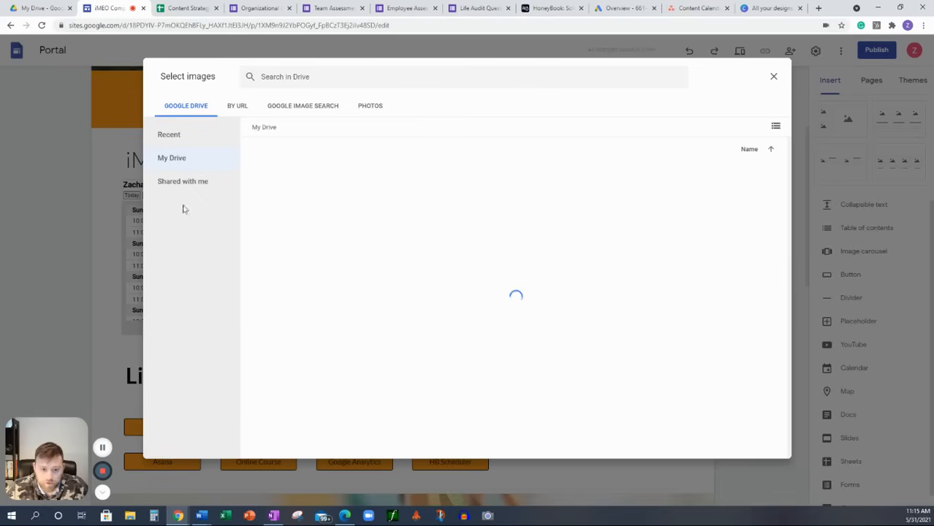
# Step: Search Google Images for "Business"
pyautogui.click(303, 107)
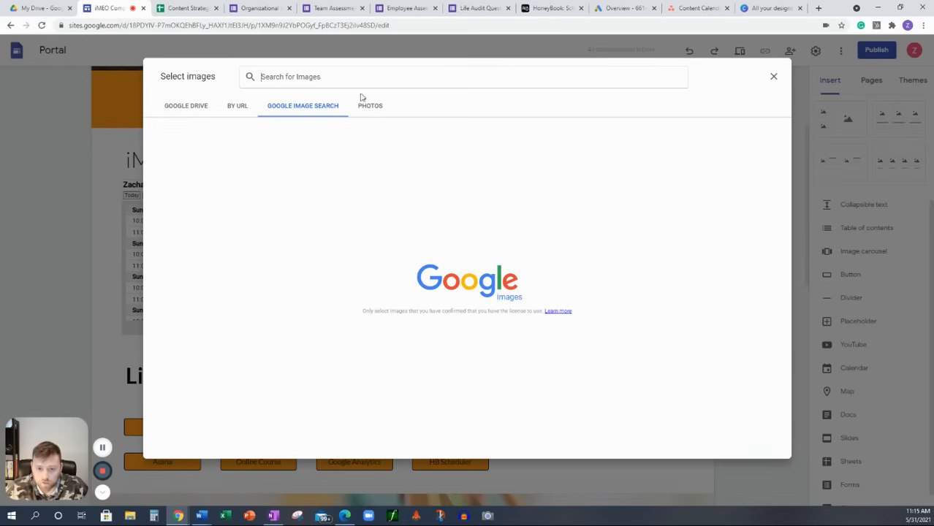
pyautogui.write('Business')
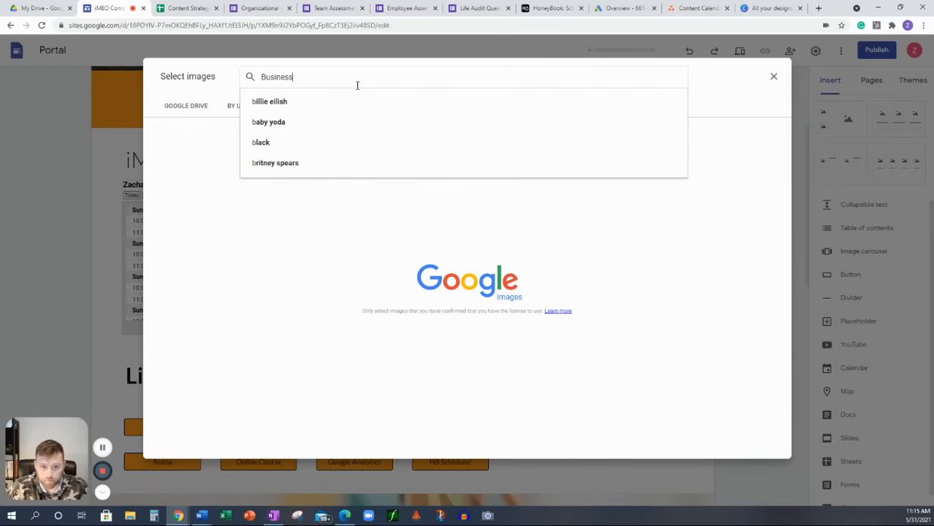
pyautogui.press('Return')
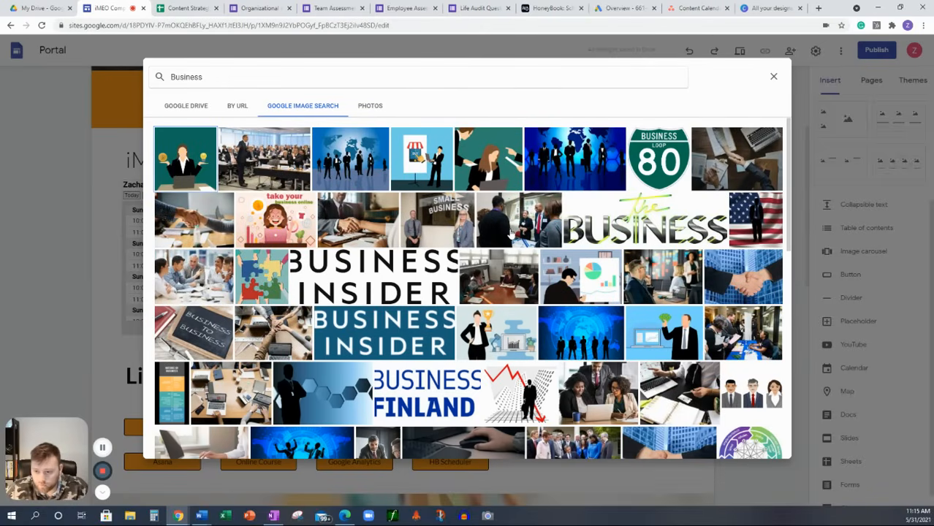
# Step: Insert the office meeting photo with a standing presenter from the image results beside iMEO's Calendar
pyautogui.scroll(-1, 510, 231)
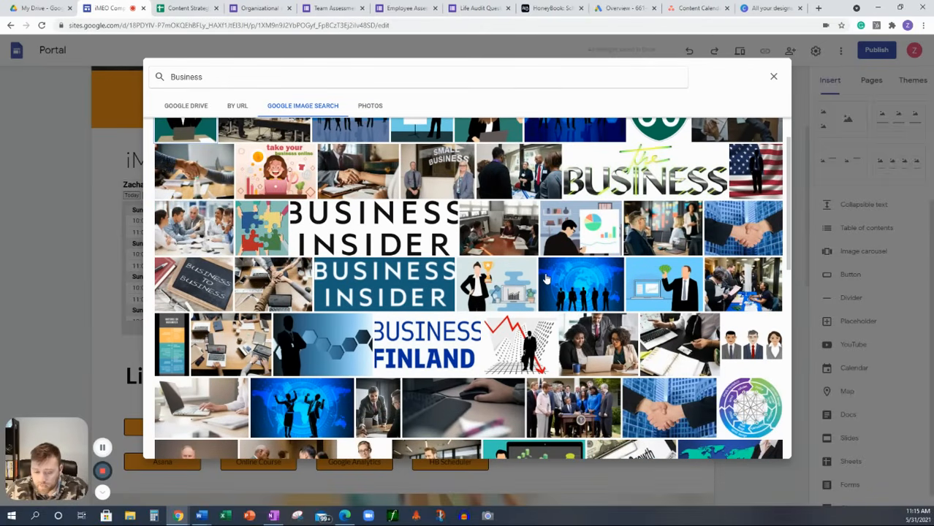
pyautogui.scroll(-2, 545, 278)
pyautogui.scroll(-1, 545, 278)
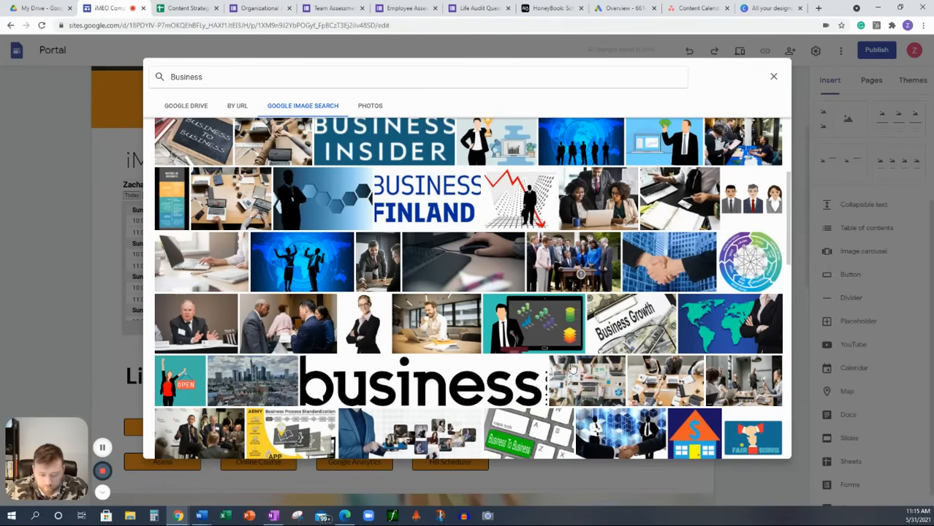
pyautogui.scroll(-2, 572, 369)
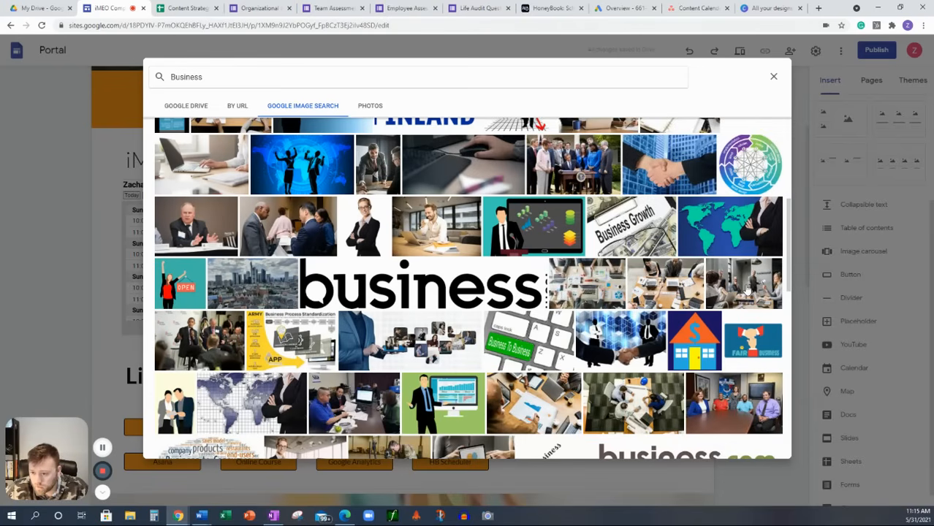
pyautogui.click(747, 291)
pyautogui.click(764, 447)
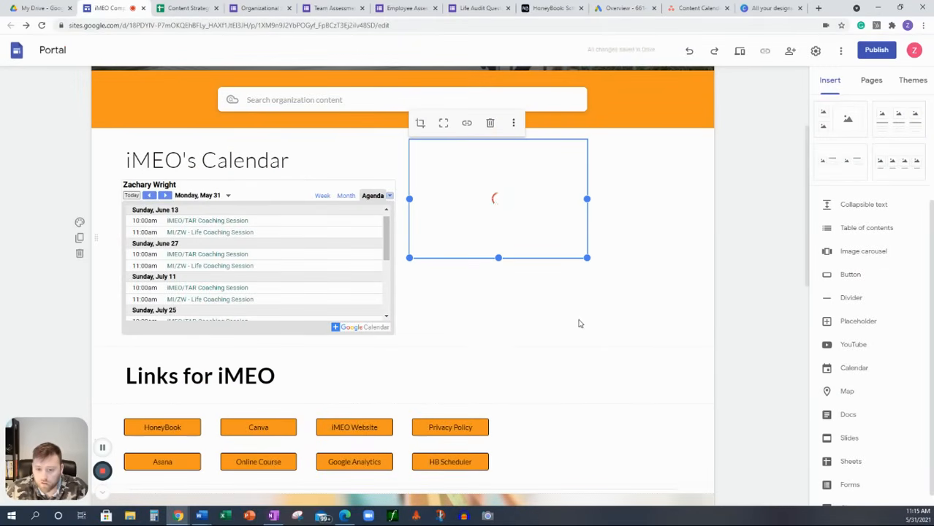
# Step: Enlarge the meeting photo to fill the width beside the calendar, and reduce its height to line up with the calendar's lower edge
pyautogui.moveTo(587, 257); pyautogui.dragTo(737, 393)
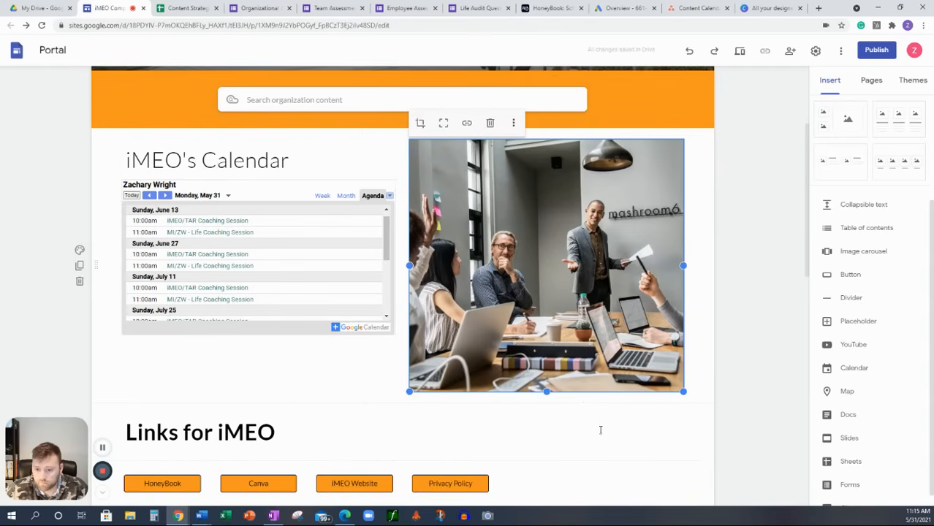
pyautogui.moveTo(546, 390); pyautogui.dragTo(544, 327)
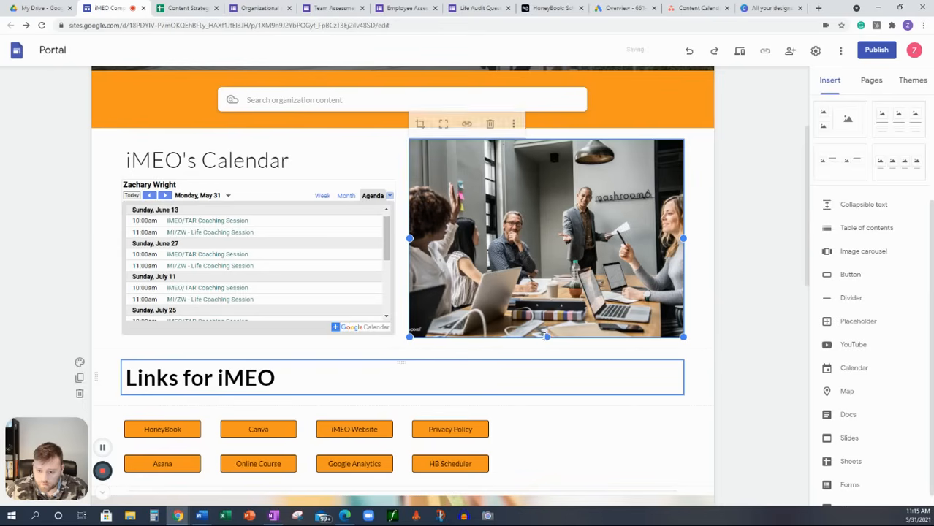
pyautogui.click(723, 286)
pyautogui.scroll(2, 720, 285)
pyautogui.scroll(-3, 703, 288)
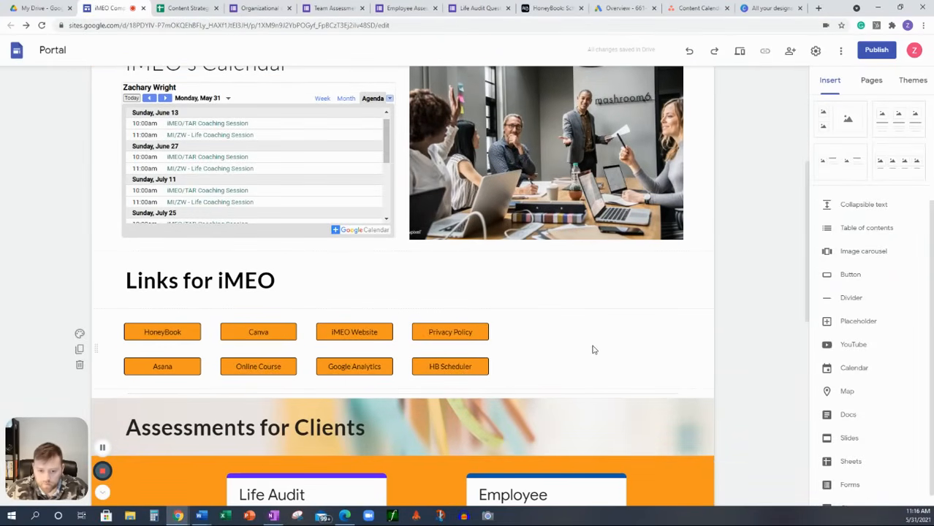
# Step: Set the background of the "Links for iMEO" heading section to Emphasis 1
pyautogui.click(519, 264)
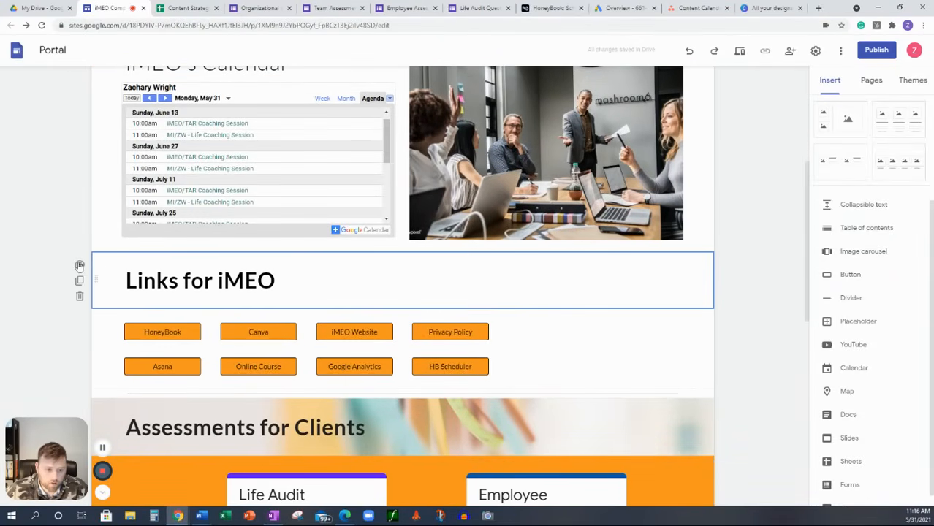
pyautogui.click(80, 265)
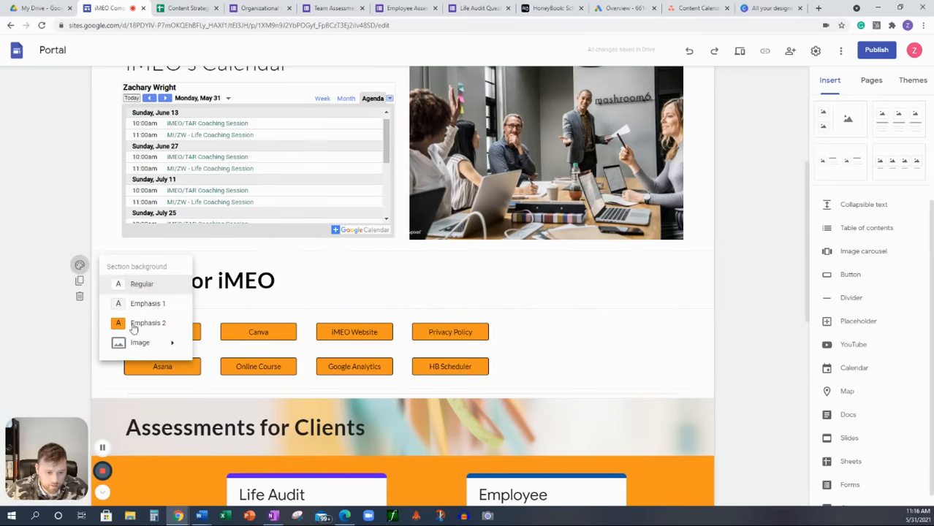
pyautogui.click(133, 303)
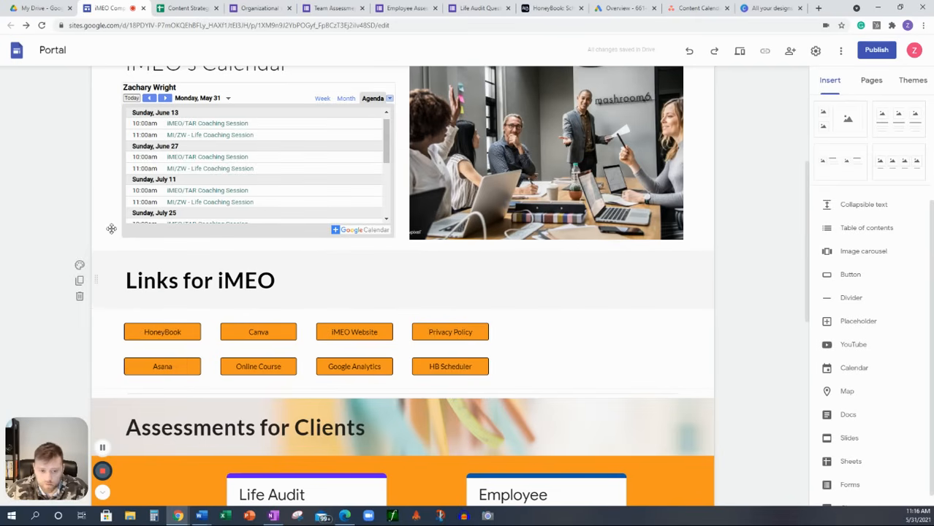
# Step: Set the background of the section with the calendar and meeting photo to Emphasis 1
pyautogui.click(80, 126)
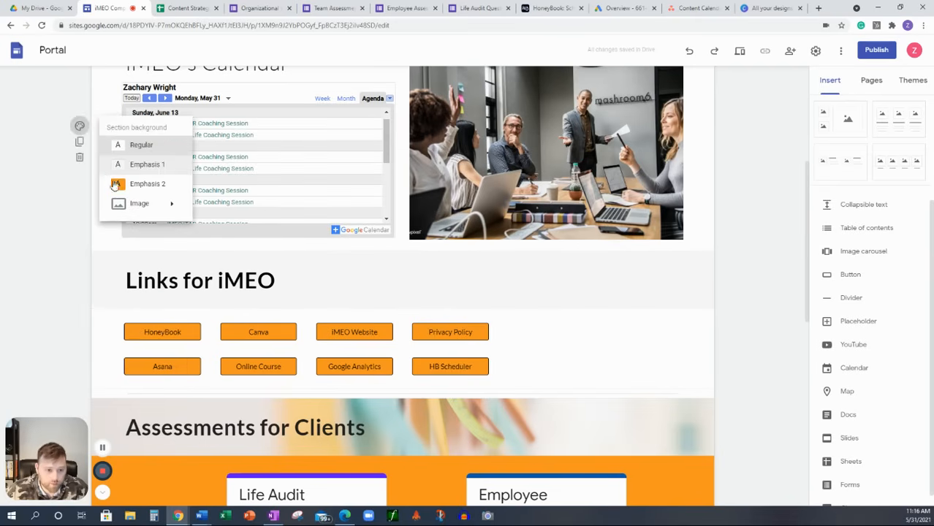
pyautogui.click(135, 165)
pyautogui.scroll(5, 653, 313)
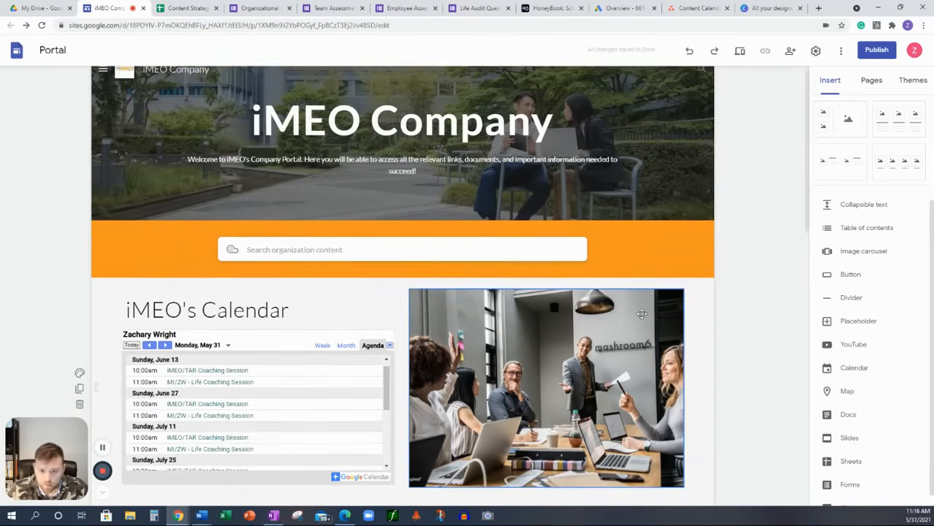
# Step: Set the background of the section holding the orange link buttons to Emphasis 1
pyautogui.scroll(-8, 358, 292)
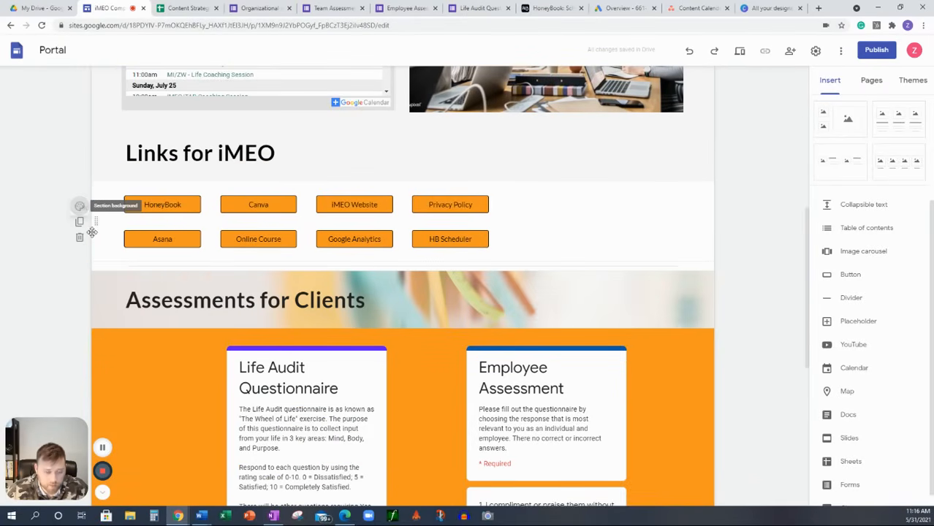
pyautogui.click(79, 206)
pyautogui.moveTo(150, 287)
pyautogui.click(155, 246)
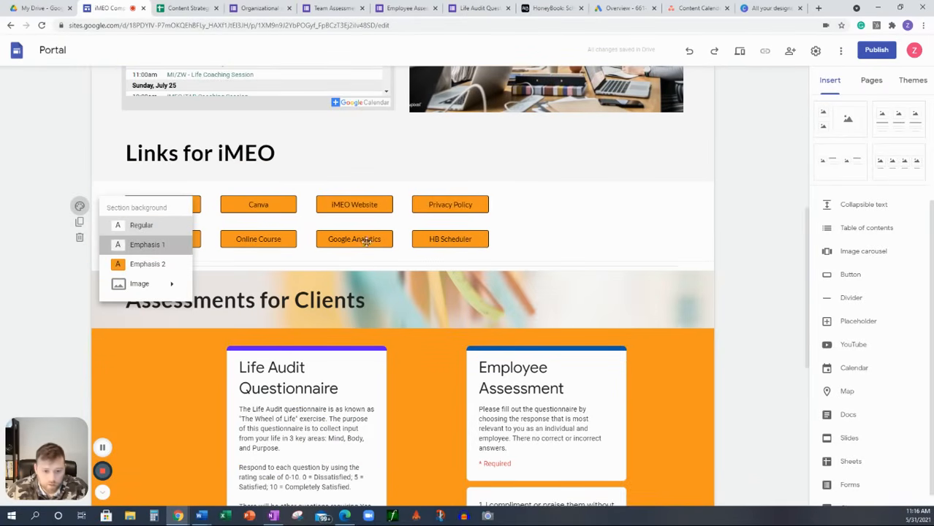
# Step: Make the "iMEO's Calendar" title bold
pyautogui.scroll(5, 701, 241)
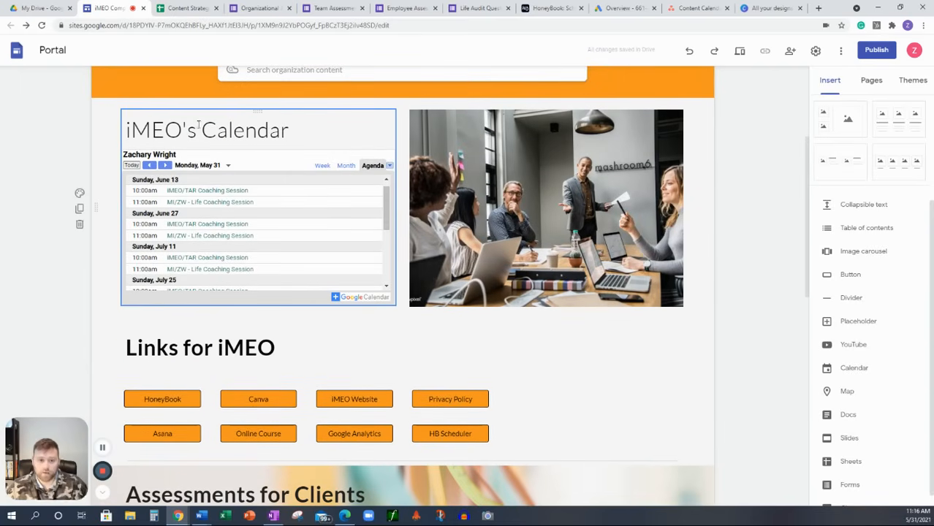
pyautogui.click(289, 132)
pyautogui.moveTo(289, 131); pyautogui.dragTo(122, 124)
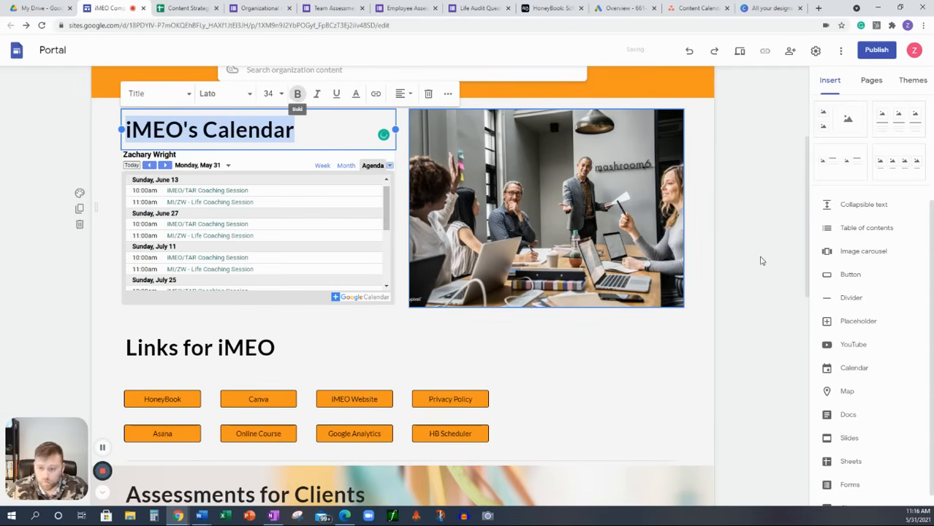
# Step: Start publishing the site with the web address "imeocompany"
pyautogui.scroll(-3, 646, 278)
pyautogui.scroll(-10, 647, 278)
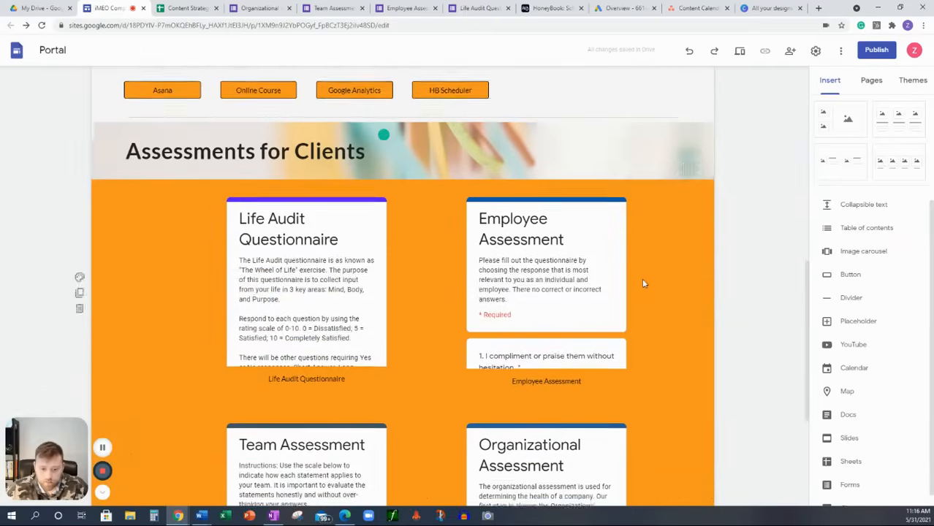
pyautogui.scroll(13, 644, 225)
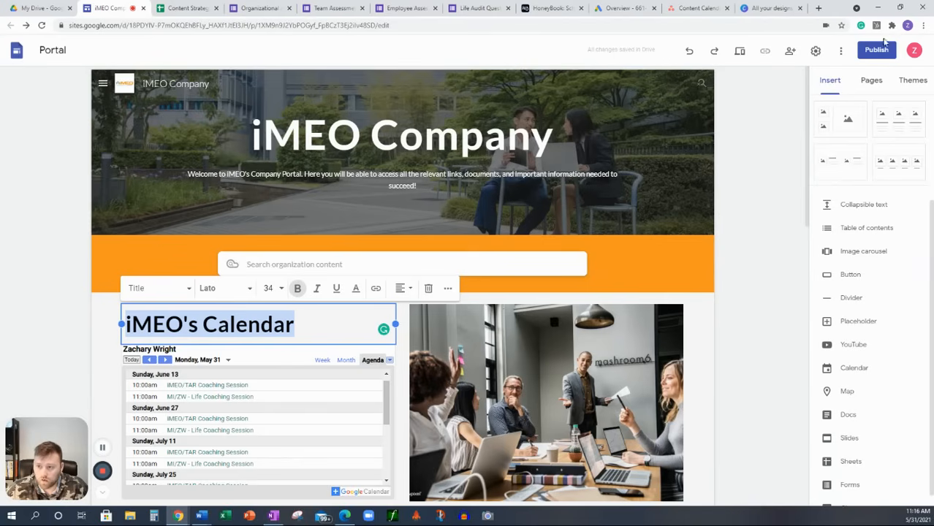
pyautogui.click(842, 50)
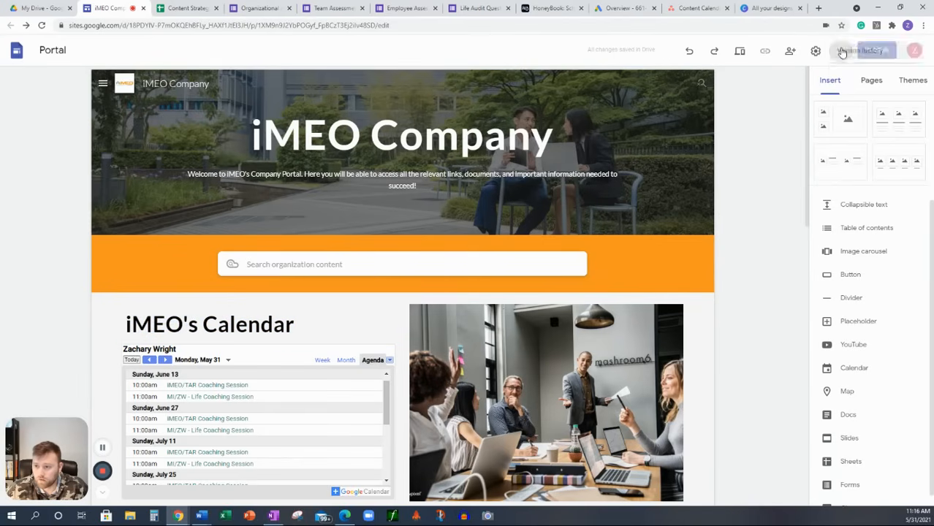
pyautogui.click(876, 49)
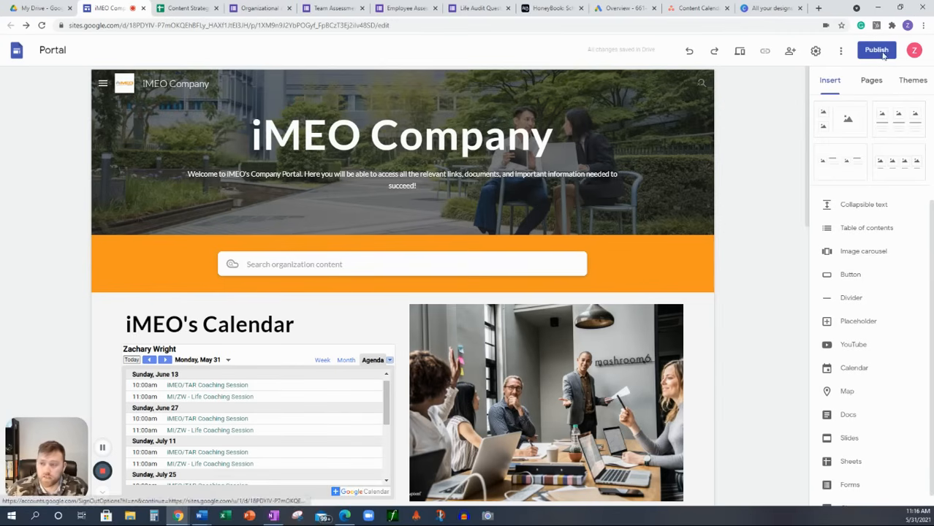
pyautogui.click(874, 56)
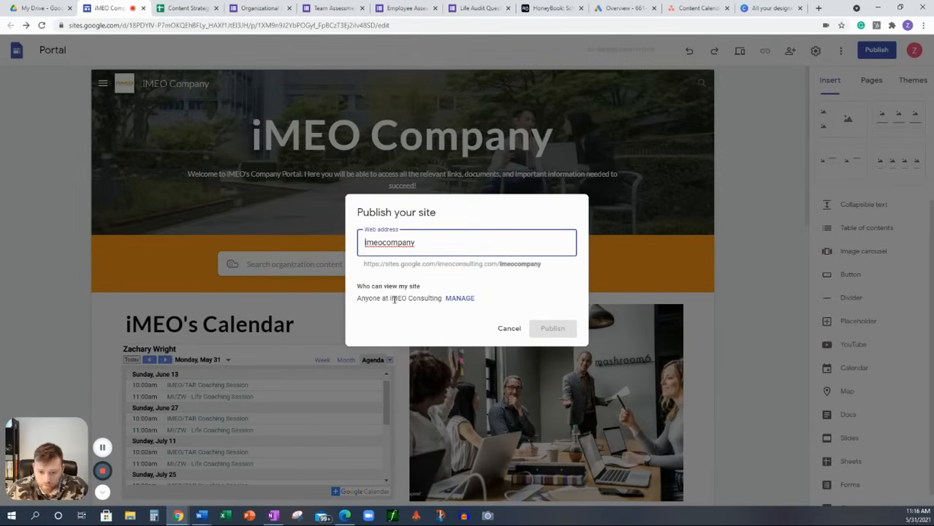
# Step: Check who can view the site in its sharing settings, dismiss the sharing restrictions tip, and return to the publishing dialog
pyautogui.click(454, 300)
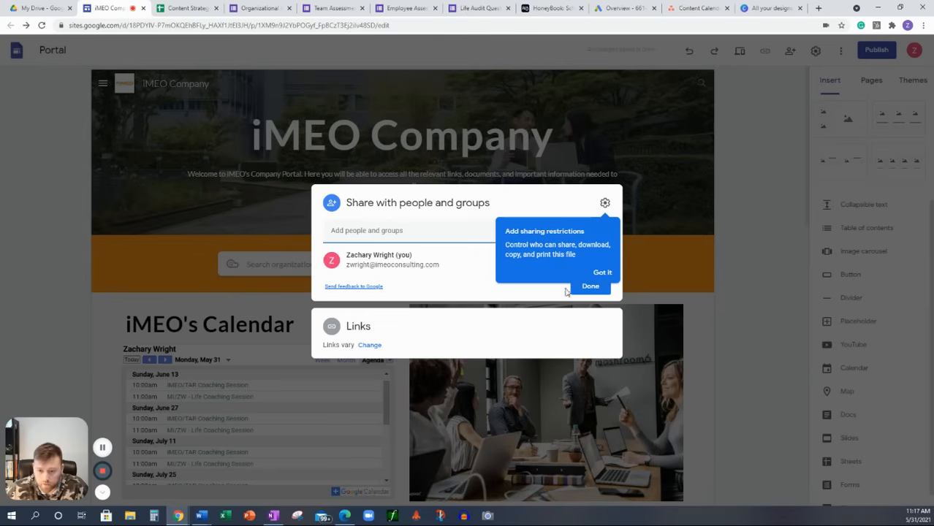
pyautogui.click(602, 273)
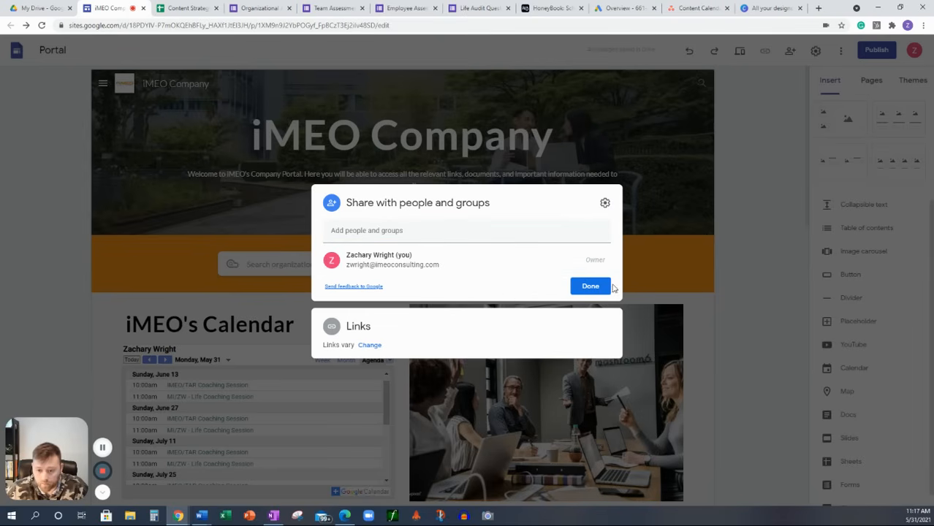
pyautogui.click(587, 286)
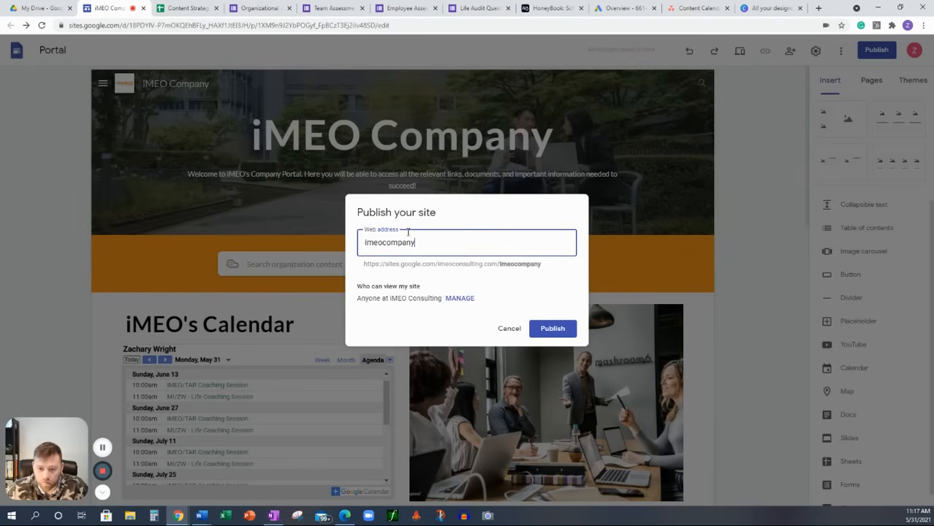
# Step: Publish the site and open the published version in its own browser tab
pyautogui.click(565, 328)
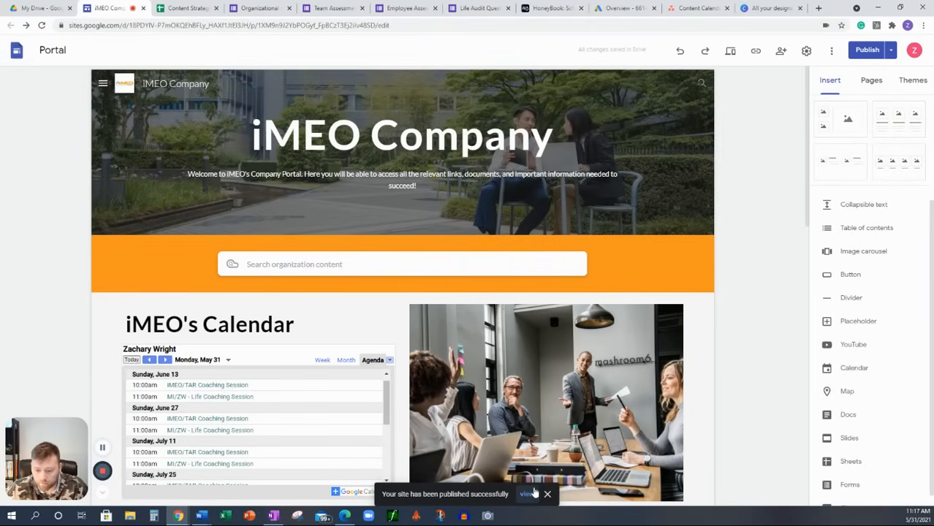
pyautogui.rightClick(529, 498)
pyautogui.click(524, 498)
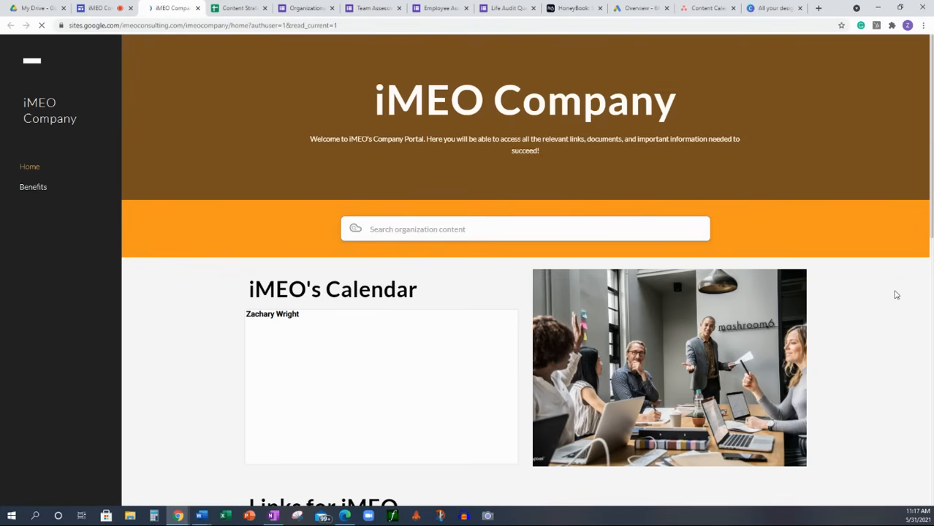
# Step: Look over the published home page from the banner and calendar through the link buttons to the assessment forms
pyautogui.scroll(-5, 283, 294)
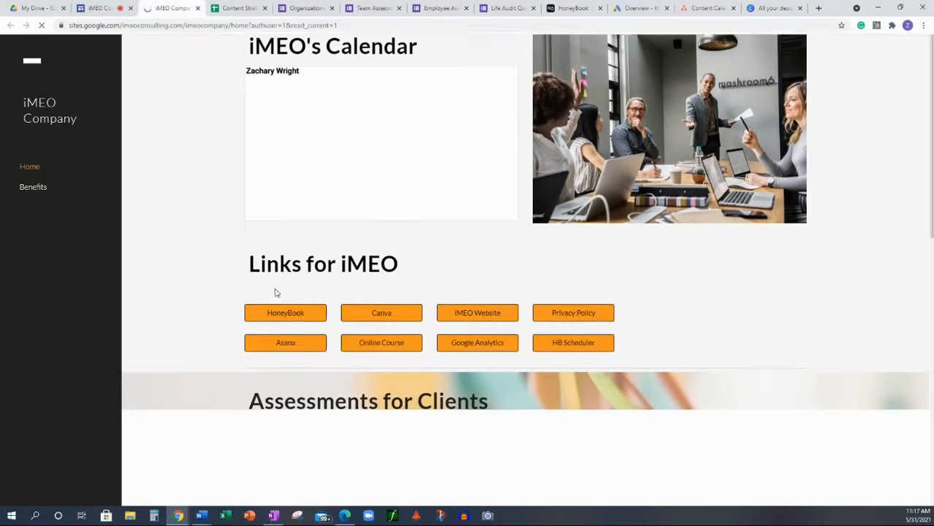
pyautogui.scroll(-3, 274, 292)
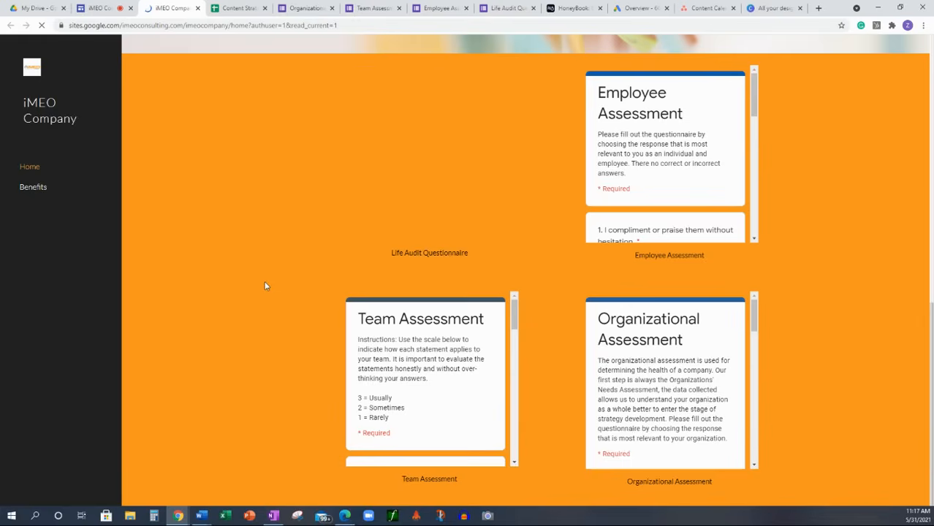
pyautogui.scroll(5, 265, 286)
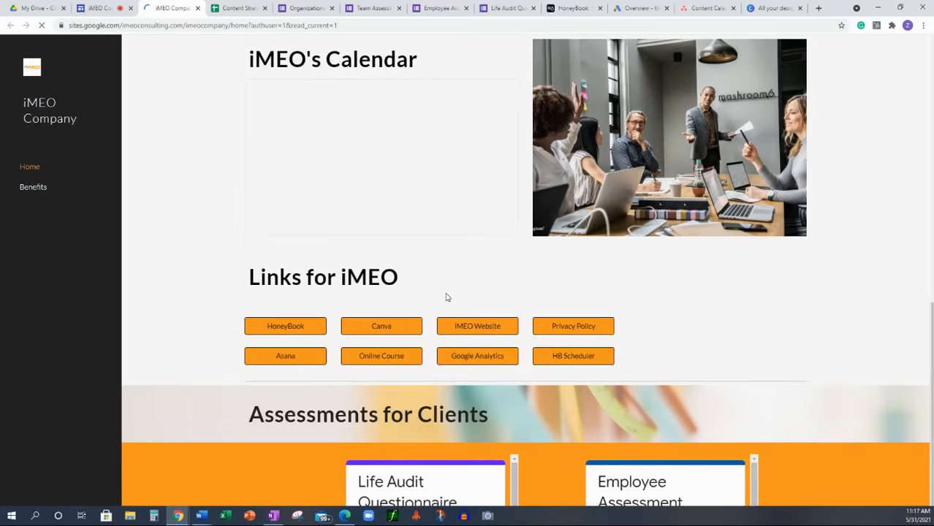
pyautogui.scroll(3, 442, 299)
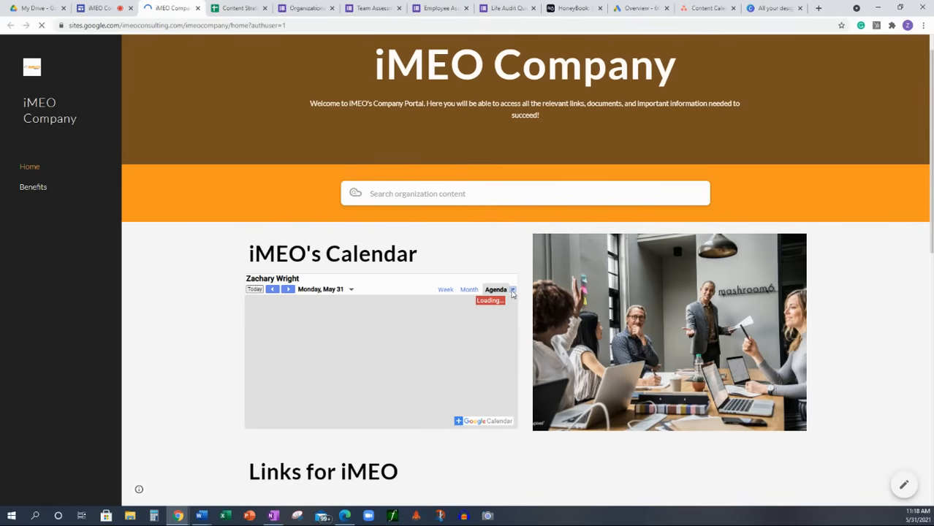
pyautogui.scroll(-2, 186, 320)
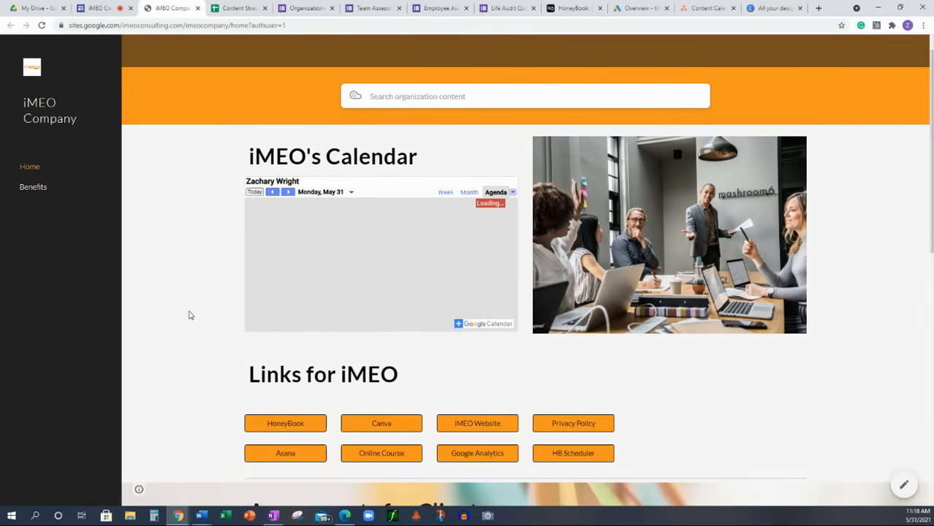
pyautogui.scroll(-5, 187, 313)
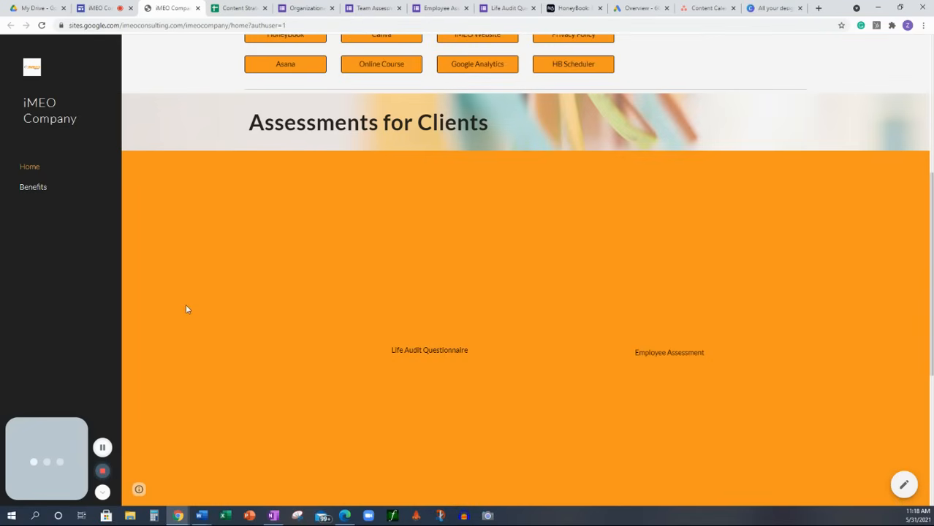
pyautogui.scroll(7, 219, 320)
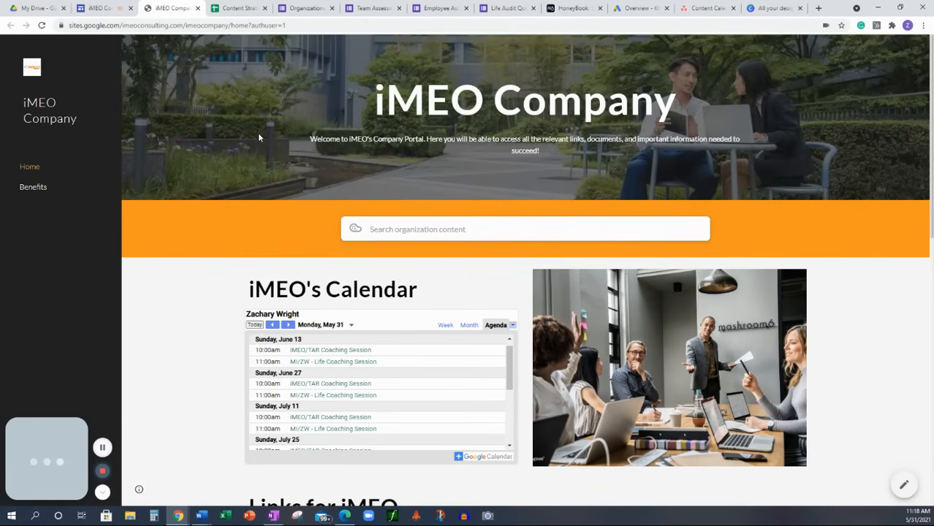
# Step: Test the Canva link button on the published home page, then return to the portal
pyautogui.scroll(-3, 196, 209)
pyautogui.scroll(-3, 196, 209)
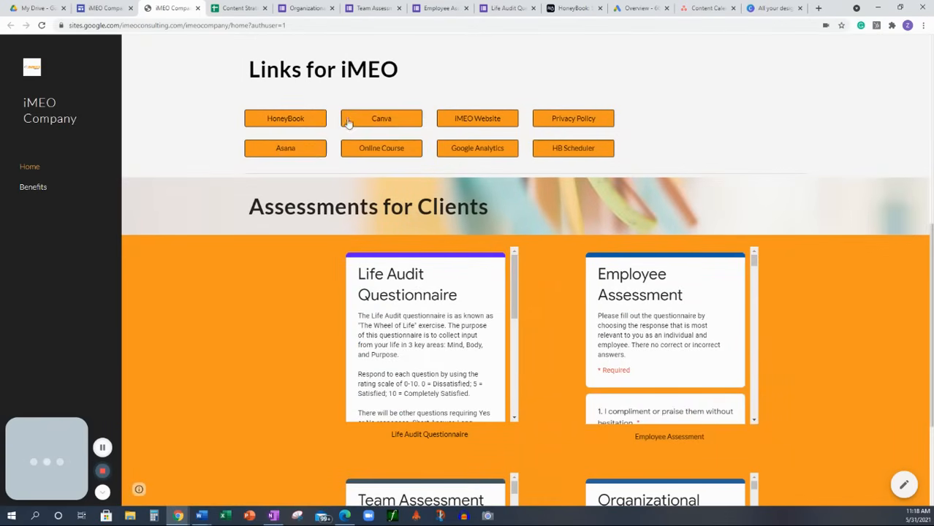
pyautogui.click(387, 120)
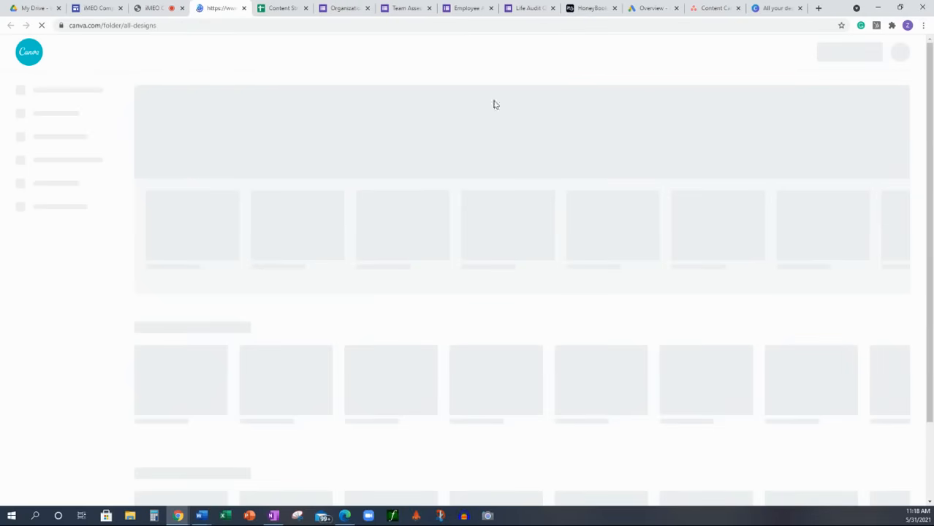
pyautogui.click(155, 8)
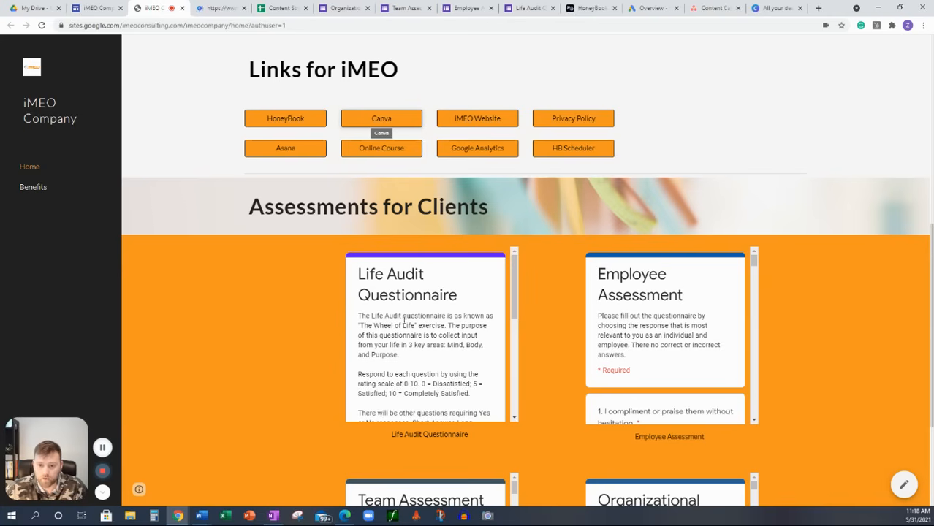
# Step: Examine the embedded Life Audit Questionnaire and Team Assessment forms on the published page, then return to its banner
pyautogui.scroll(-5, 451, 312)
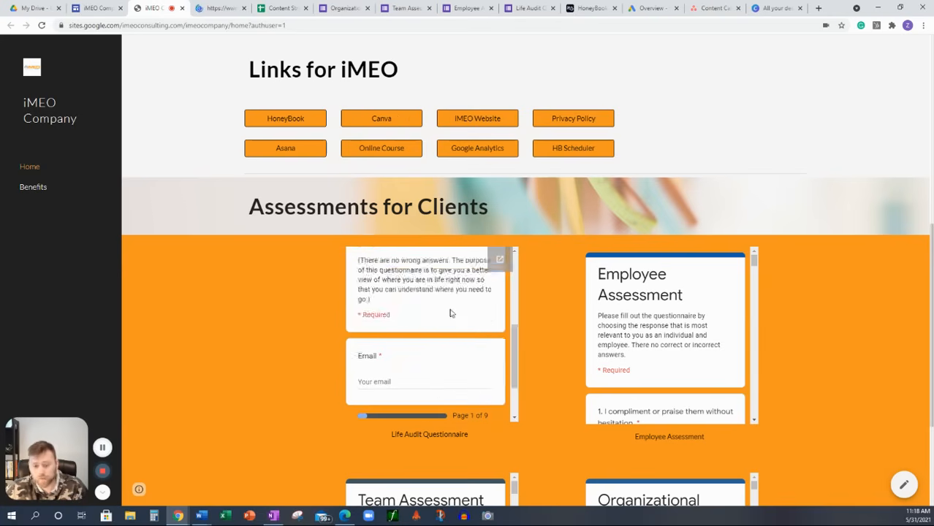
pyautogui.scroll(-2, 451, 313)
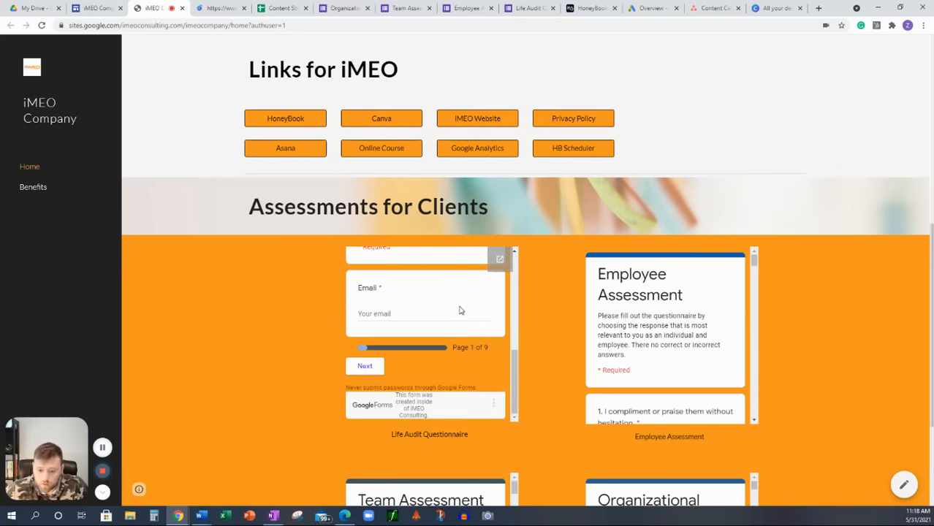
pyautogui.scroll(-2, 459, 309)
pyautogui.scroll(-5, 413, 374)
pyautogui.scroll(-8, 408, 382)
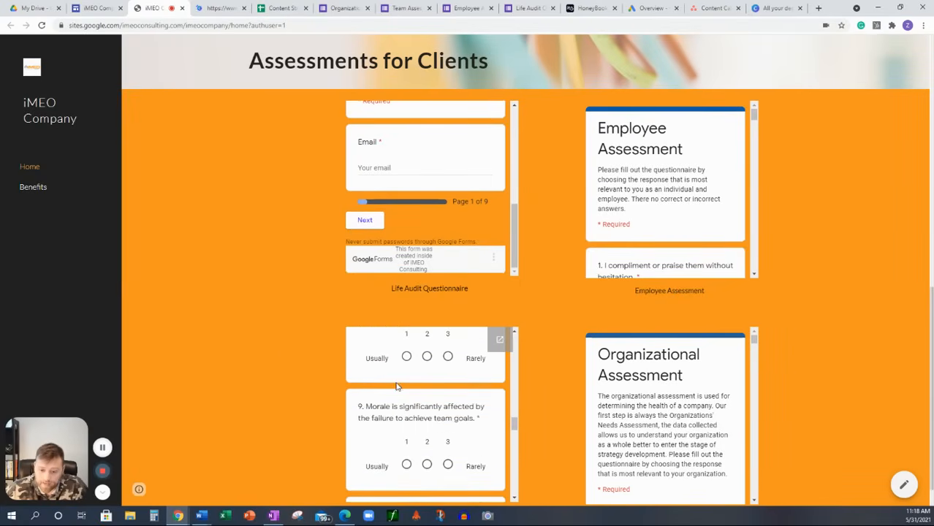
pyautogui.scroll(-1, 281, 348)
pyautogui.scroll(4, 397, 350)
pyautogui.scroll(5, 397, 350)
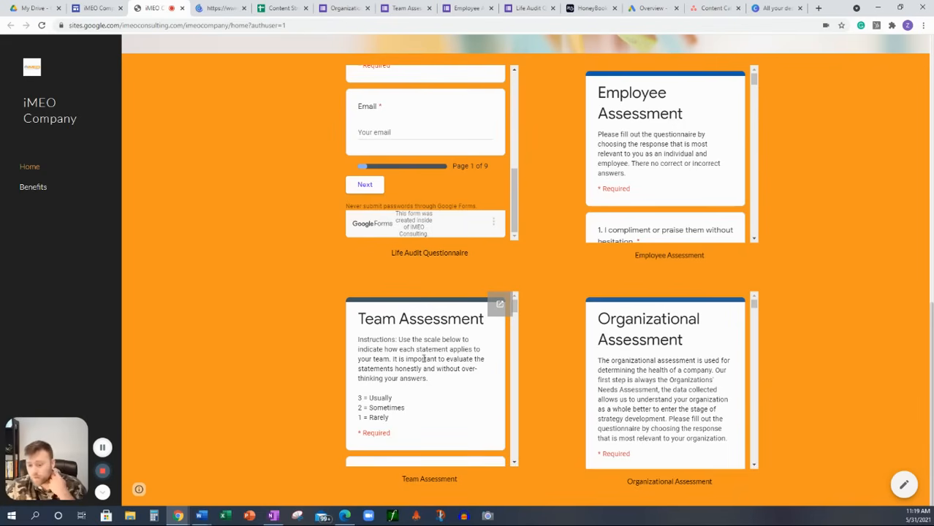
pyautogui.scroll(2, 439, 219)
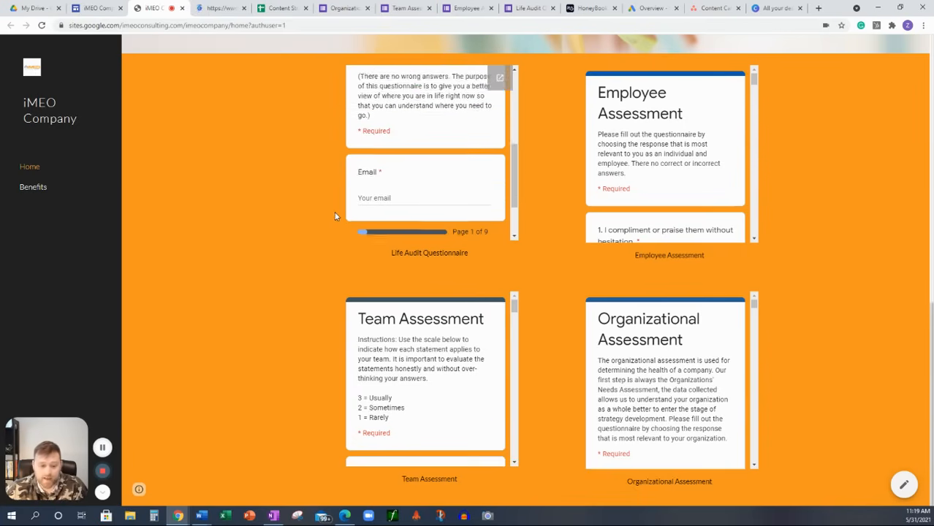
pyautogui.scroll(1, 333, 214)
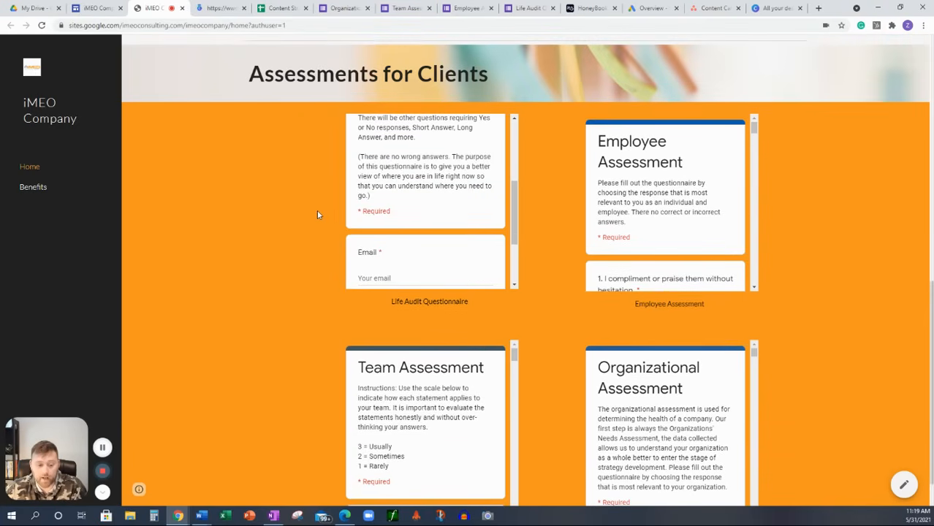
pyautogui.scroll(15, 316, 212)
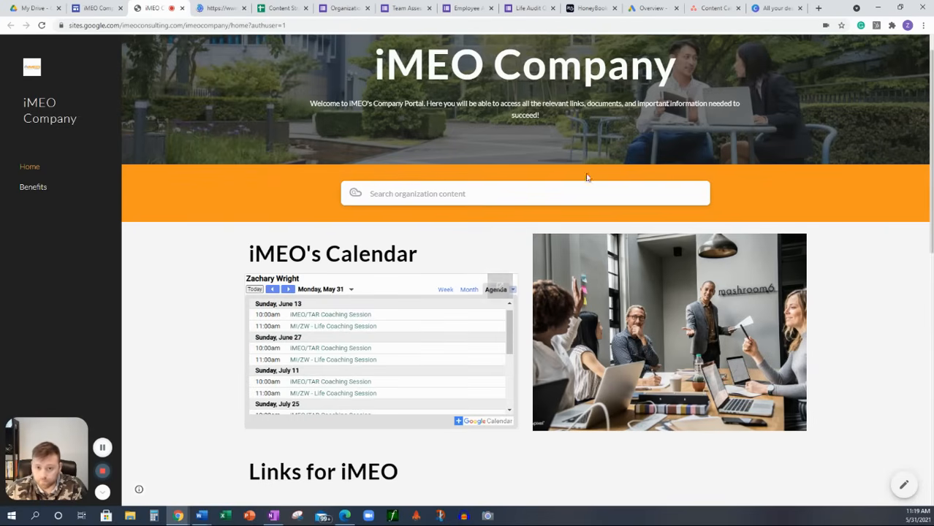
# Step: Return to the site editor and open the Benefits page to review its benefit lists
pyautogui.click(103, 9)
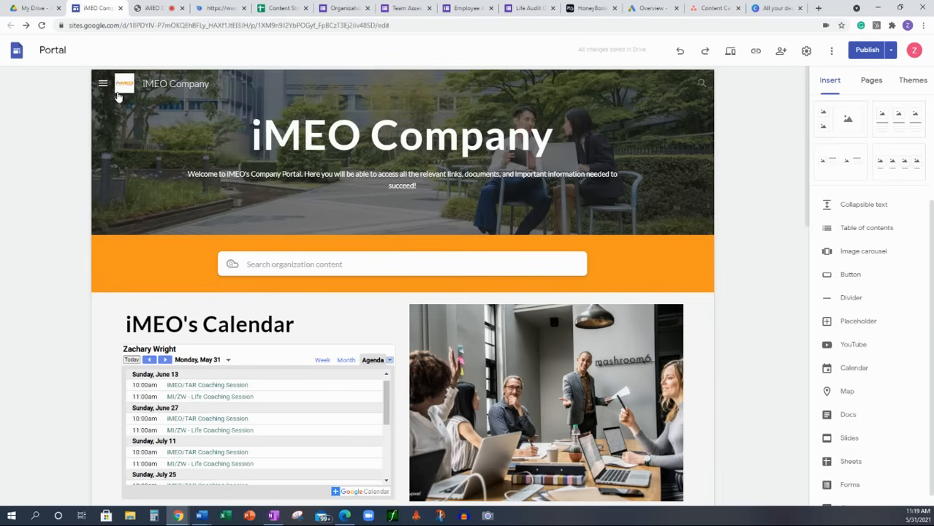
pyautogui.click(872, 82)
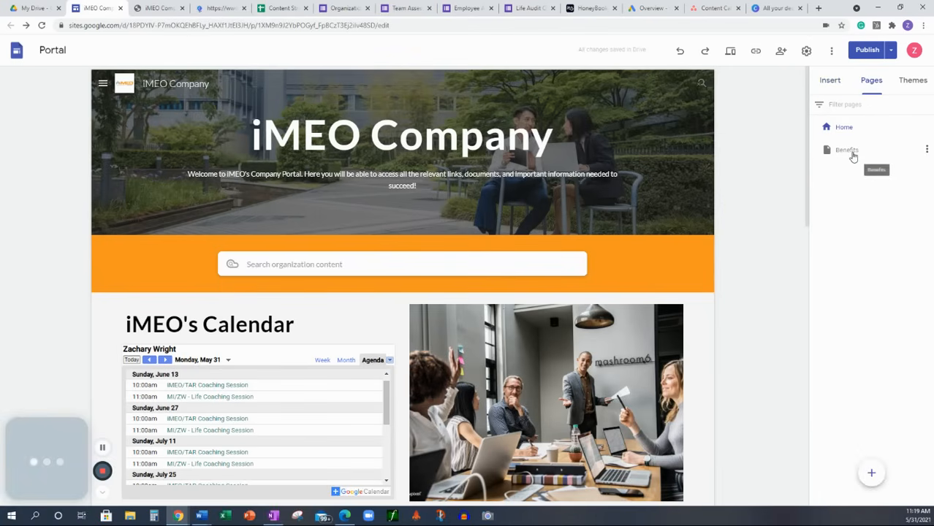
pyautogui.click(852, 155)
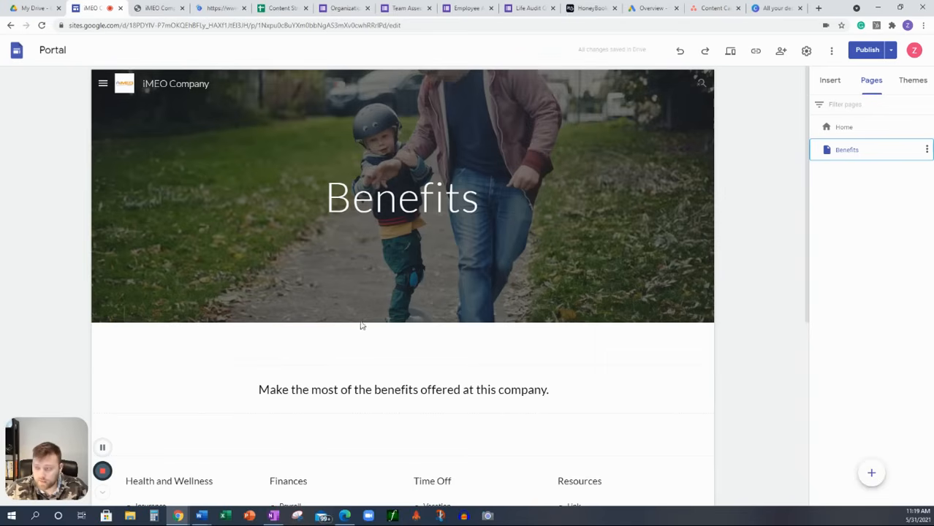
pyautogui.scroll(-3, 363, 323)
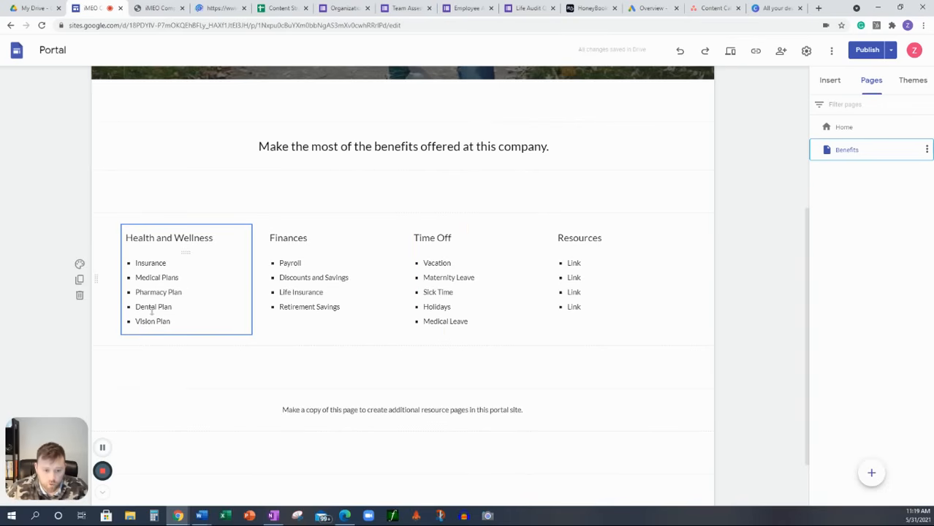
pyautogui.doubleClick(135, 264)
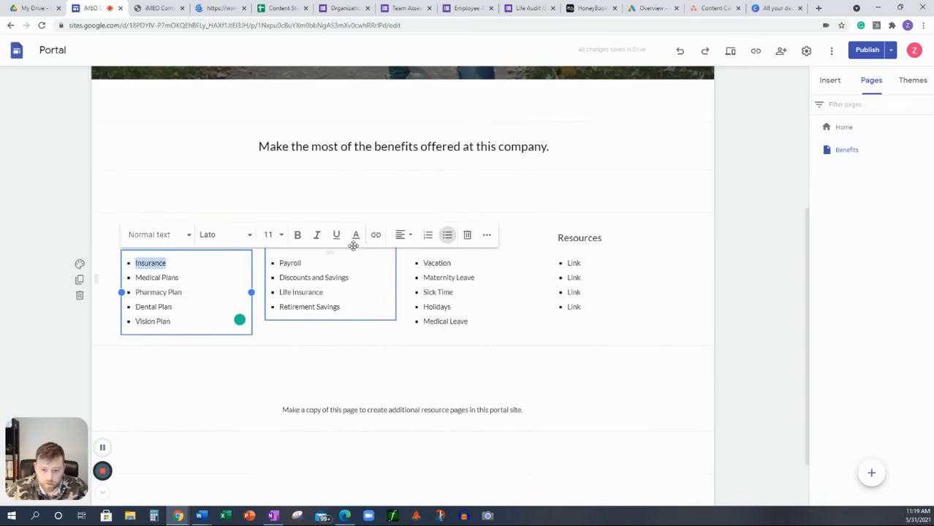
pyautogui.click(375, 236)
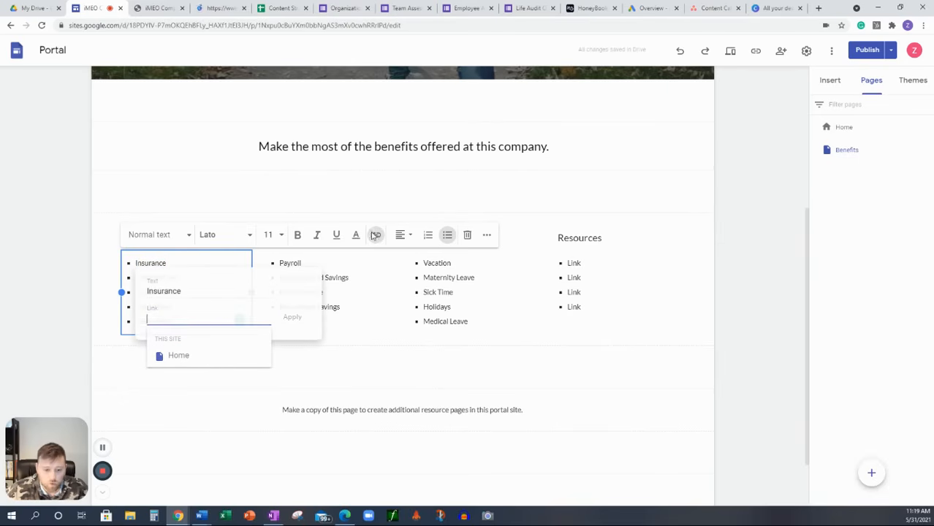
pyautogui.click(615, 377)
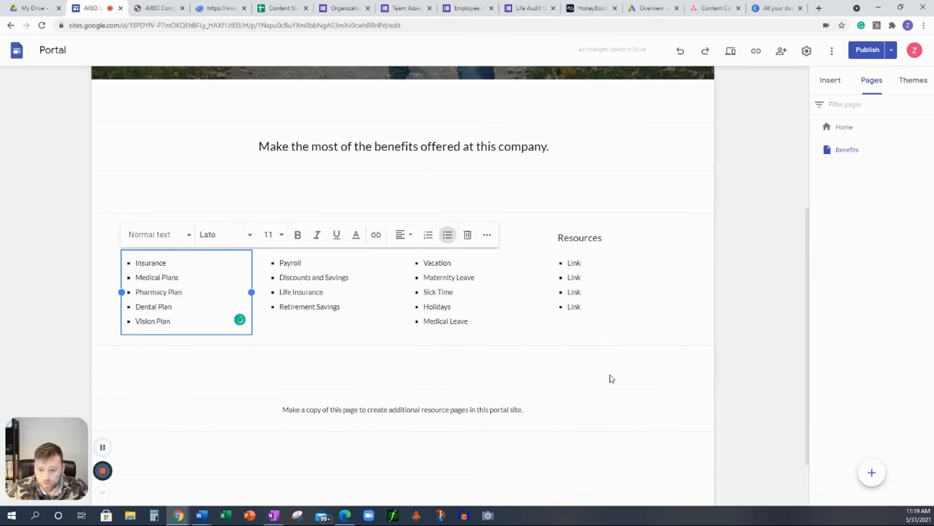
pyautogui.click(610, 378)
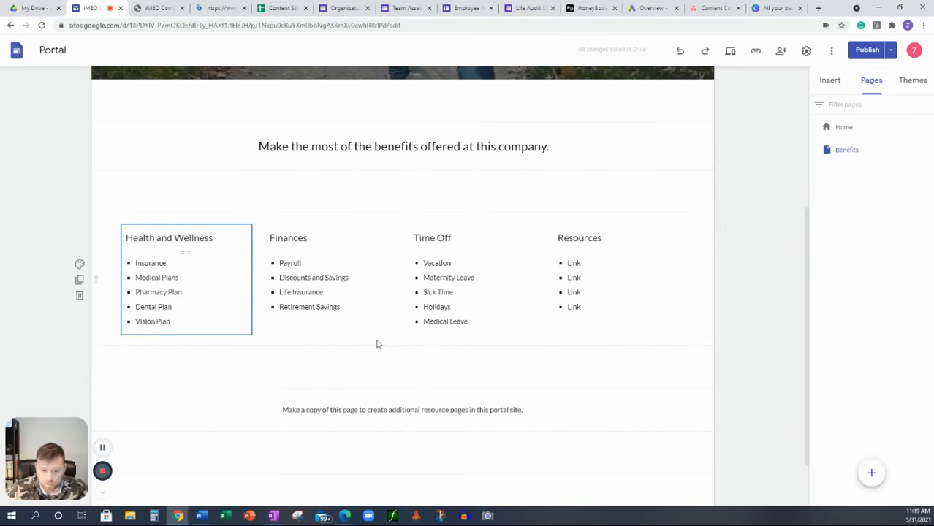
# Step: Replace the header title of the Benefits page with "Document Library"
pyautogui.scroll(4, 365, 343)
pyautogui.click(852, 157)
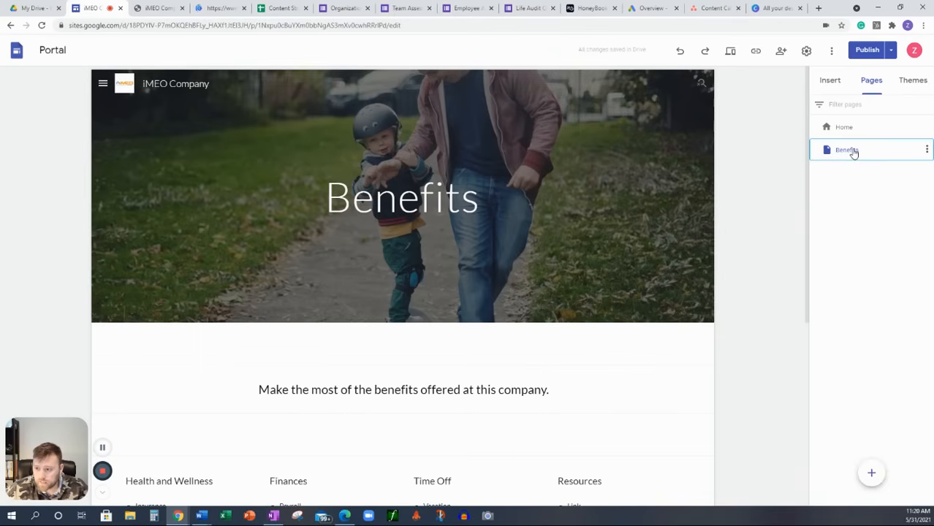
pyautogui.click(486, 204)
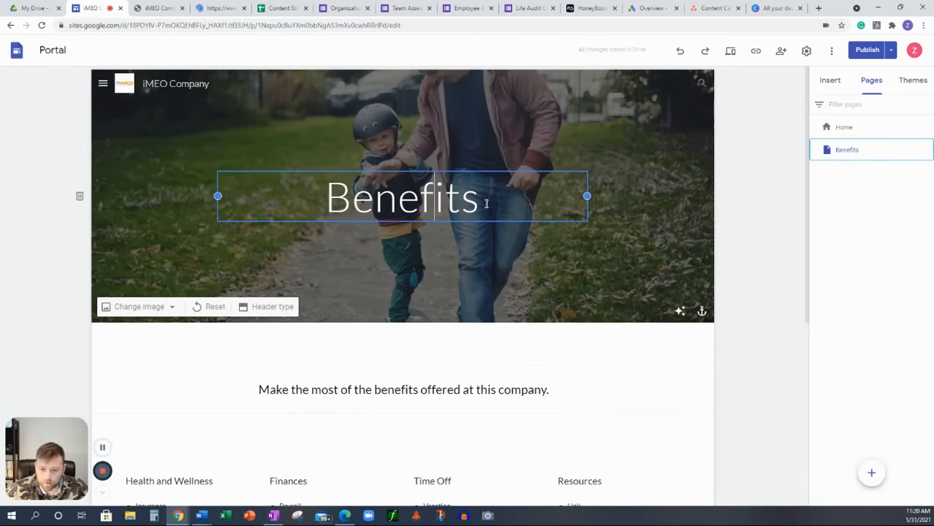
pyautogui.moveTo(482, 201); pyautogui.dragTo(332, 200)
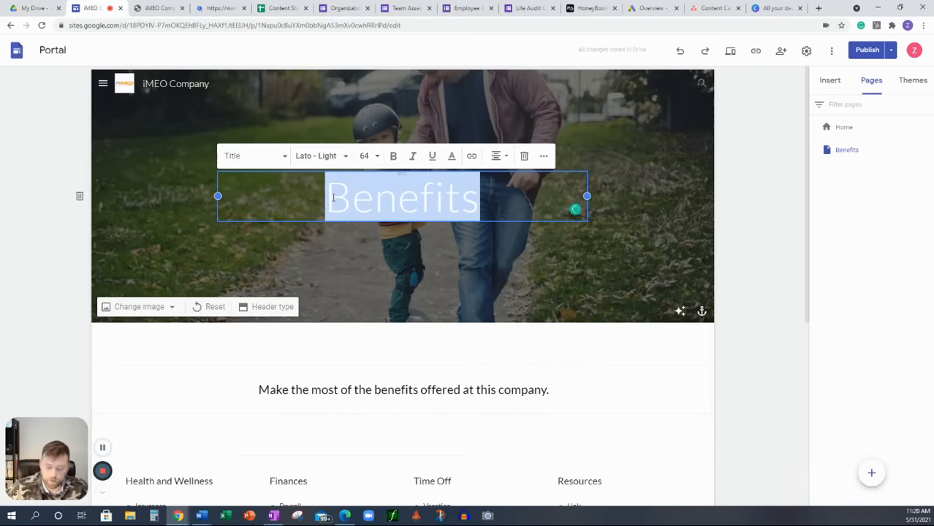
pyautogui.write('Document')
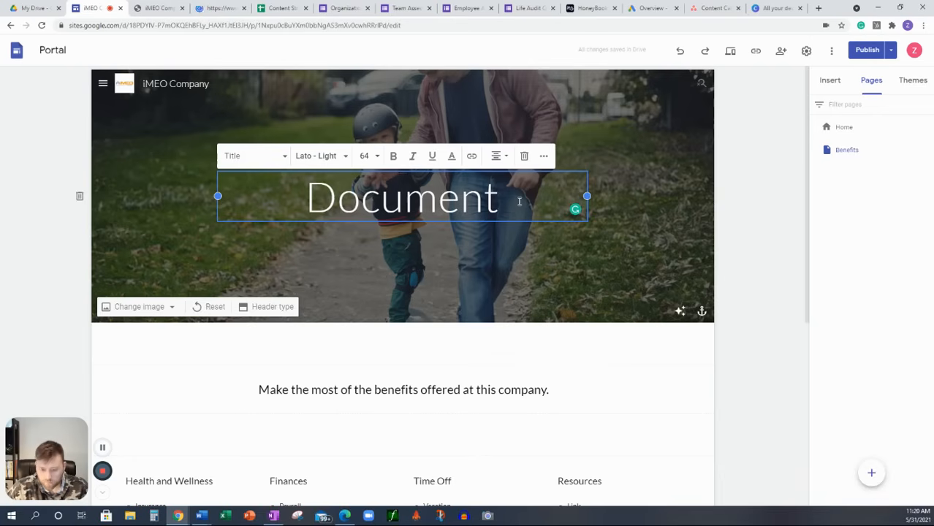
pyautogui.write('Library')
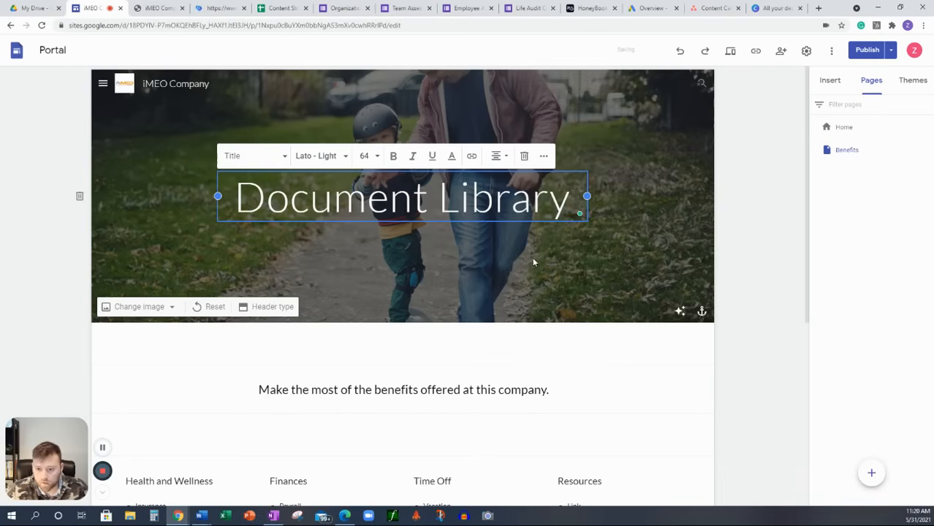
pyautogui.click(537, 295)
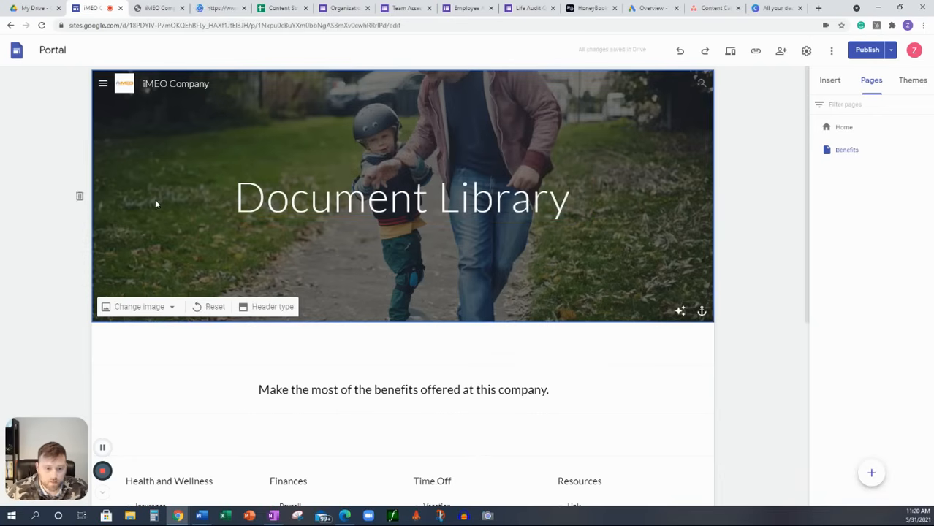
# Step: Replace the header background of the Benefits page with the uploaded "consulting" picture from the Pictures folder
pyautogui.click(149, 307)
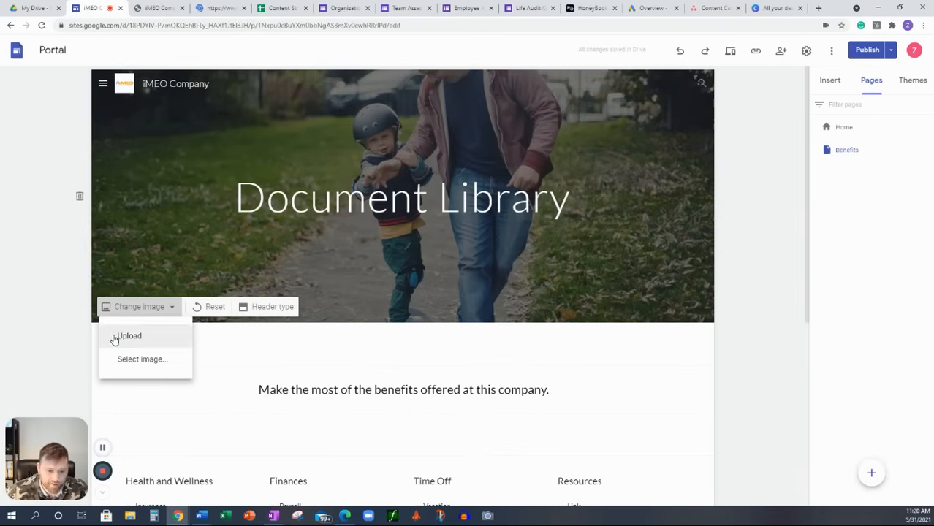
pyautogui.click(242, 347)
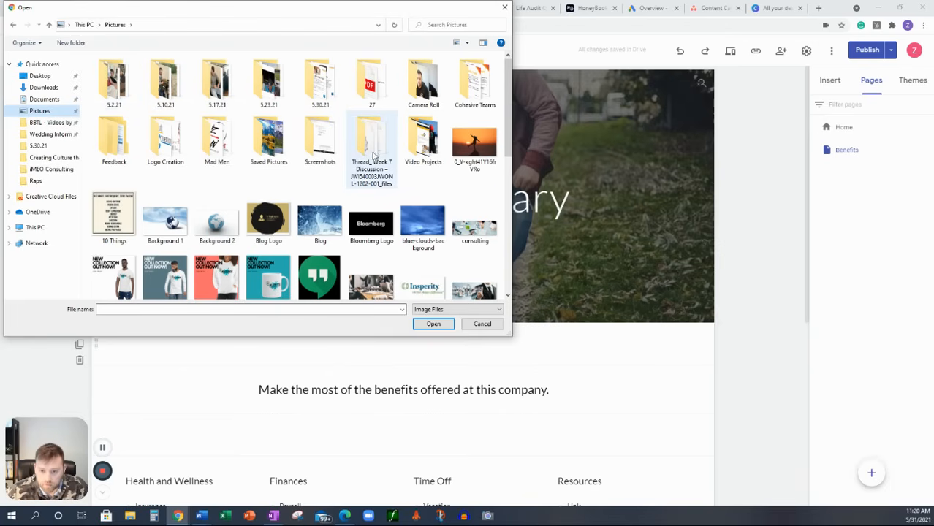
pyautogui.click(462, 230)
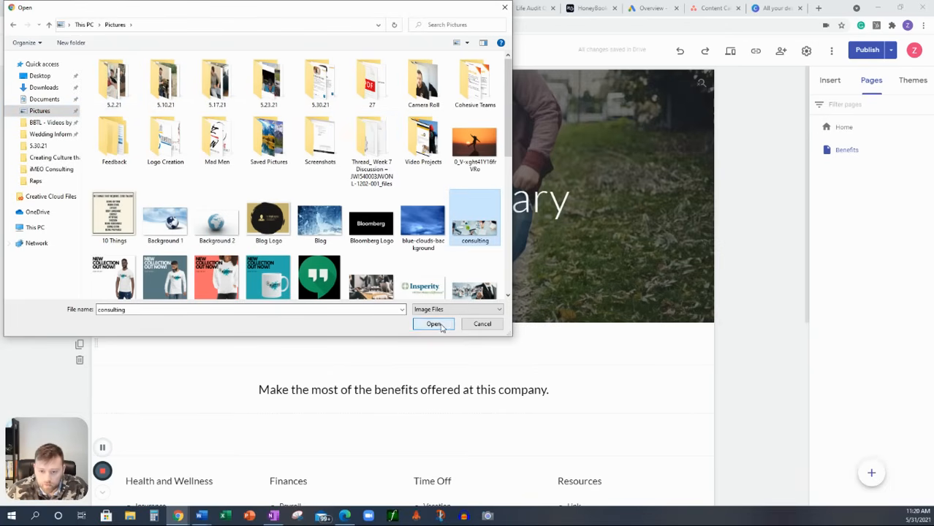
pyautogui.click(433, 323)
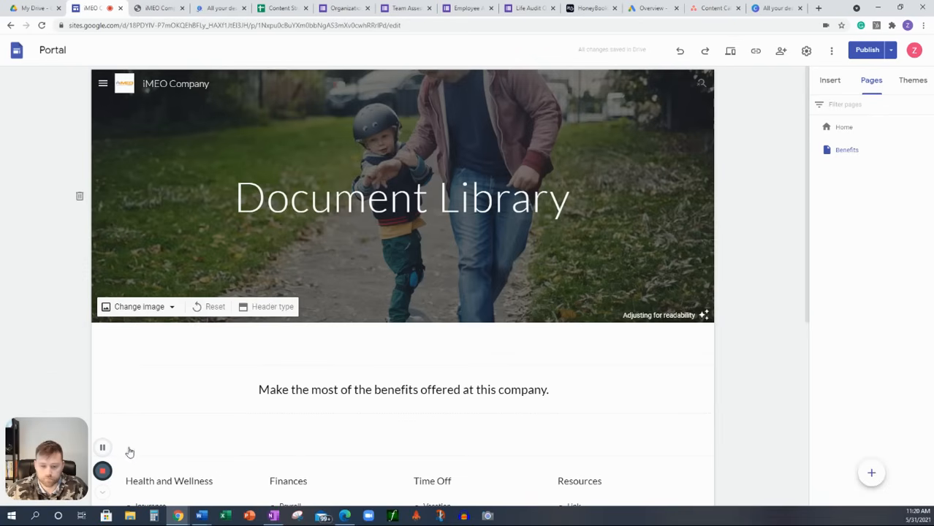
pyautogui.click(106, 451)
pyautogui.click(106, 452)
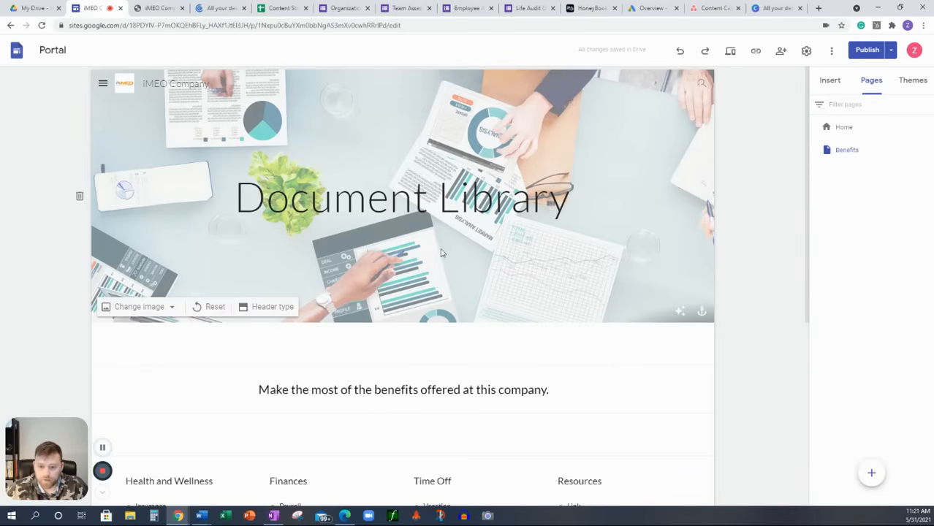
# Step: Change the page header to the Banner type and make its "Document Library" title bold
pyautogui.click(260, 308)
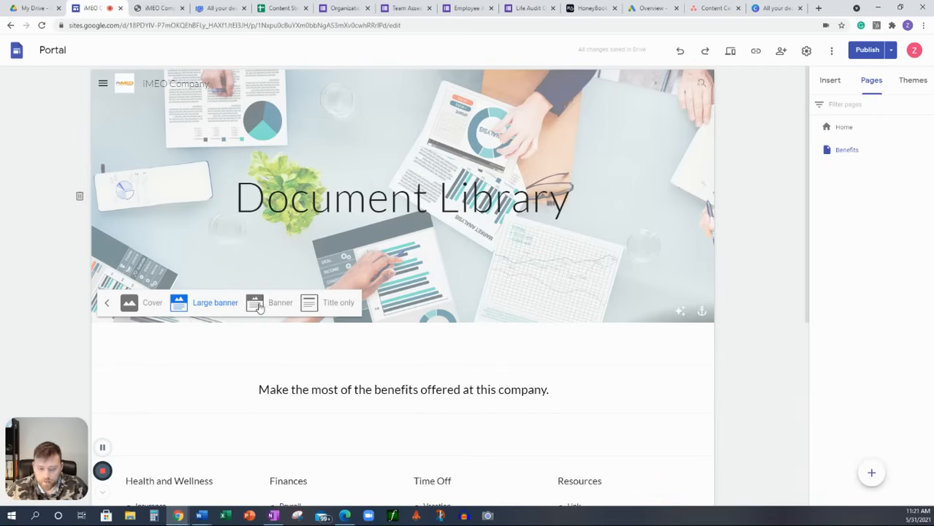
pyautogui.click(268, 304)
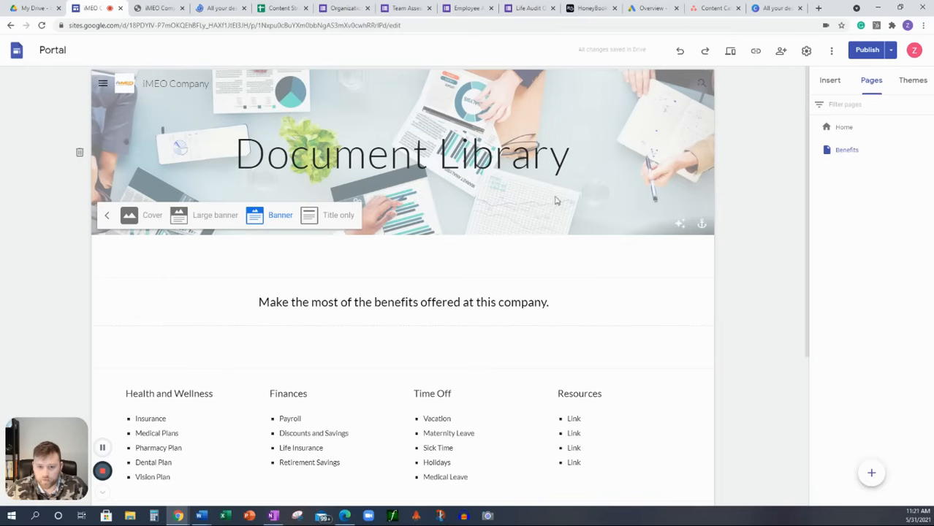
pyautogui.click(578, 161)
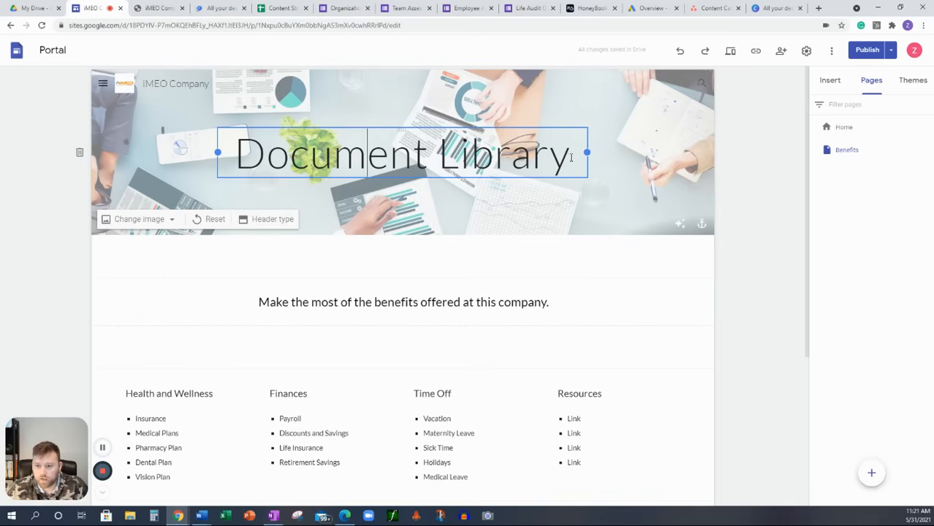
pyautogui.moveTo(577, 162); pyautogui.dragTo(346, 152)
pyautogui.moveTo(259, 152); pyautogui.dragTo(242, 152)
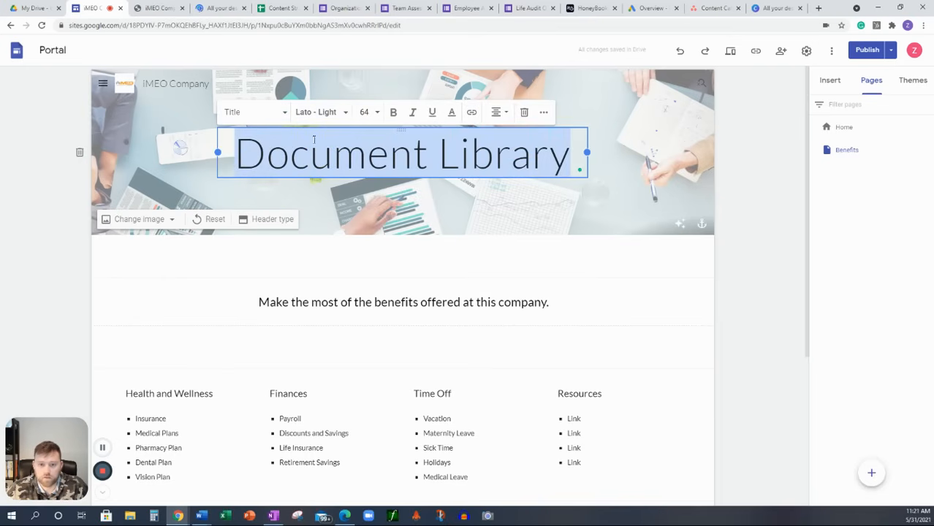
pyautogui.click(393, 111)
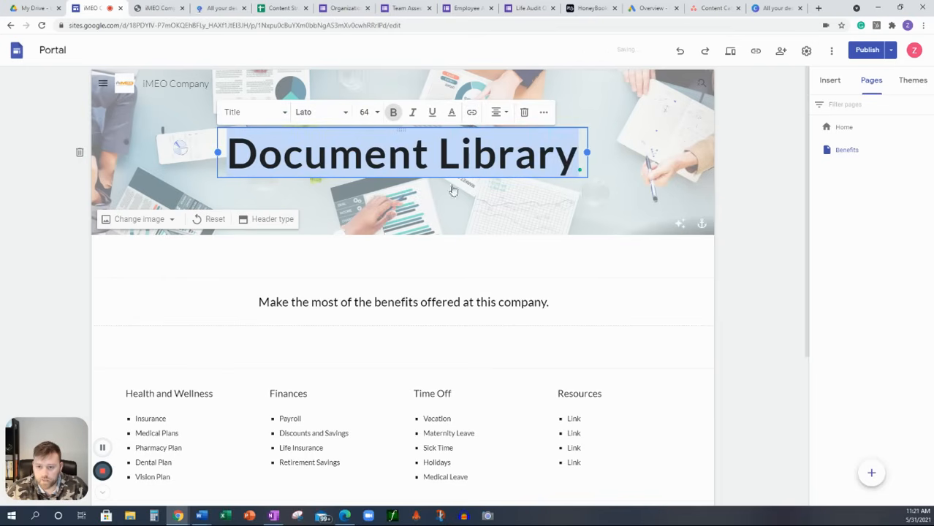
# Step: Delete every section below the header, including the benefits text, the benefit lists, the page-copy note and the blank sections
pyautogui.click(624, 266)
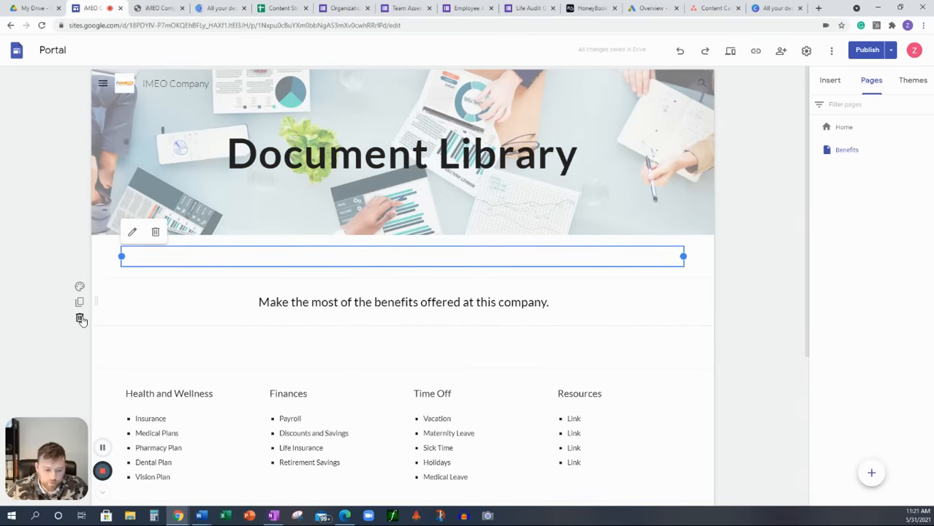
pyautogui.click(81, 319)
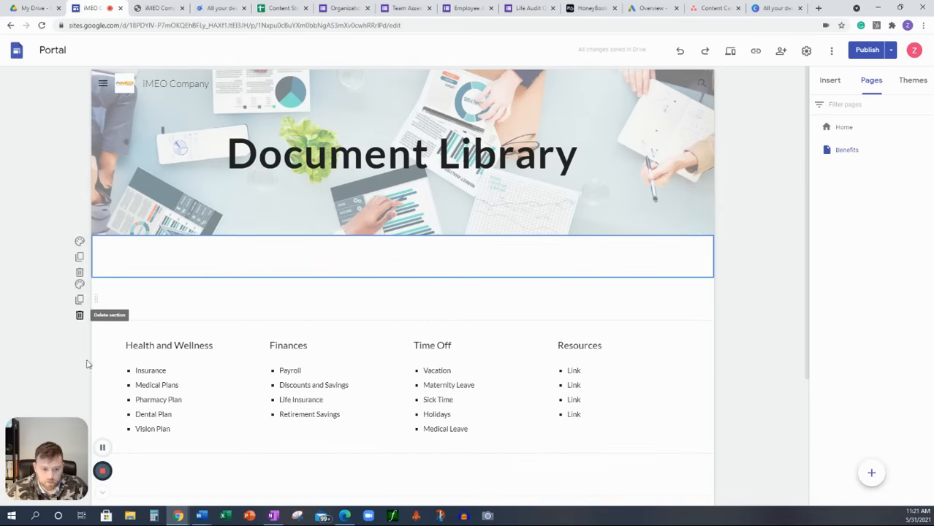
pyautogui.click(80, 401)
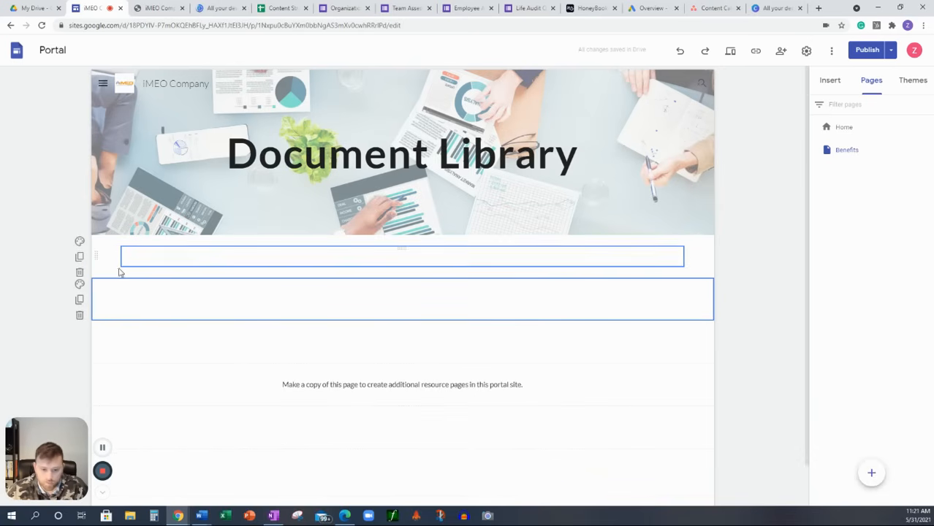
pyautogui.click(79, 272)
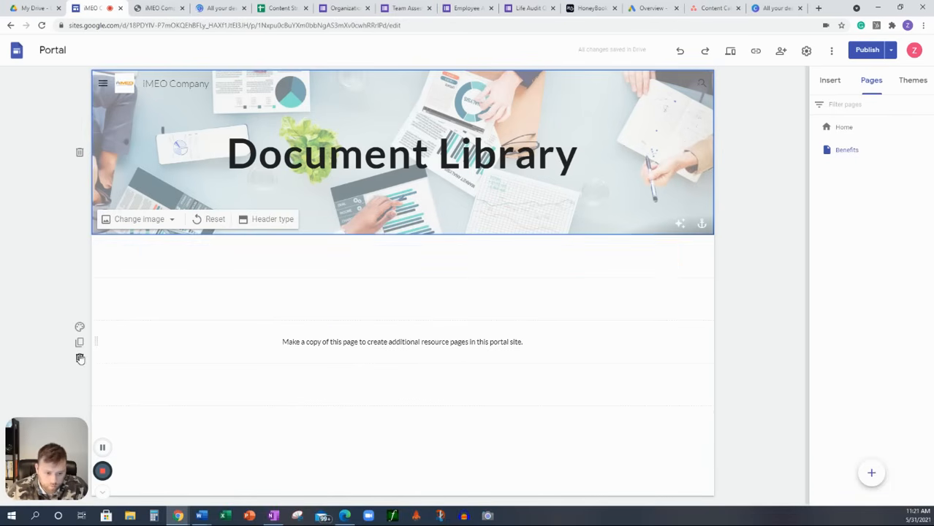
pyautogui.click(80, 358)
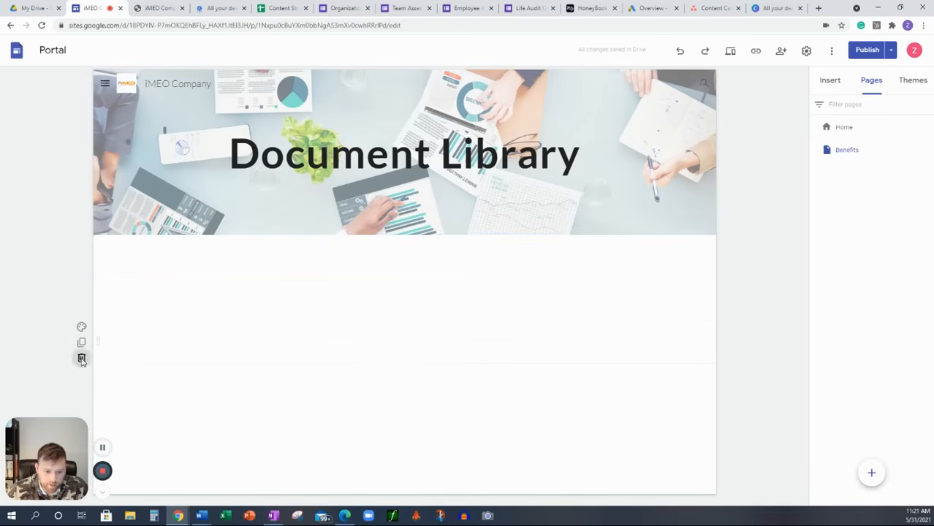
pyautogui.click(211, 260)
pyautogui.click(82, 274)
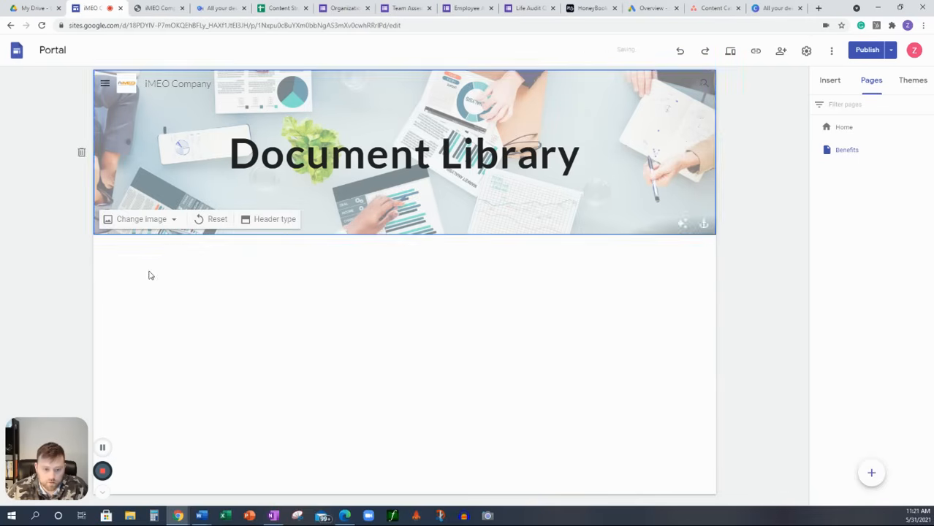
# Step: Embed the Google Drive folder starting with "7. iMEO Document" in the empty area below the header
pyautogui.doubleClick(150, 271)
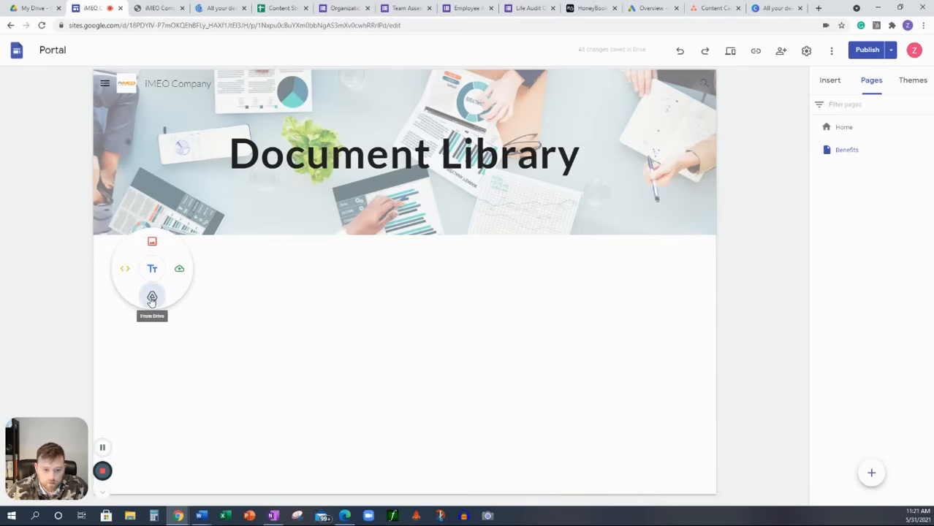
pyautogui.click(151, 297)
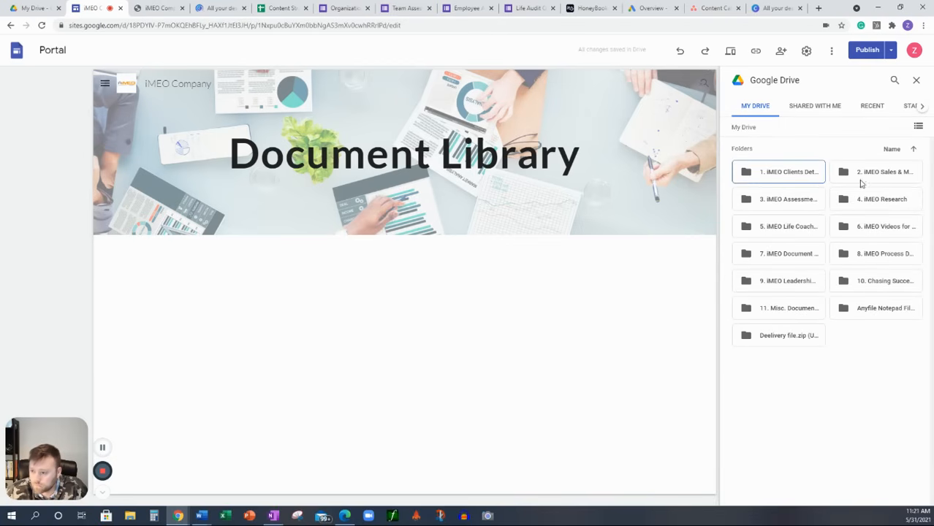
pyautogui.click(787, 255)
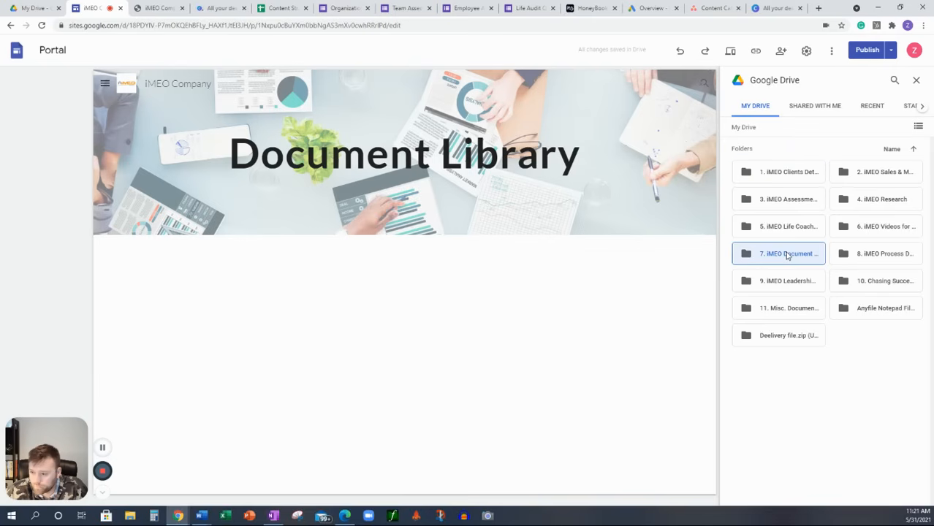
pyautogui.click(909, 494)
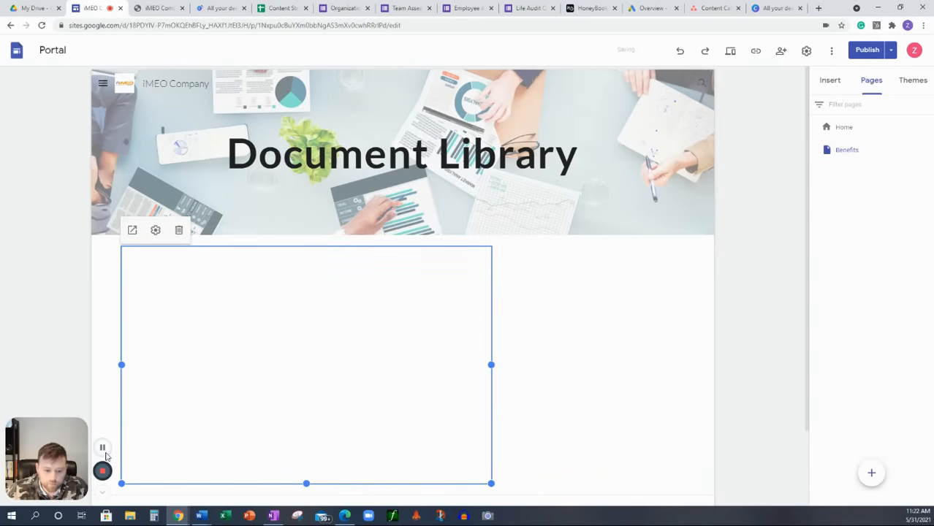
pyautogui.scroll(-2, 328, 392)
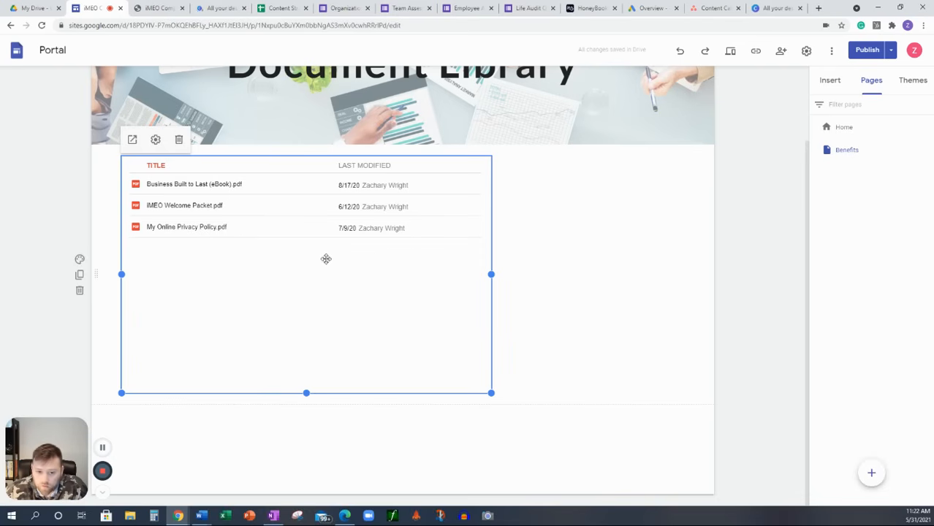
# Step: Set the embedded Drive folder to Grid View and shorten its frame to fit the document thumbnails
pyautogui.click(155, 140)
pyautogui.click(463, 272)
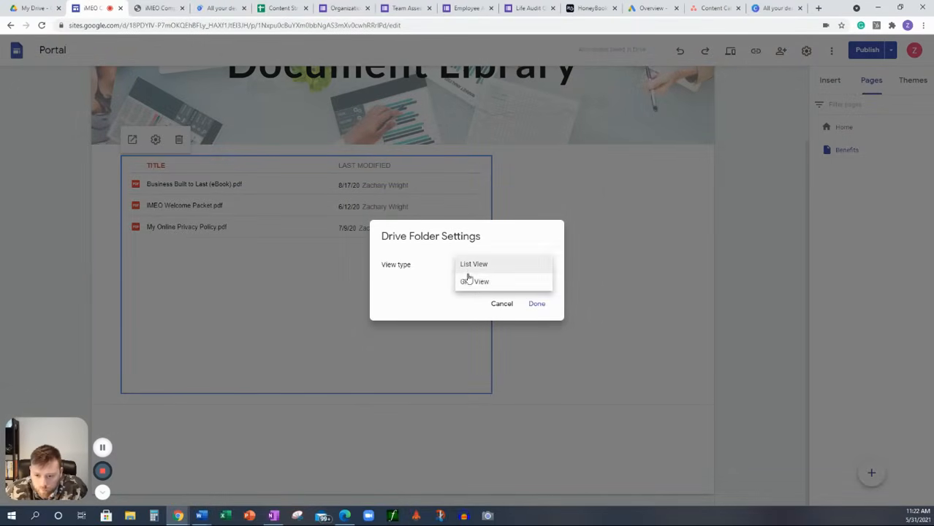
pyautogui.click(471, 280)
pyautogui.click(533, 310)
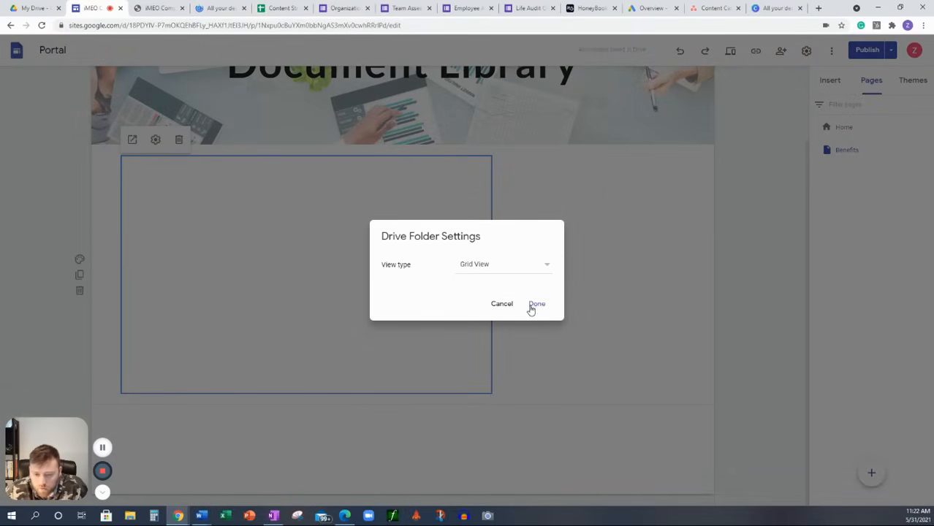
pyautogui.click(537, 309)
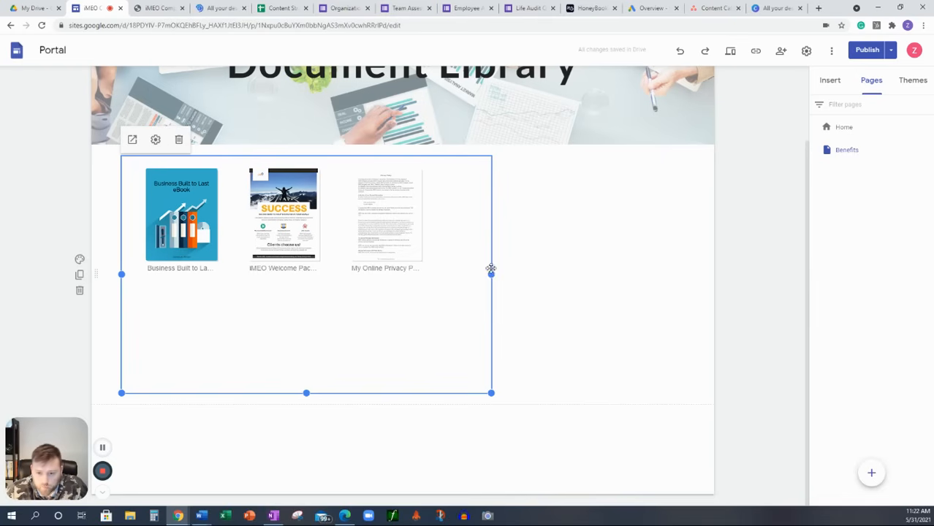
pyautogui.moveTo(307, 402); pyautogui.dragTo(479, 378)
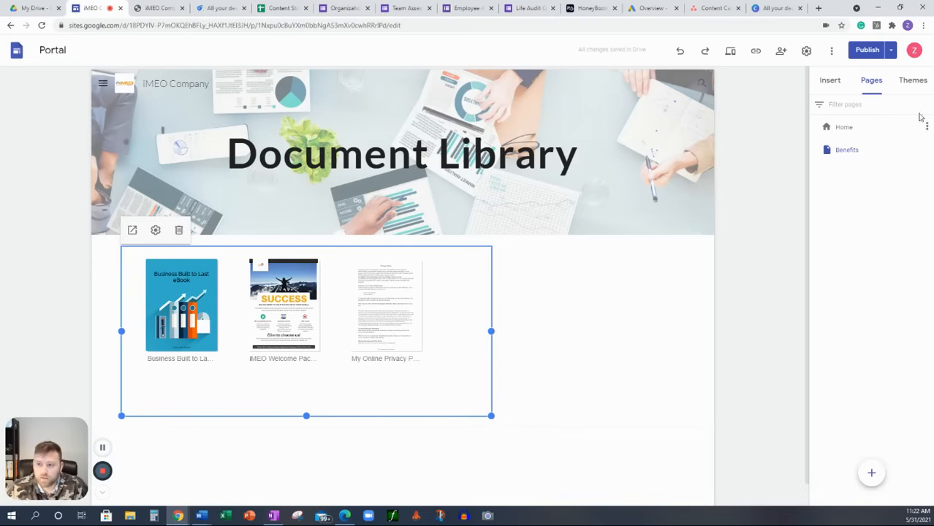
# Step: Compare the draft Benefits page with the currently published version and publish the changes
pyautogui.click(867, 50)
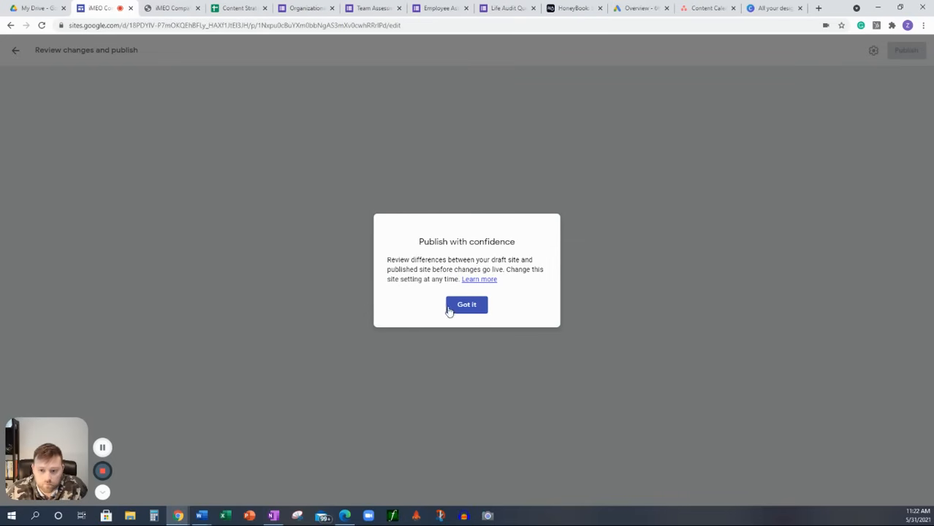
pyautogui.click(459, 331)
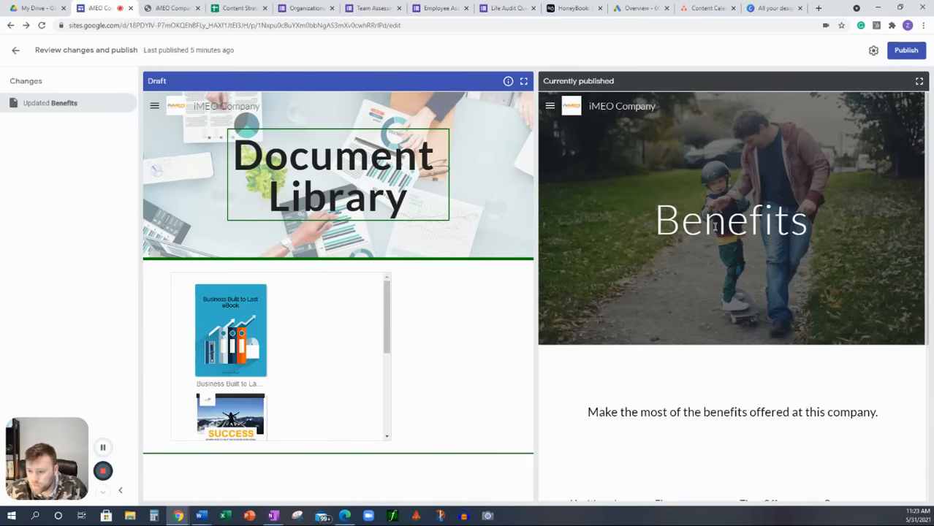
pyautogui.scroll(-1, 779, 249)
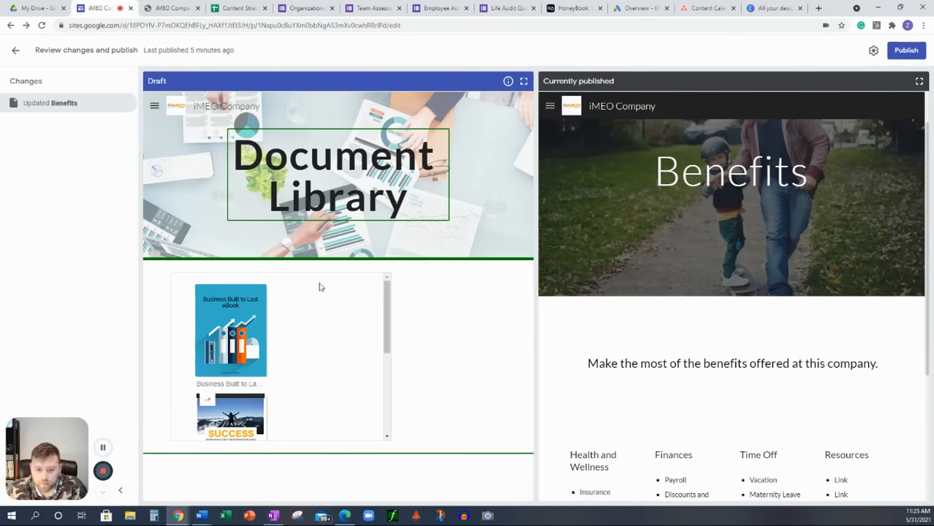
pyautogui.click(904, 51)
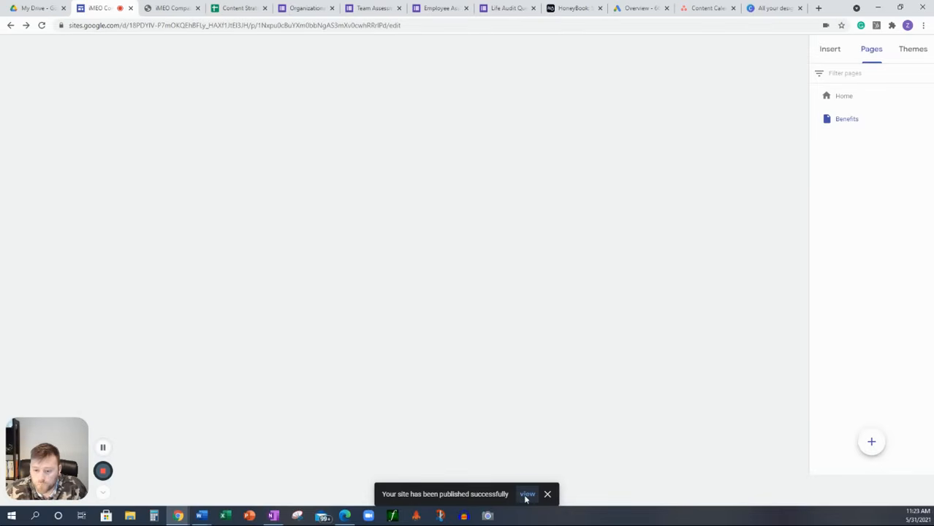
# Step: Open the published site and examine the Document Library page and the home page's calendar, links and assessments
pyautogui.click(527, 494)
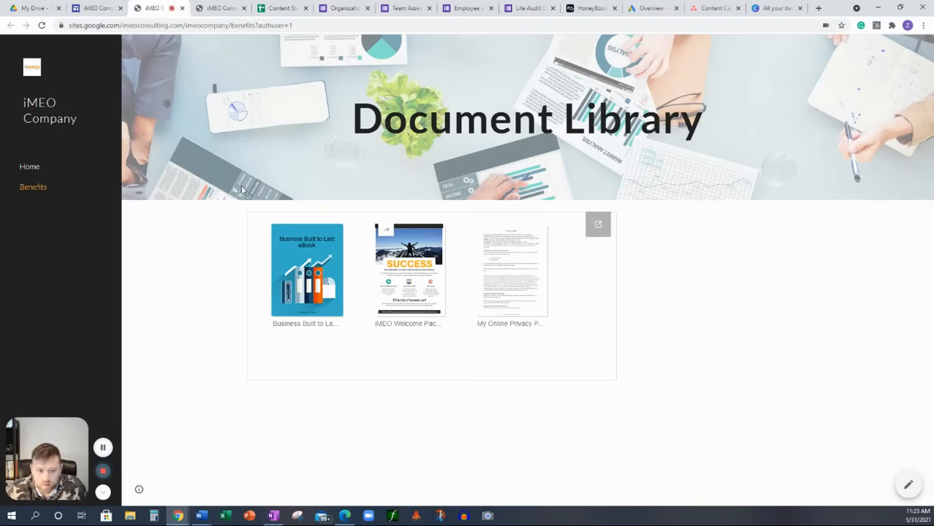
pyautogui.click(35, 170)
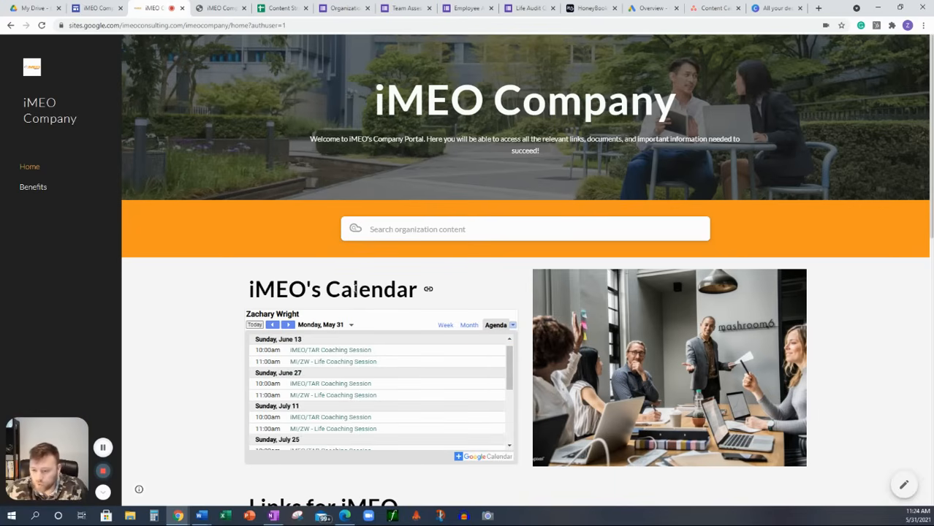
pyautogui.scroll(-1, 338, 309)
pyautogui.scroll(-4, 338, 308)
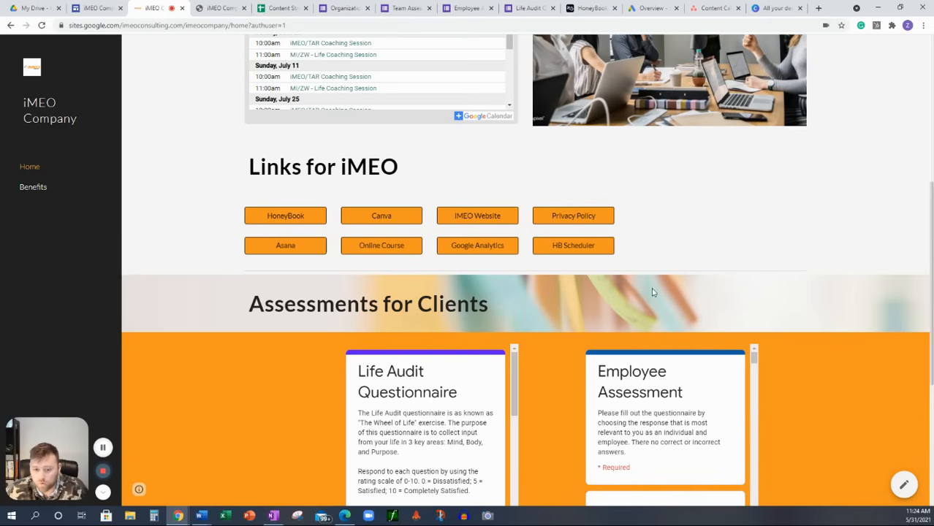
pyautogui.scroll(5, 621, 301)
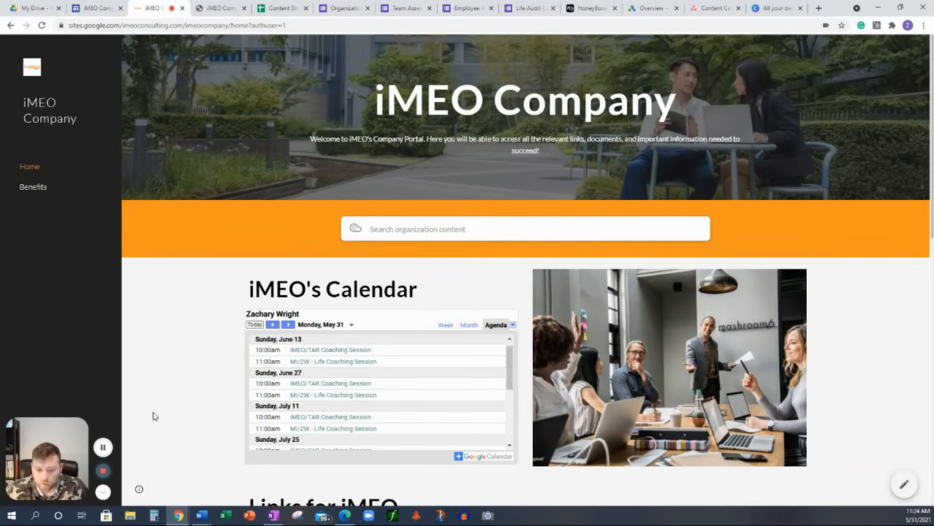